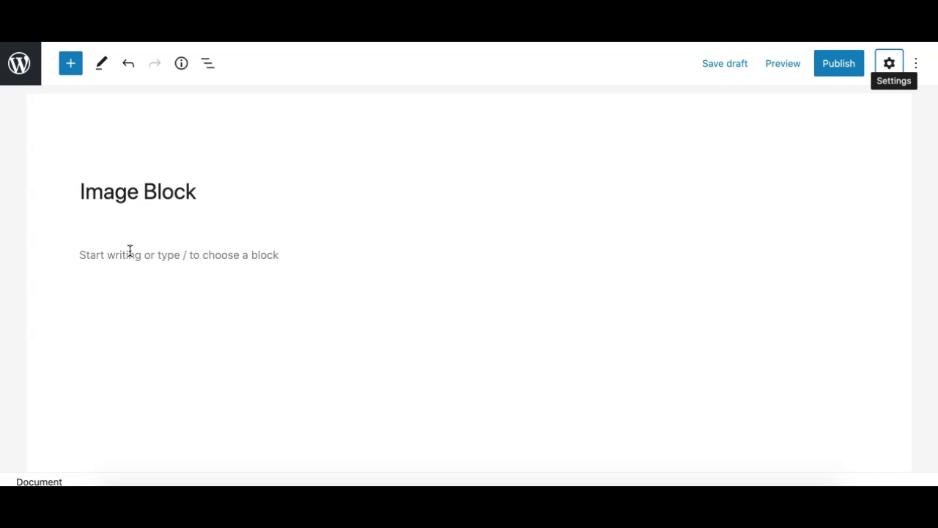
# Insert an Image block below the title and fill it with the soup bowl photo cala-150730-2-scaled.jpg from the media library
pyautogui.click(71, 67)
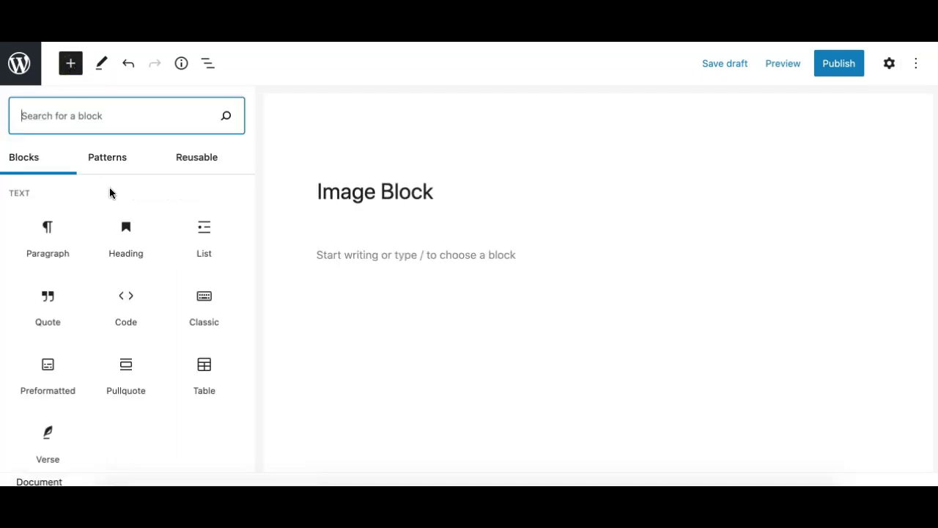
pyautogui.write('image')
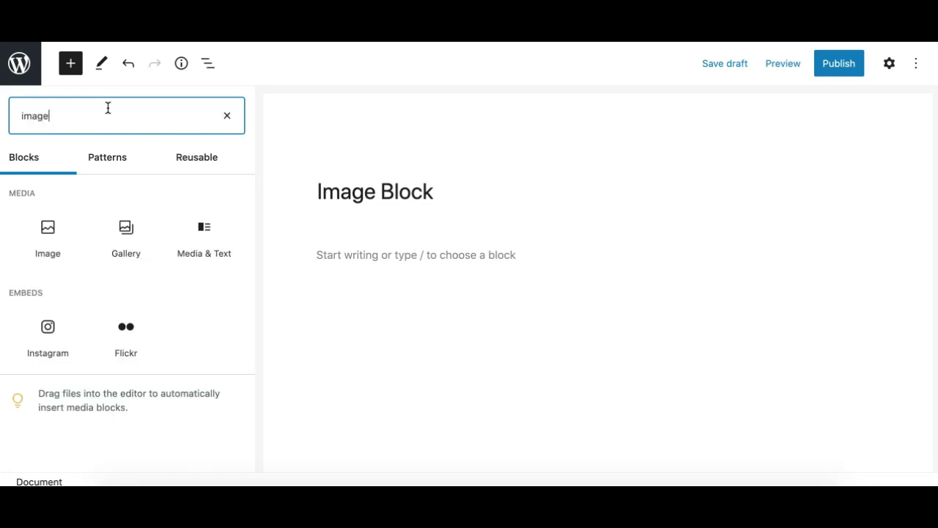
pyautogui.click(48, 242)
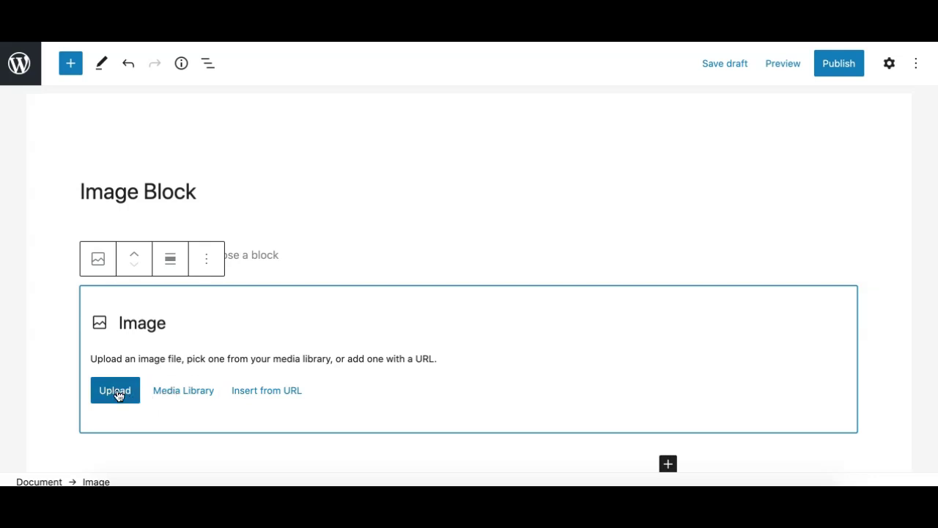
pyautogui.click(172, 393)
pyautogui.click(228, 213)
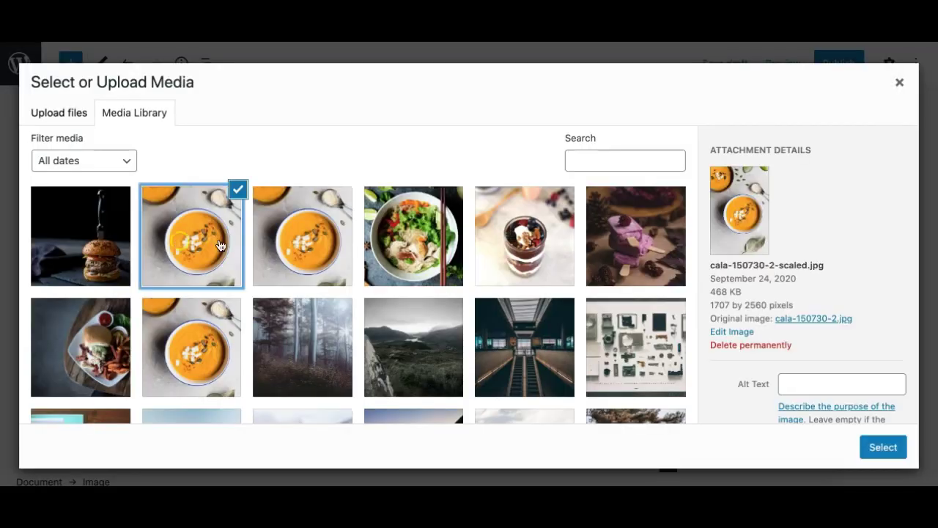
pyautogui.click(883, 446)
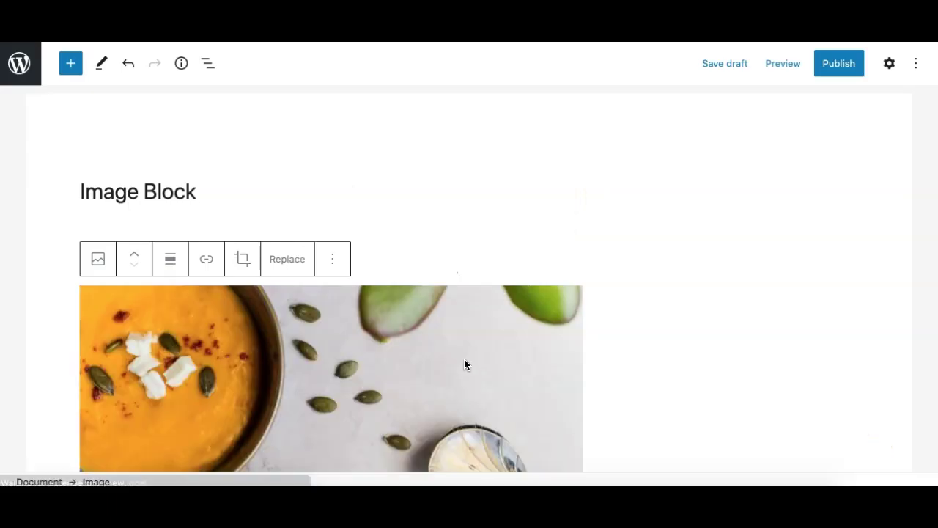
# Add a second, empty Image block below the soup photo with the /image command
pyautogui.scroll(-8, 457, 397)
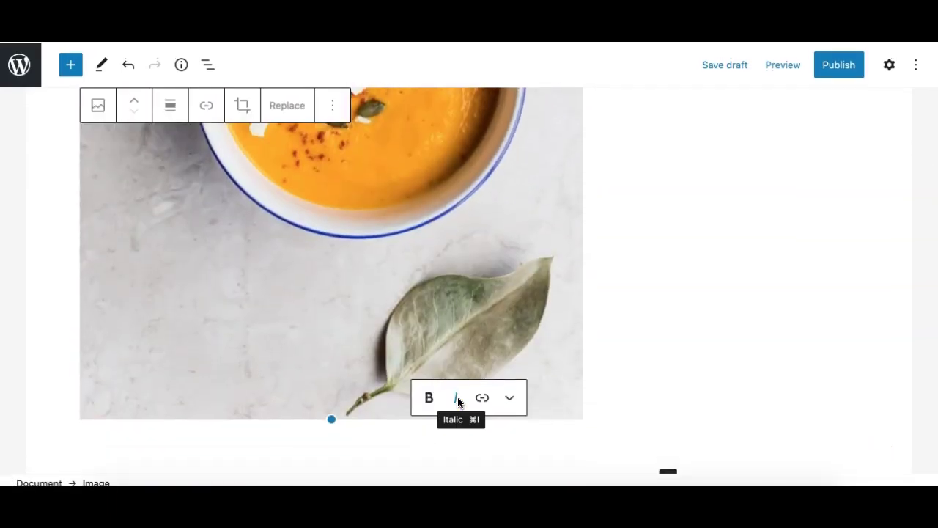
pyautogui.scroll(10, 452, 235)
pyautogui.scroll(-8, 447, 218)
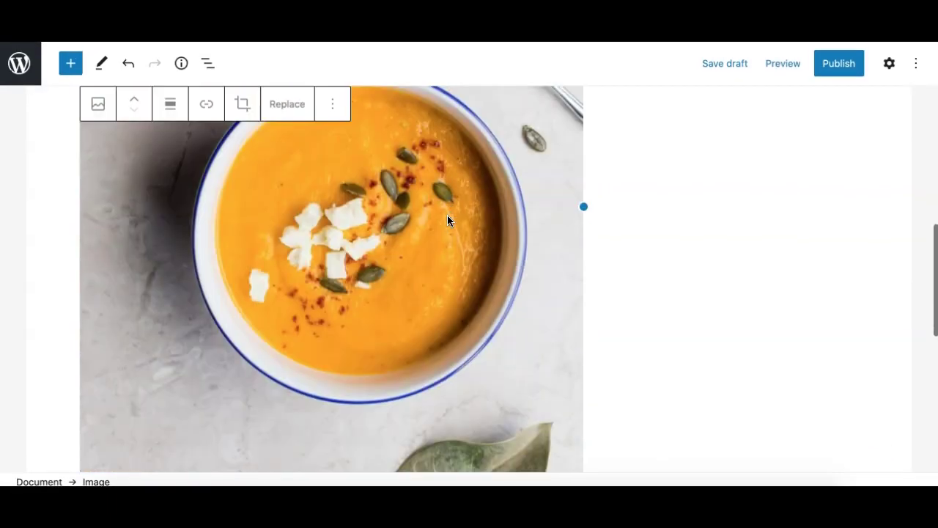
pyautogui.click(229, 246)
pyautogui.click(285, 256)
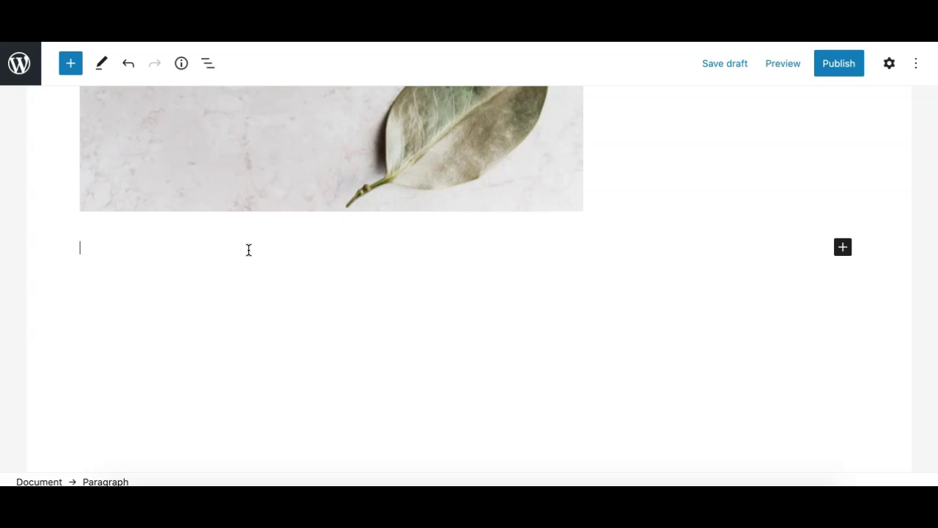
pyautogui.write('/image')
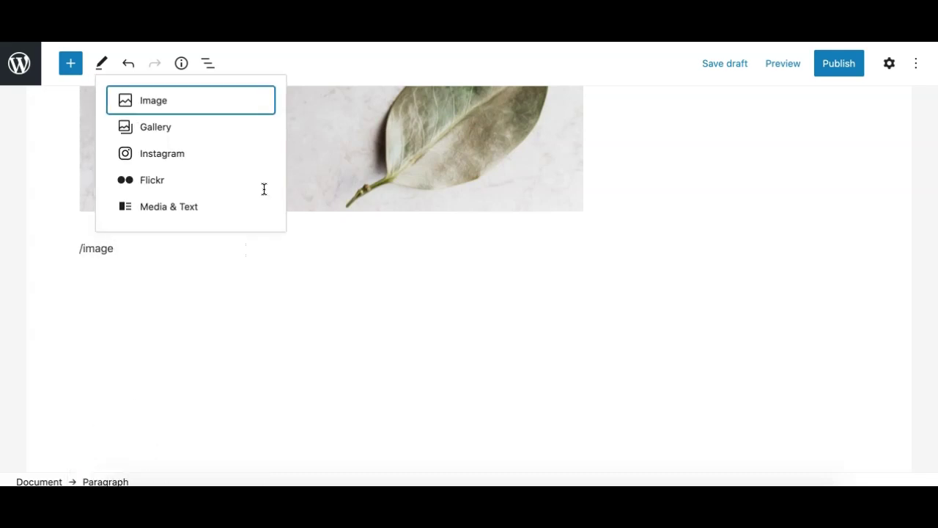
pyautogui.click(187, 102)
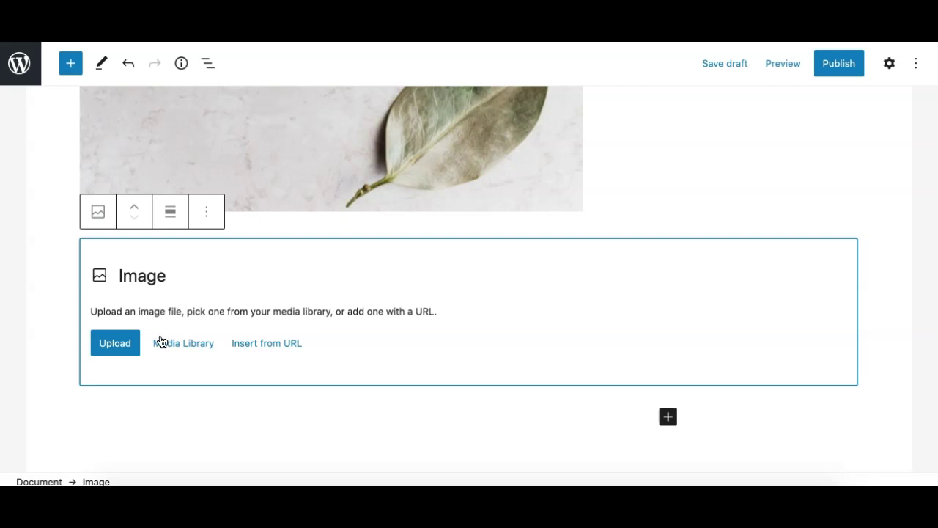
# Remove the empty Image block below the soup photo
pyautogui.click(208, 220)
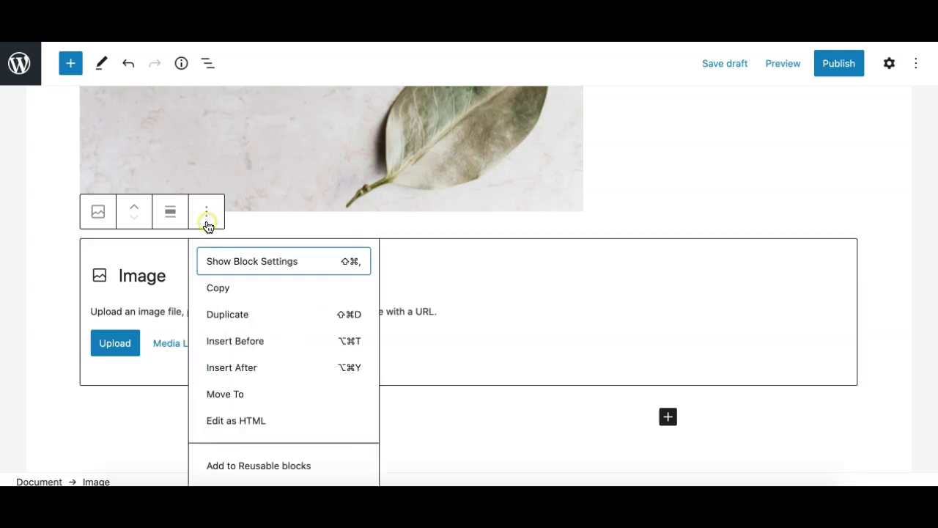
pyautogui.scroll(-2, 257, 436)
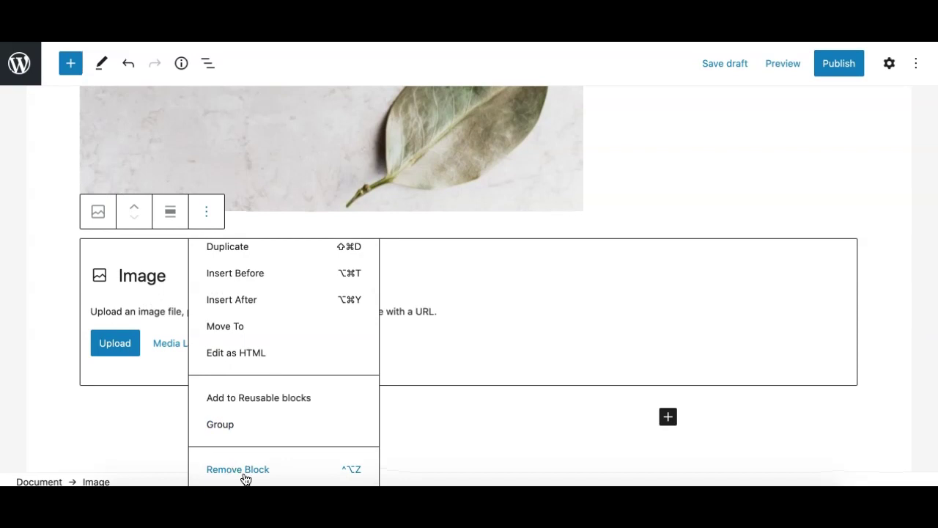
pyautogui.click(234, 471)
pyautogui.click(231, 278)
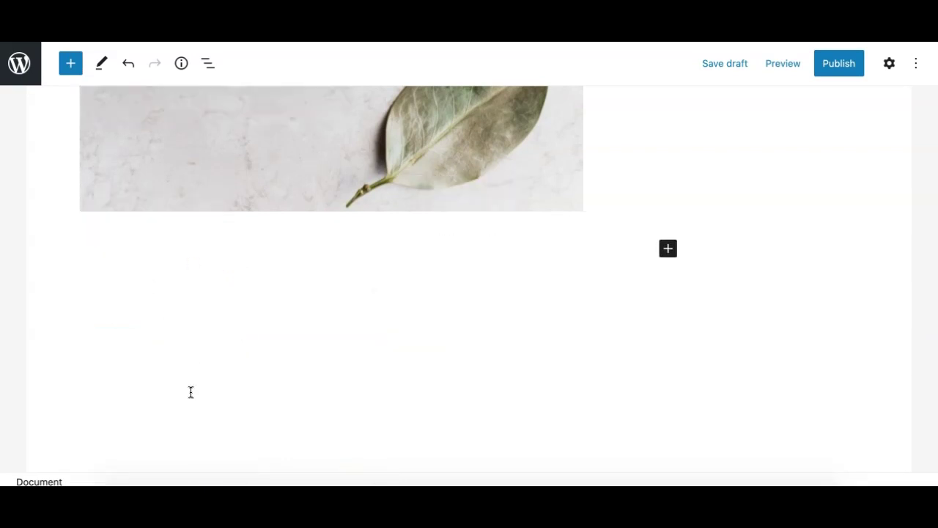
# Place the photo of the burger and fries plate from the computer directly into the page below the soup image
pyautogui.click(116, 483)
pyautogui.moveTo(285, 129); pyautogui.dragTo(204, 247)
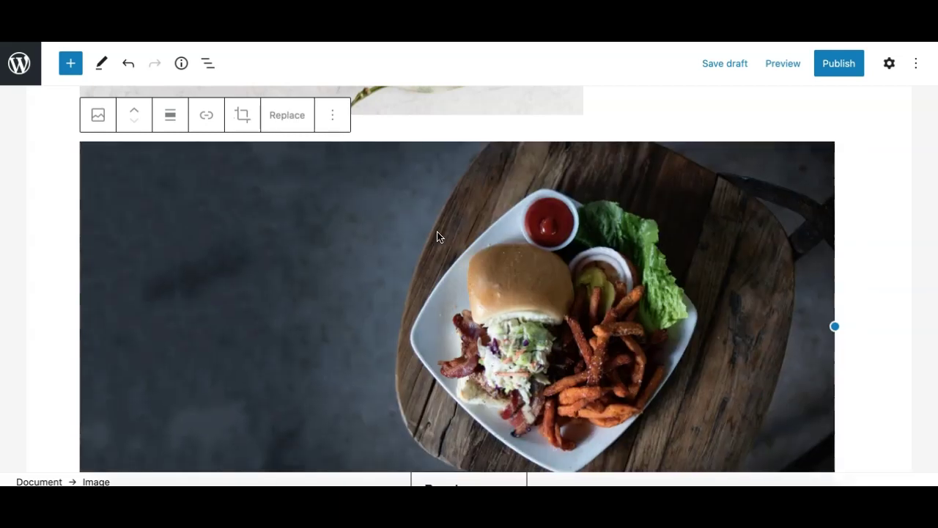
pyautogui.scroll(-3, 437, 235)
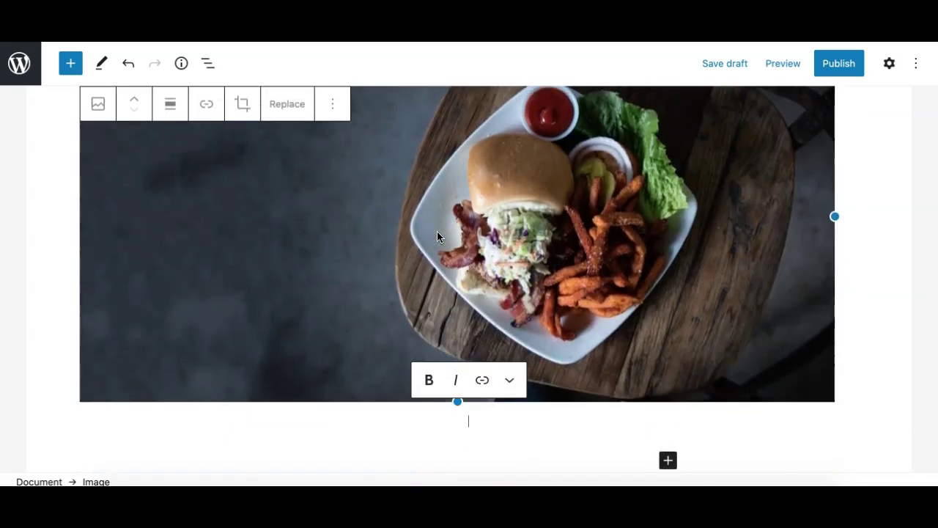
# Examine the soup image's block settings, including its styles and image settings, and close the settings sidebar
pyautogui.scroll(10, 437, 236)
pyautogui.scroll(-5, 437, 236)
pyautogui.scroll(-4, 437, 236)
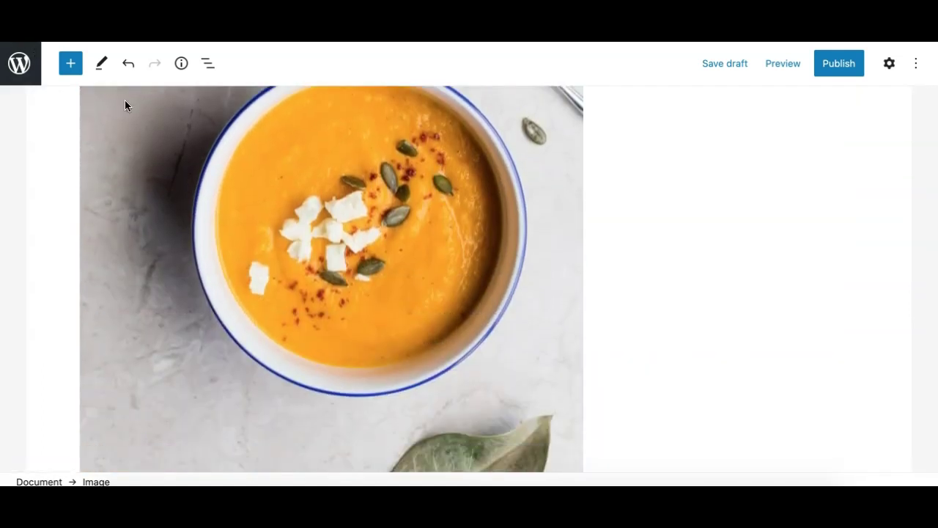
pyautogui.scroll(-2, 165, 196)
pyautogui.scroll(10, 164, 195)
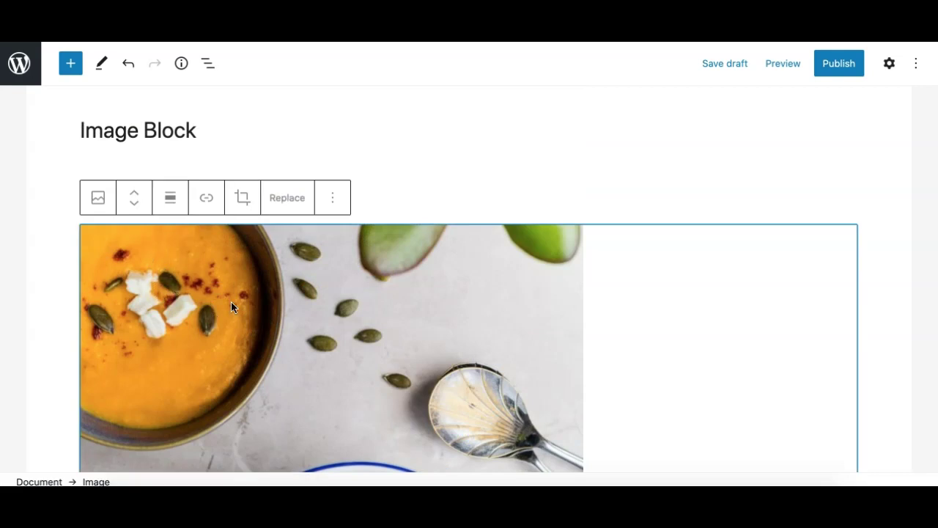
pyautogui.scroll(-1, 196, 283)
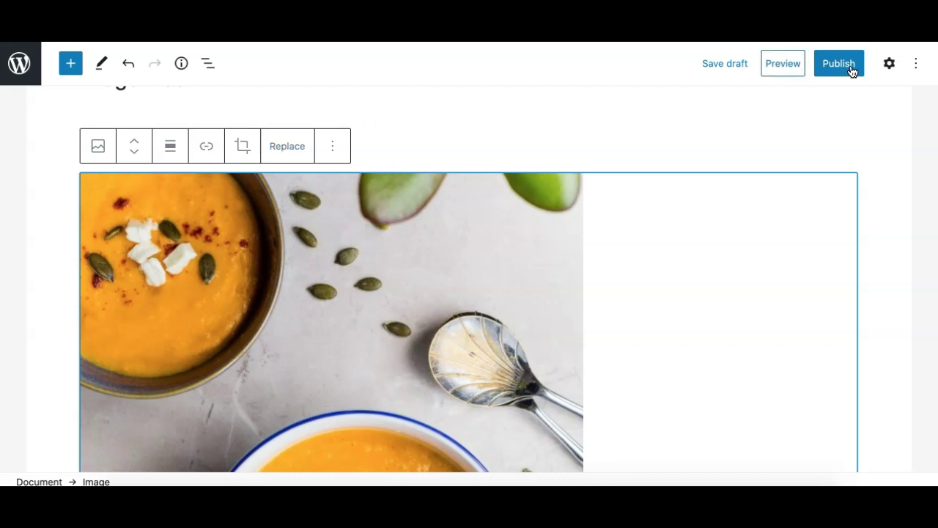
pyautogui.click(890, 64)
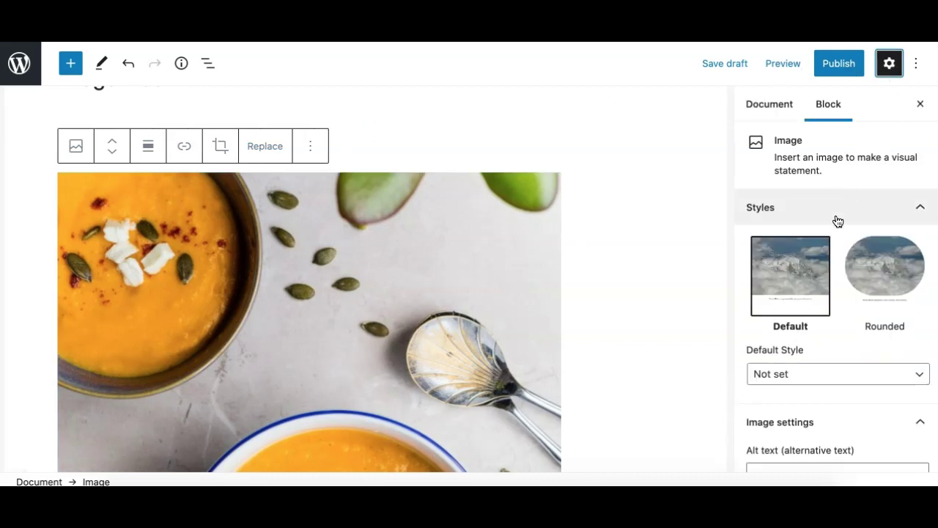
pyautogui.click(336, 225)
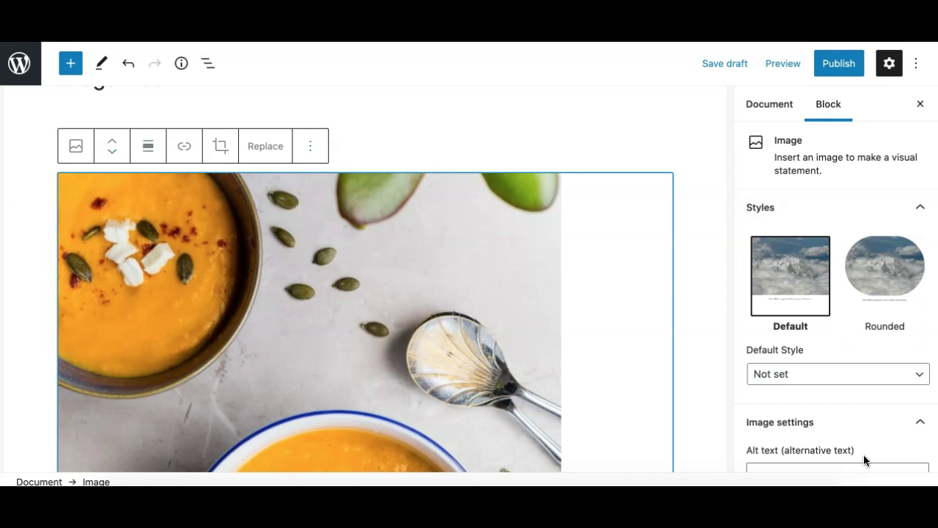
pyautogui.scroll(-5, 863, 459)
pyautogui.click(889, 63)
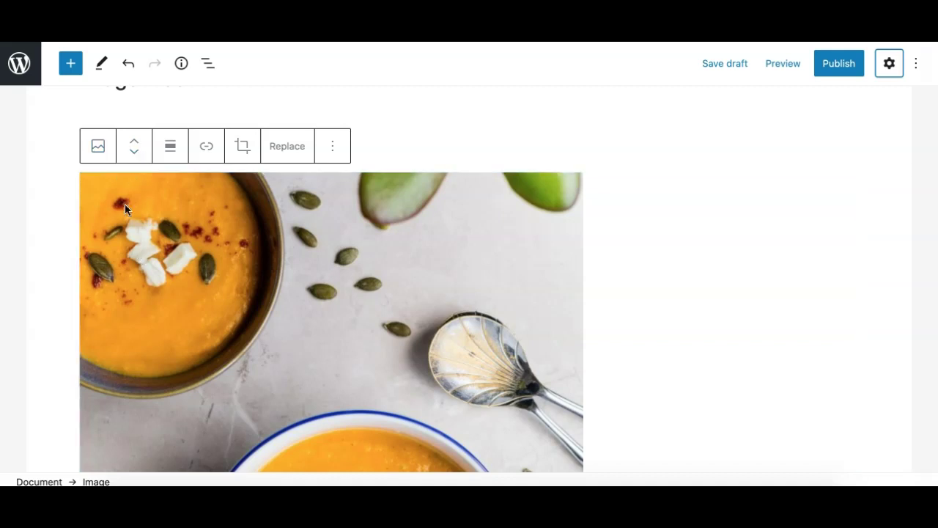
# Review the soup image's transform and style options and transform the block to a Gallery
pyautogui.click(98, 146)
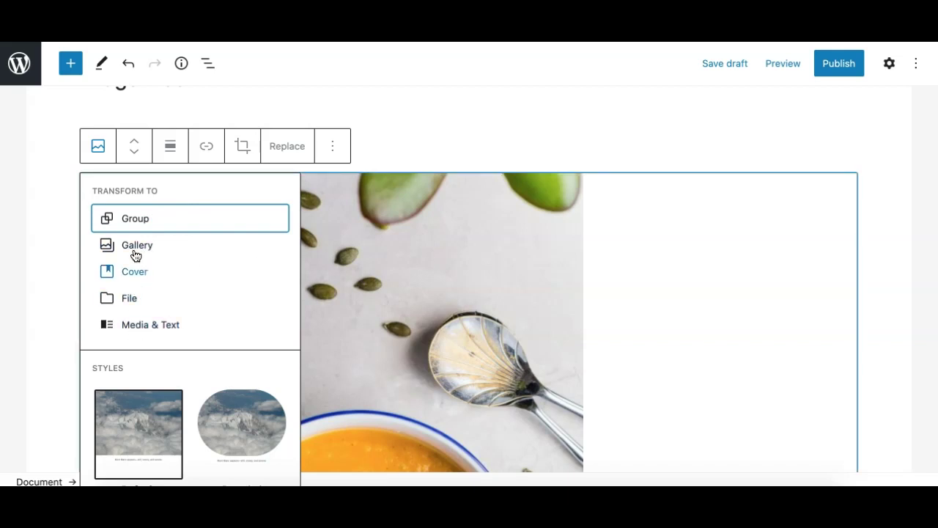
pyautogui.scroll(-1, 139, 312)
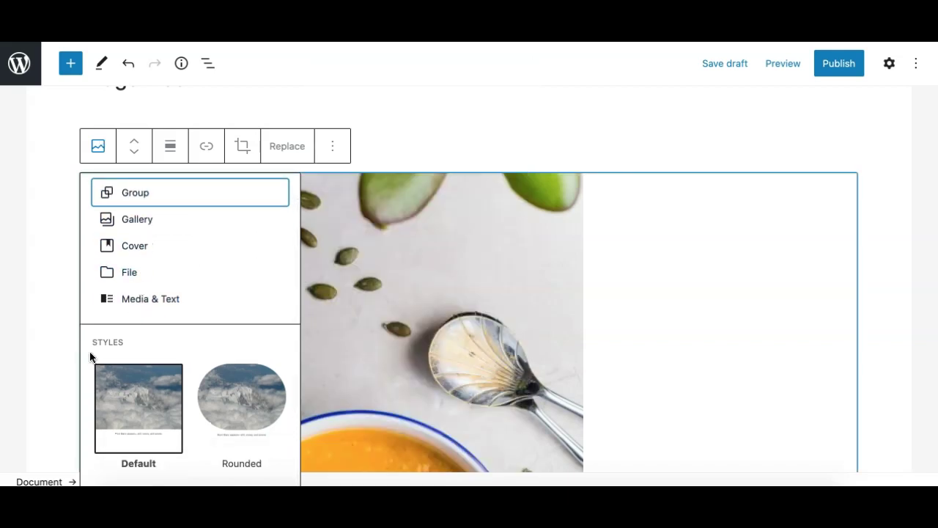
pyautogui.moveTo(194, 404)
pyautogui.scroll(1, 144, 207)
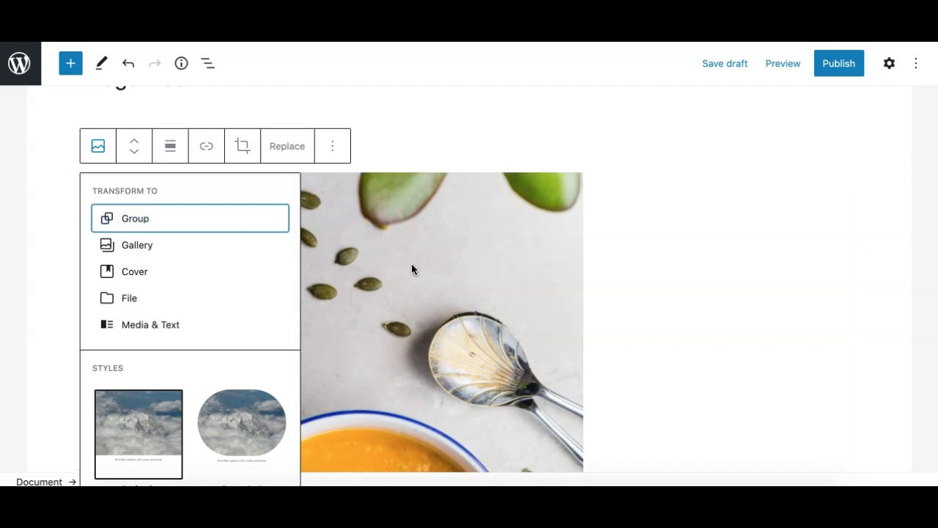
pyautogui.click(146, 253)
# Show the block settings sidebar and add the salad bowl and dark-background burger photos from the media library to the gallery
pyautogui.scroll(3, 510, 177)
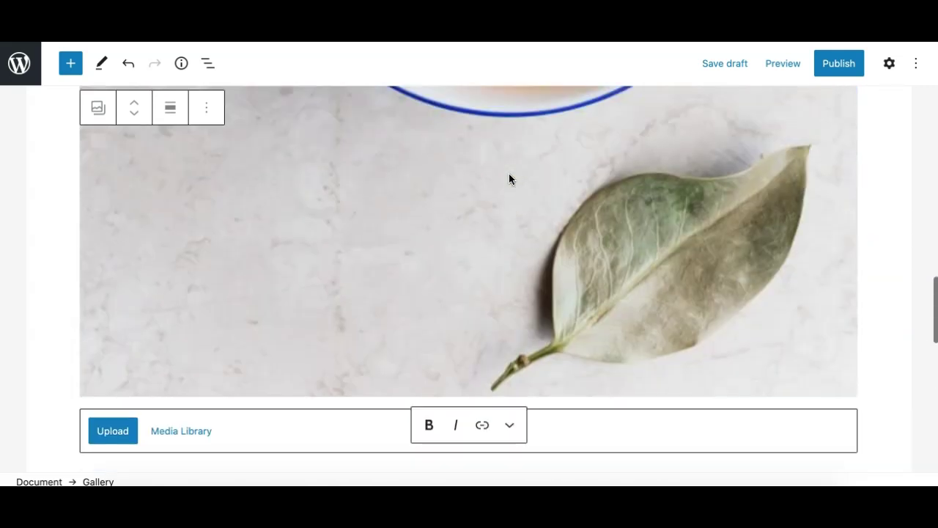
pyautogui.scroll(10, 510, 178)
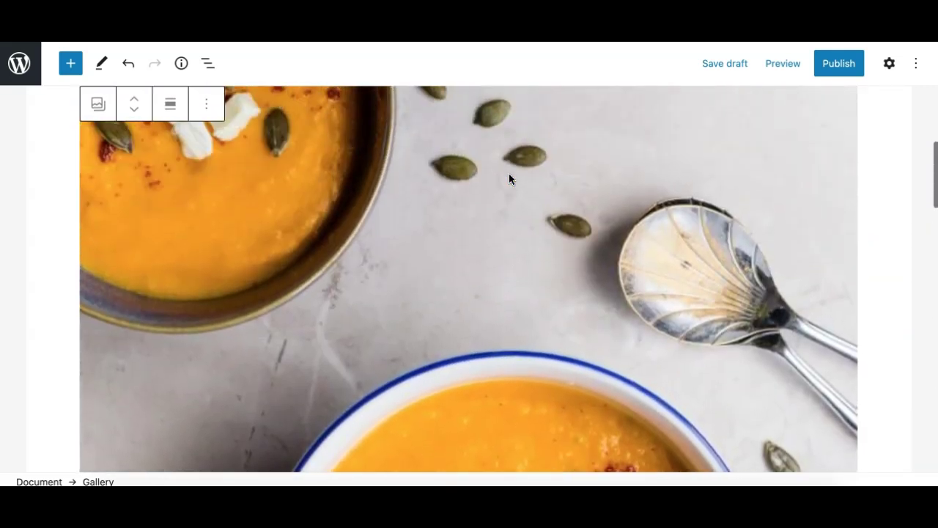
pyautogui.scroll(5, 508, 178)
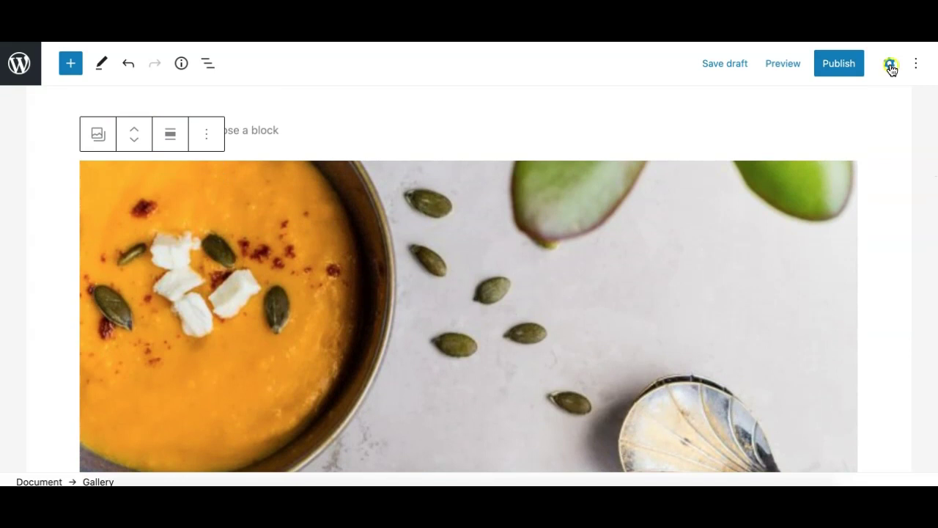
pyautogui.click(889, 64)
pyautogui.scroll(-10, 475, 263)
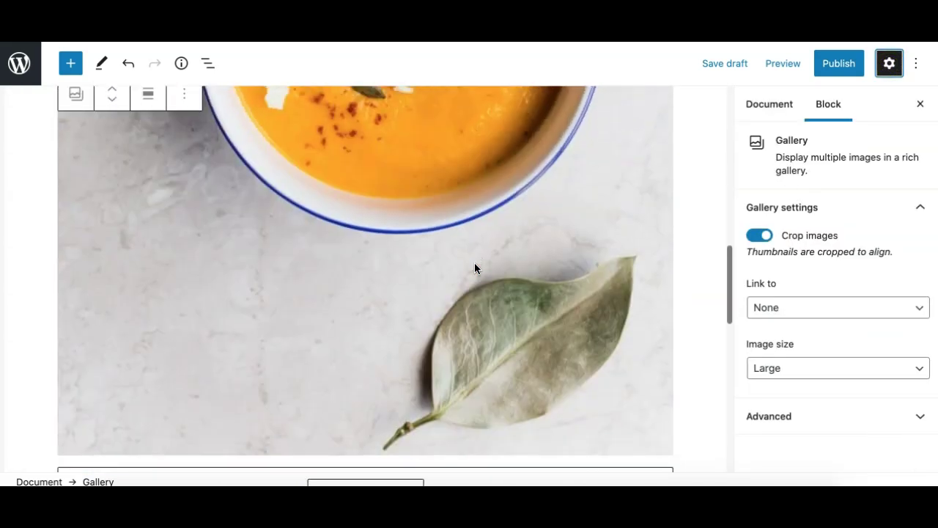
pyautogui.click(151, 350)
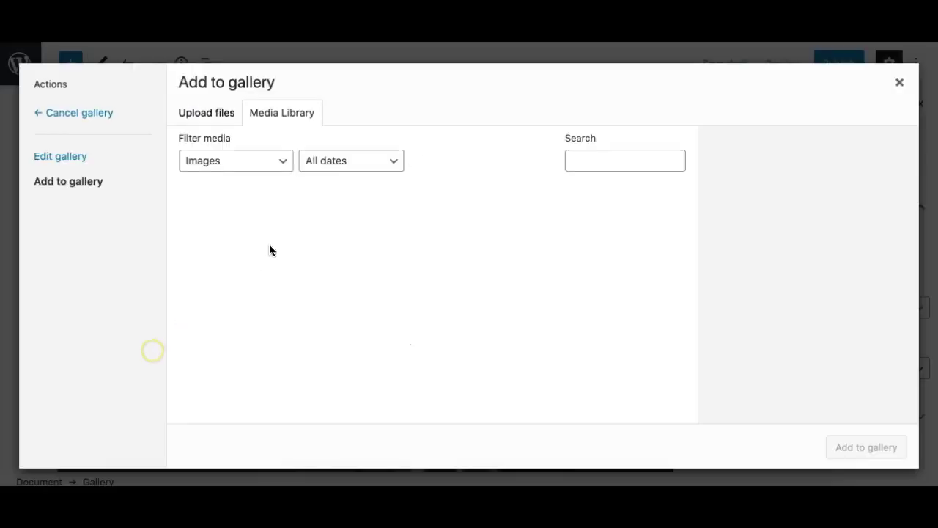
pyautogui.click(423, 254)
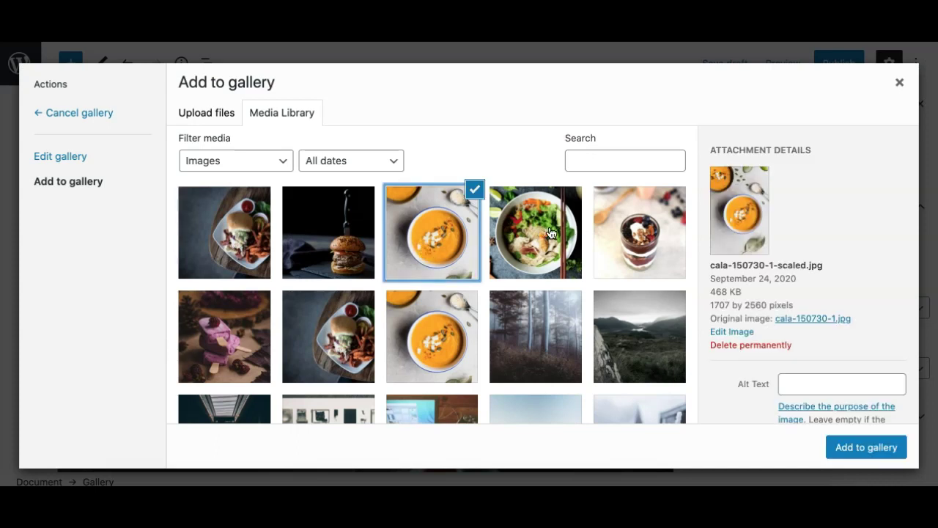
pyautogui.click(577, 229)
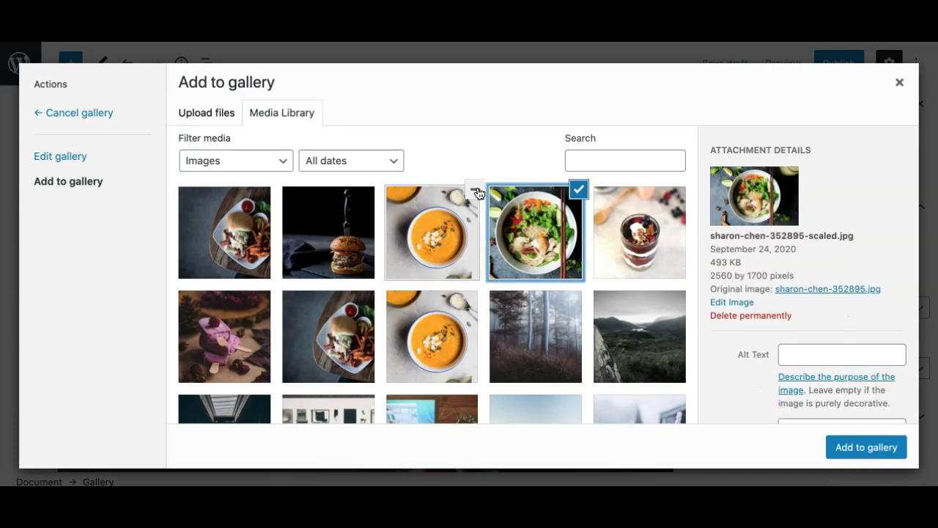
pyautogui.click(356, 206)
pyautogui.click(837, 446)
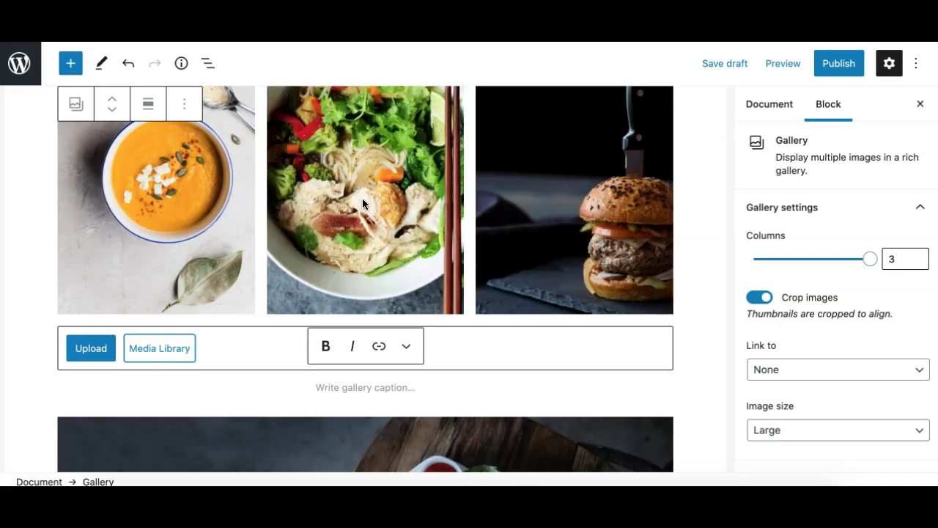
# Transform the burger and fries image below the gallery to a Cover block
pyautogui.scroll(3, 362, 198)
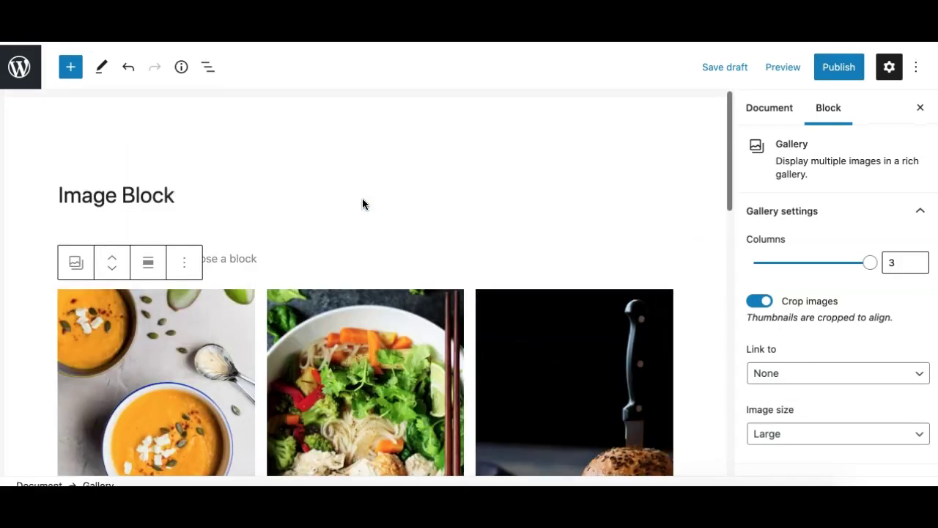
pyautogui.scroll(-3, 328, 357)
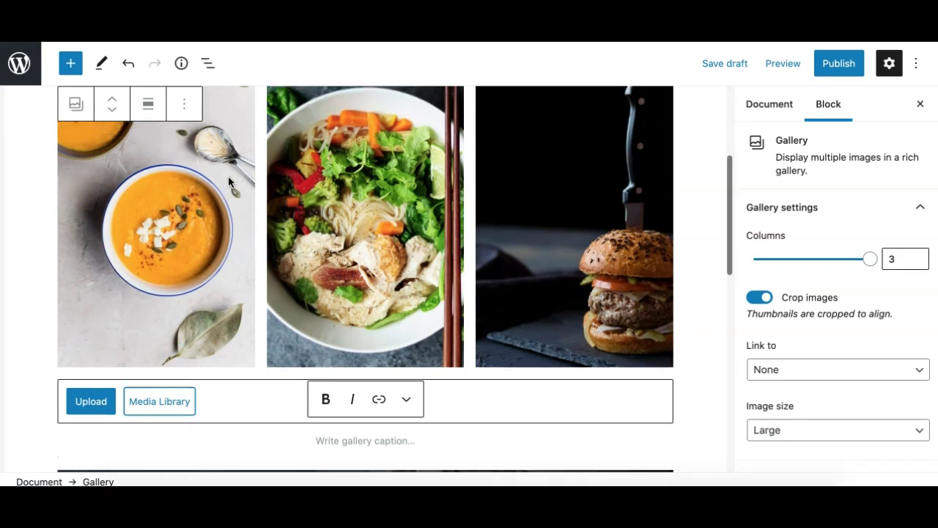
pyautogui.scroll(-5, 228, 179)
pyautogui.click(207, 224)
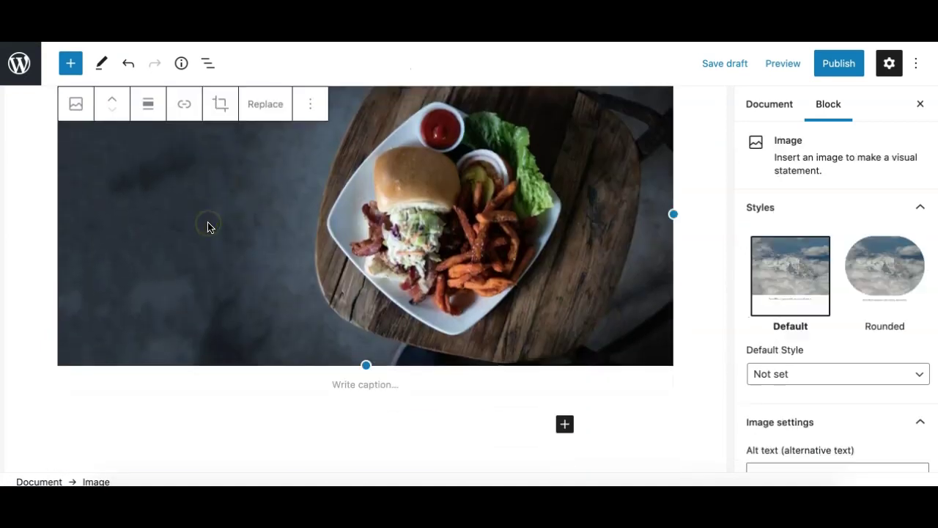
pyautogui.scroll(2, 207, 223)
pyautogui.click(75, 177)
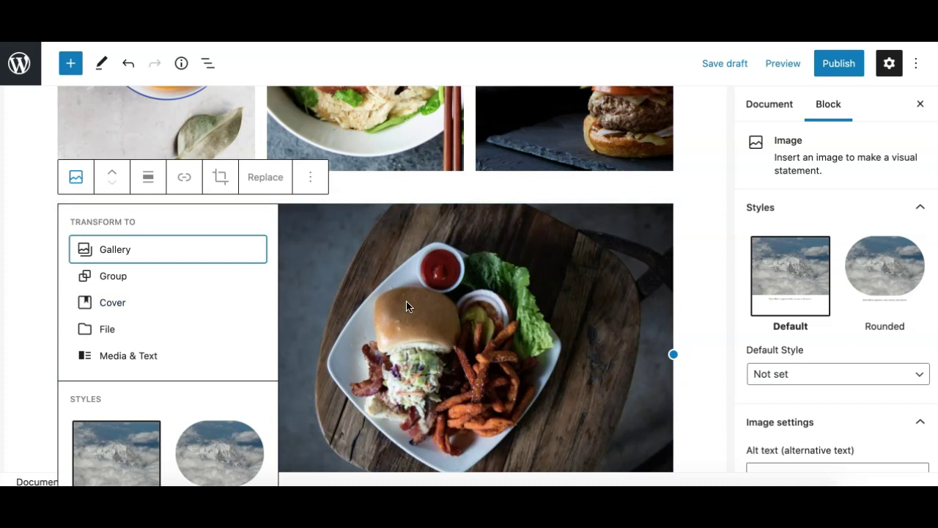
pyautogui.click(112, 303)
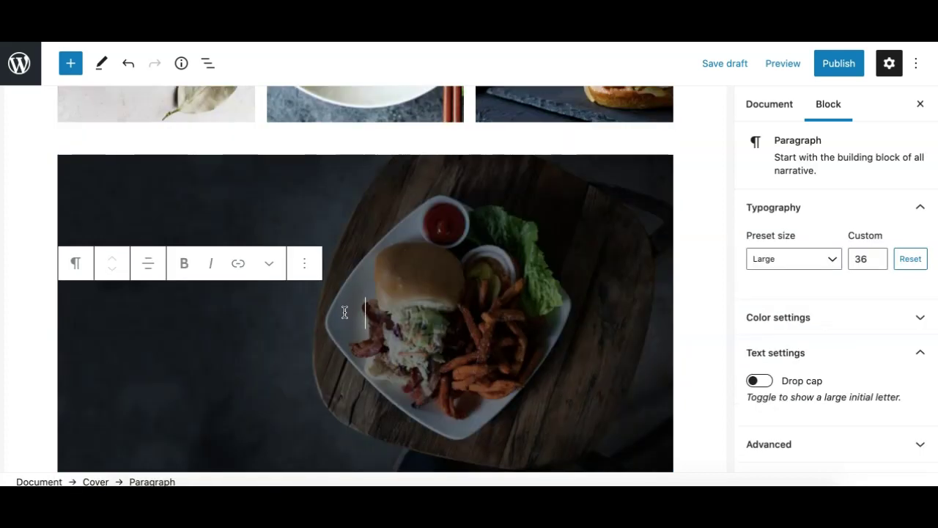
# Enter the title "Headline" on the cover and bring up the block choices for a new line below it
pyautogui.write('Headline')
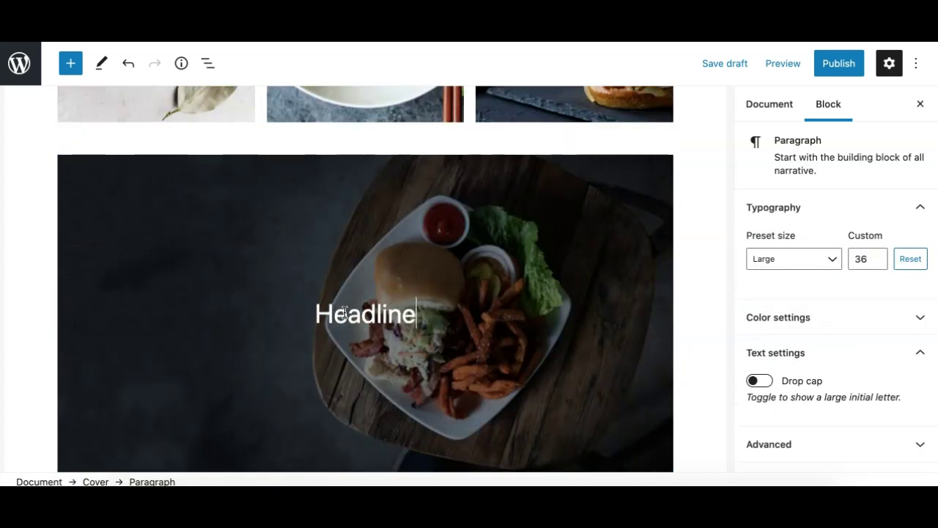
pyautogui.press('Return')
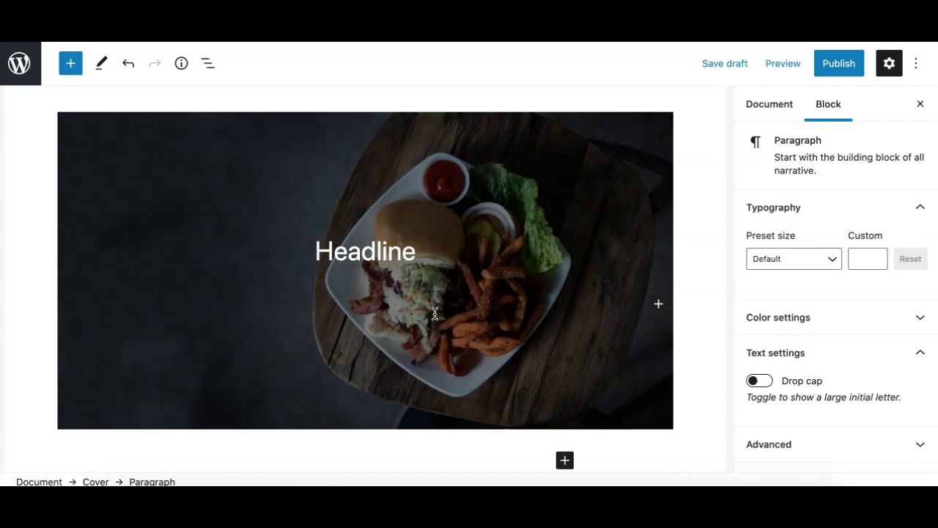
pyautogui.write('/')
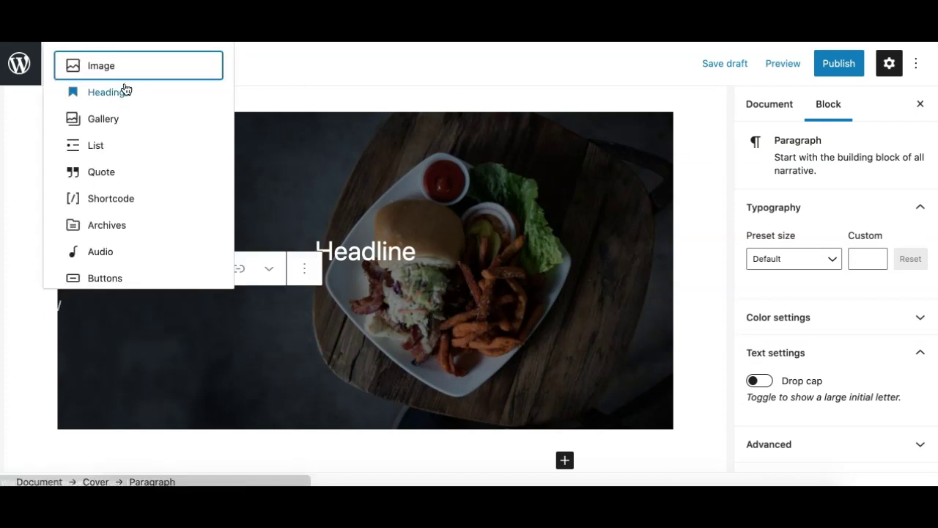
pyautogui.scroll(-2, 122, 224)
pyautogui.scroll(1, 122, 224)
pyautogui.click(409, 272)
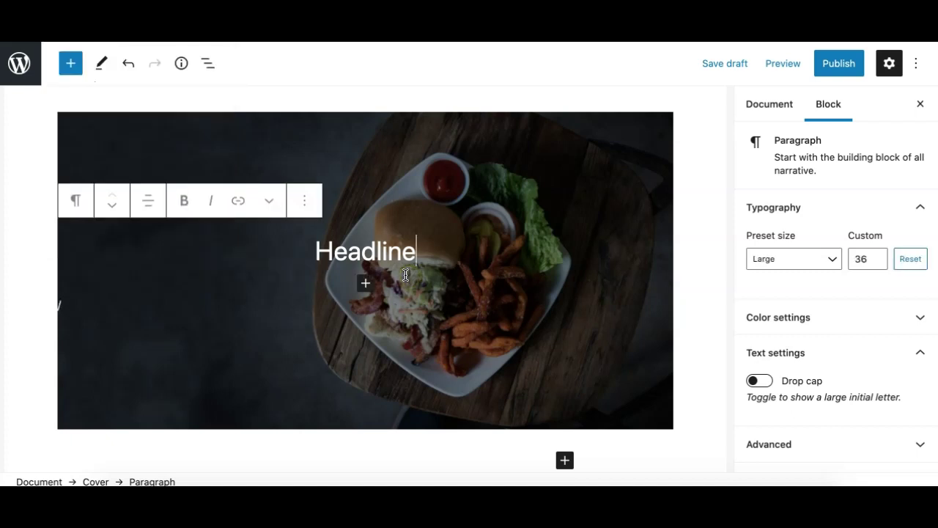
pyautogui.click(172, 136)
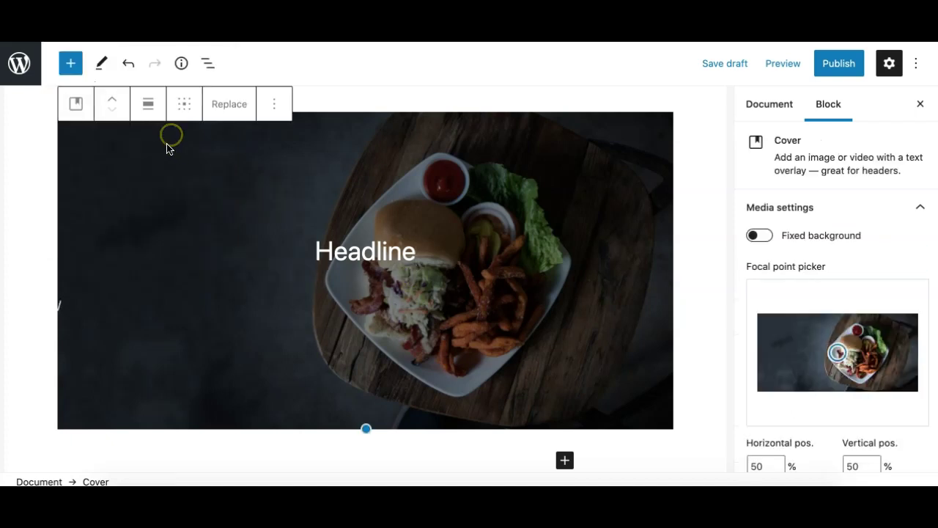
# Undo the text added to the cover and the image's transform to Cover
pyautogui.click(129, 63)
pyautogui.click(314, 132)
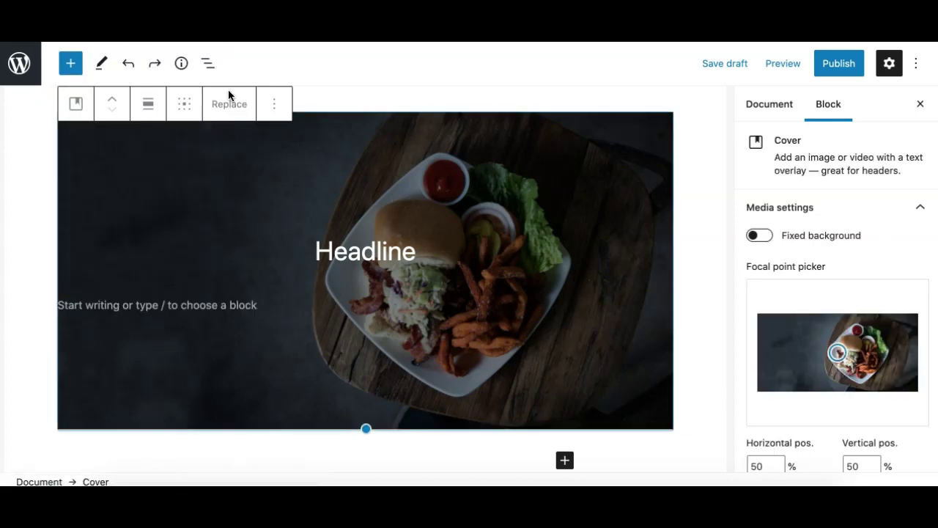
pyautogui.click(128, 63)
pyautogui.click(126, 63)
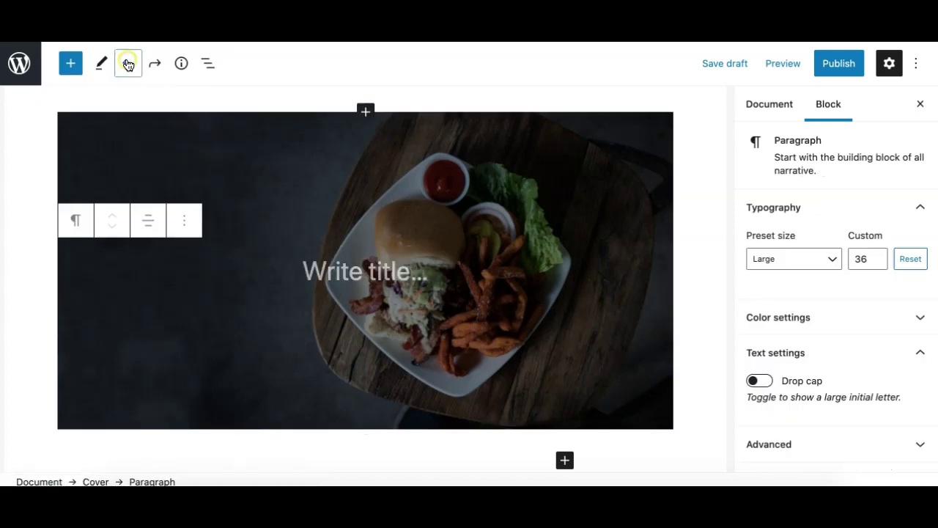
pyautogui.click(126, 63)
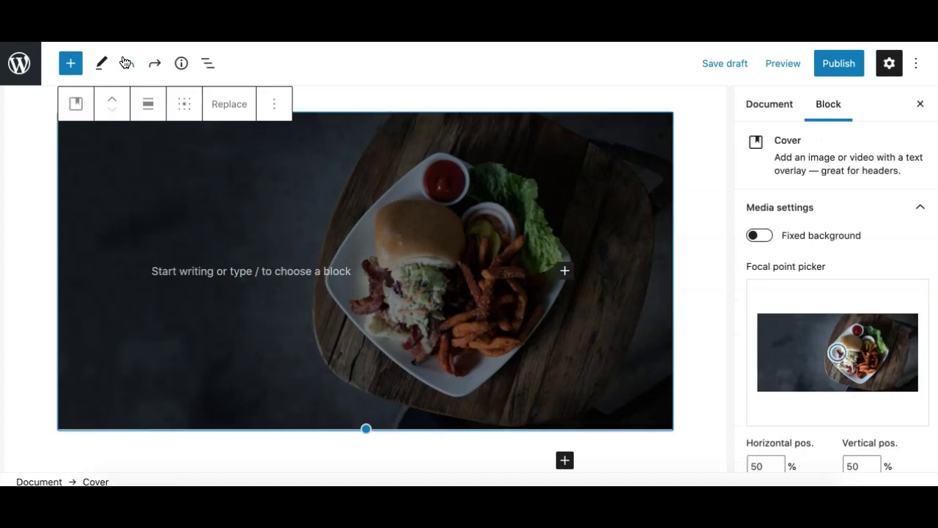
pyautogui.click(127, 63)
pyautogui.hotkey('ctrl', 'z')
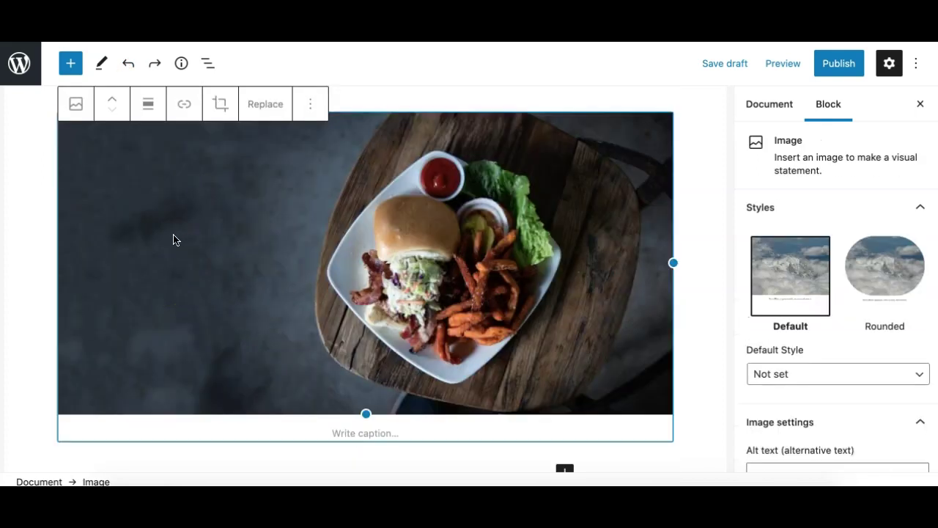
# Transform the burger and fries image to Media & Text and enter "fsffsf" as its content
pyautogui.click(77, 106)
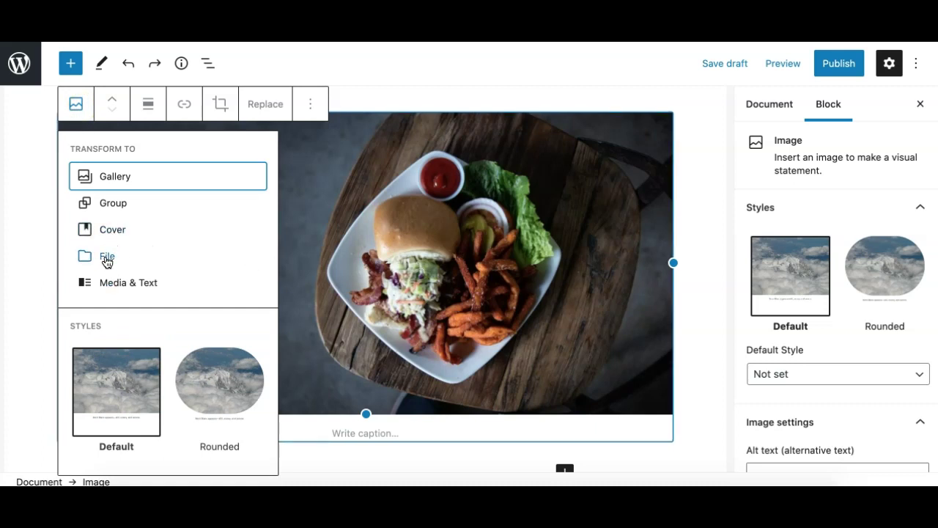
pyautogui.click(111, 287)
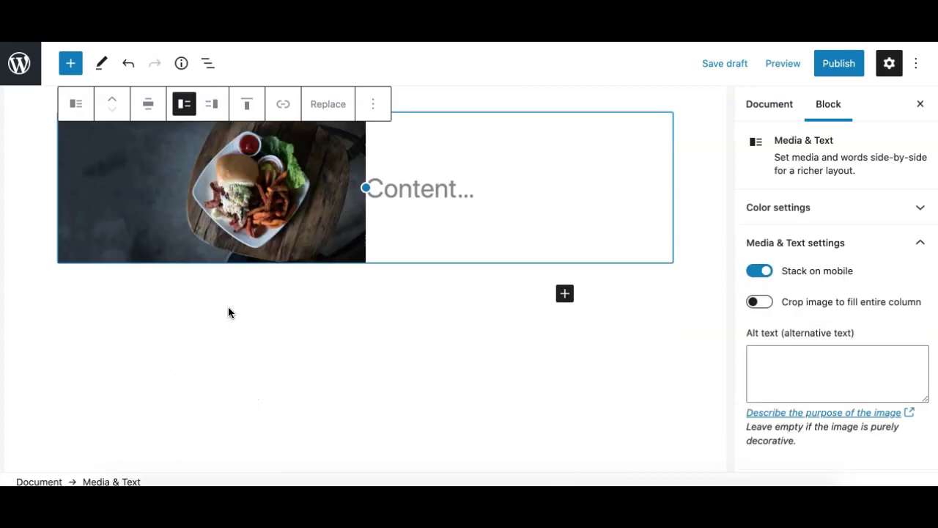
pyautogui.scroll(3, 228, 306)
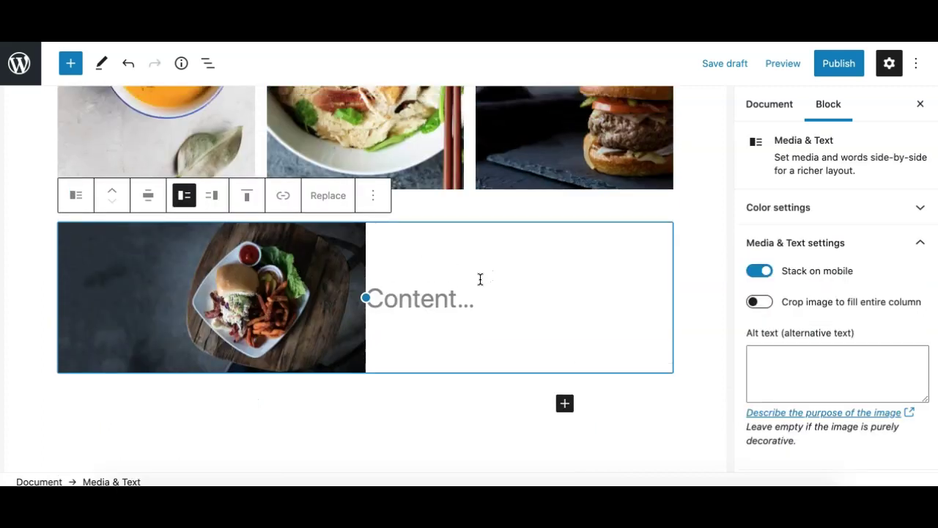
pyautogui.click(444, 290)
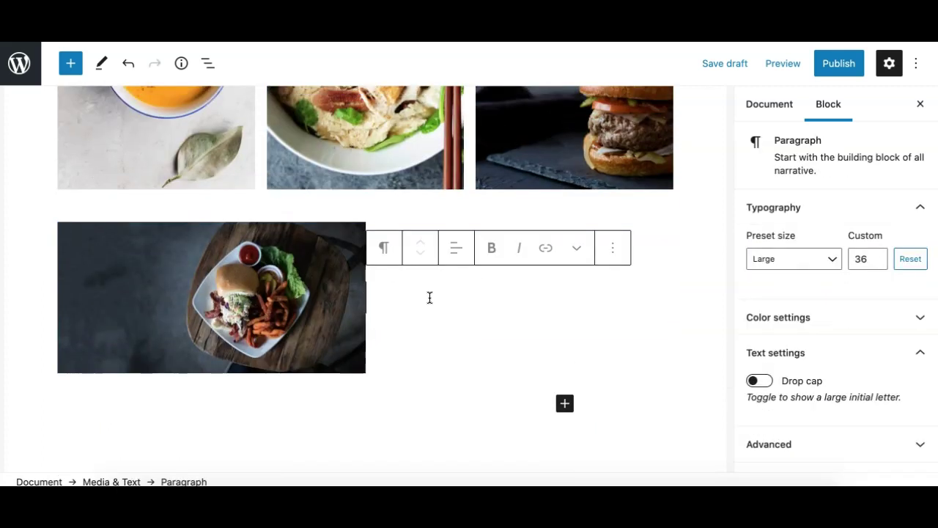
pyautogui.click(202, 301)
pyautogui.click(463, 310)
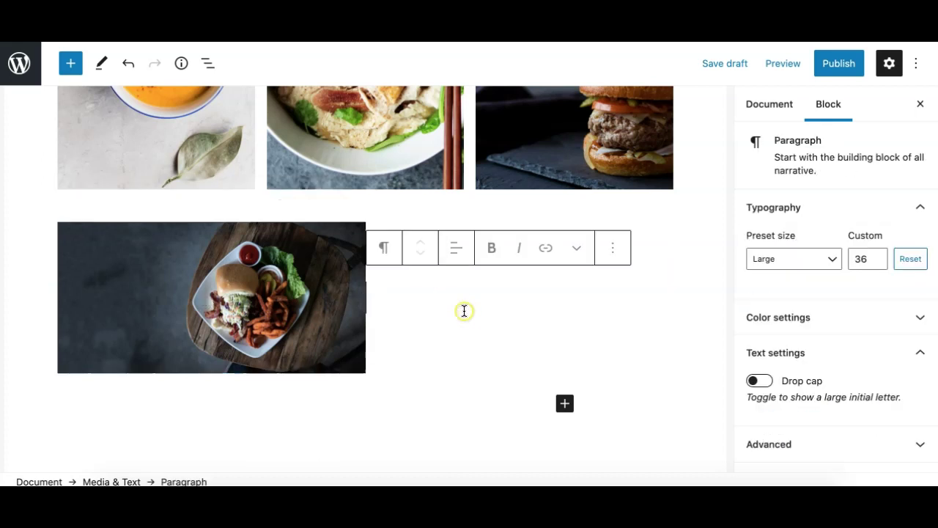
pyautogui.write('fsffsf')
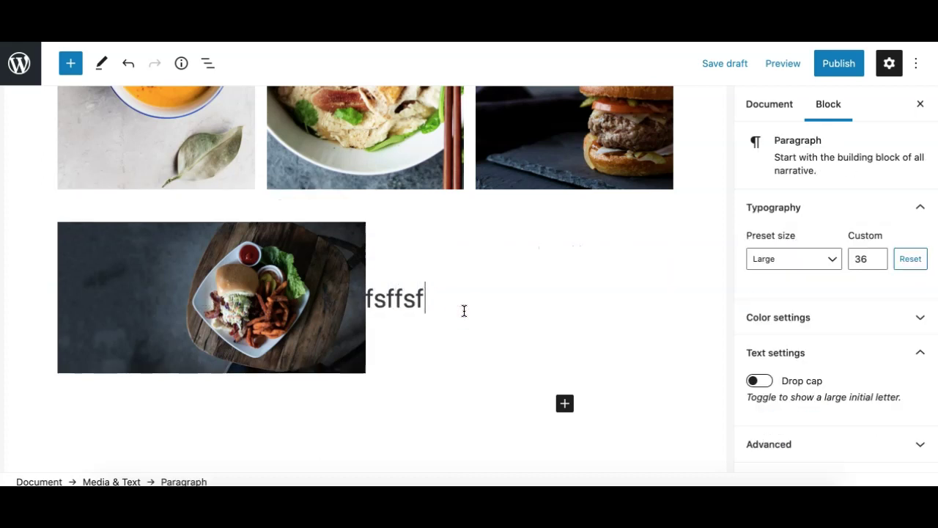
# Place the media on the right of the Media & Text block's content and return it to the left
pyautogui.click(205, 301)
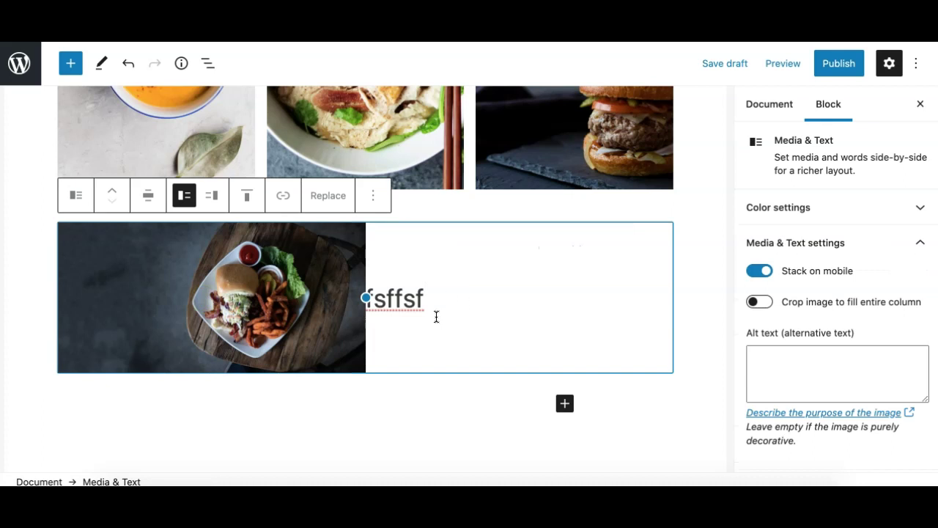
pyautogui.click(211, 197)
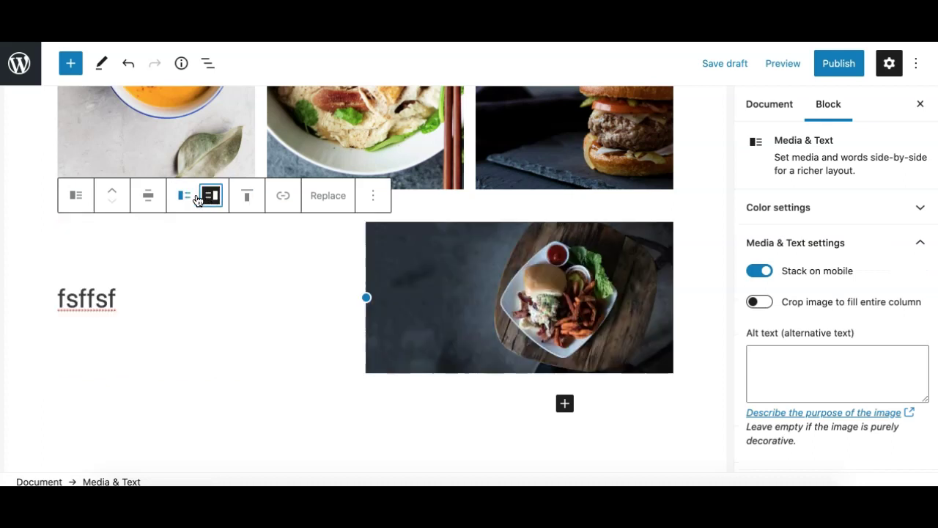
pyautogui.click(195, 198)
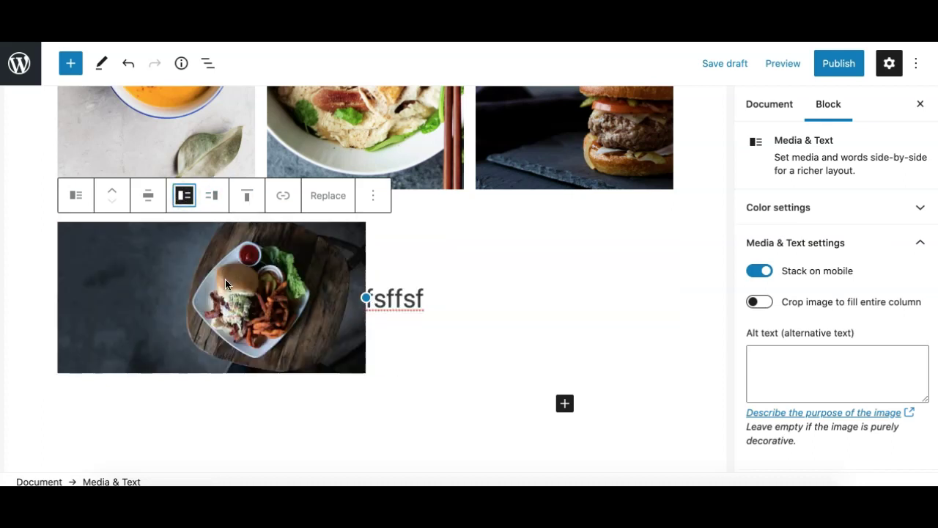
# Transform the Media & Text block back to an Image block and select the image
pyautogui.click(76, 196)
pyautogui.click(106, 278)
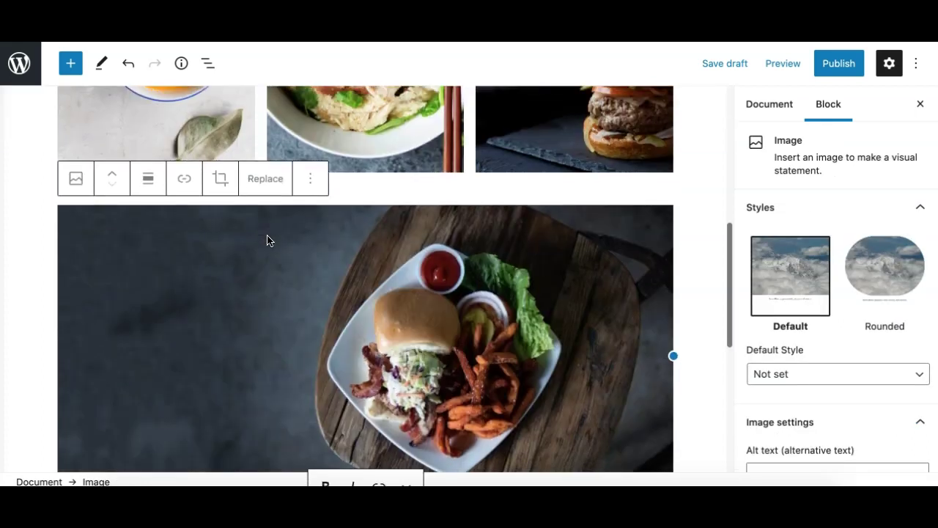
pyautogui.click(228, 259)
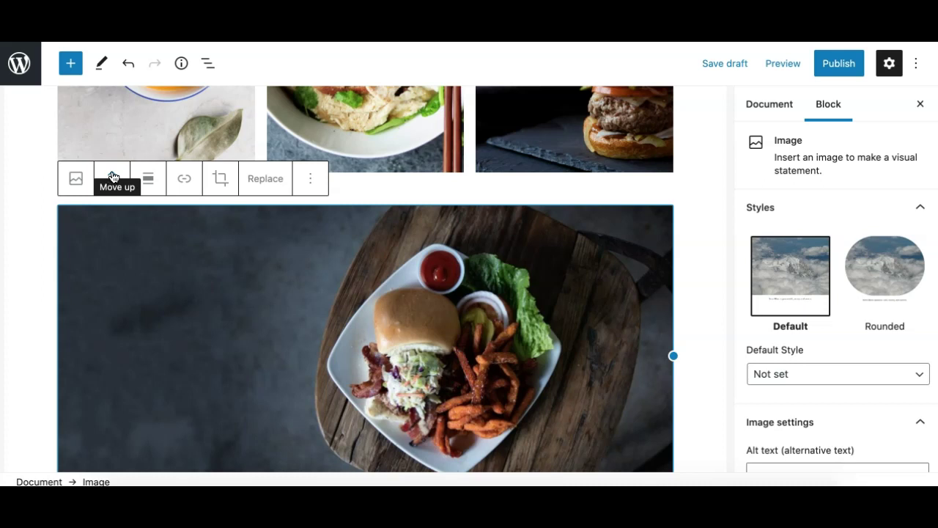
# Try moving the burger and fries image up and down, leaving it above the gallery
pyautogui.click(112, 176)
pyautogui.click(114, 184)
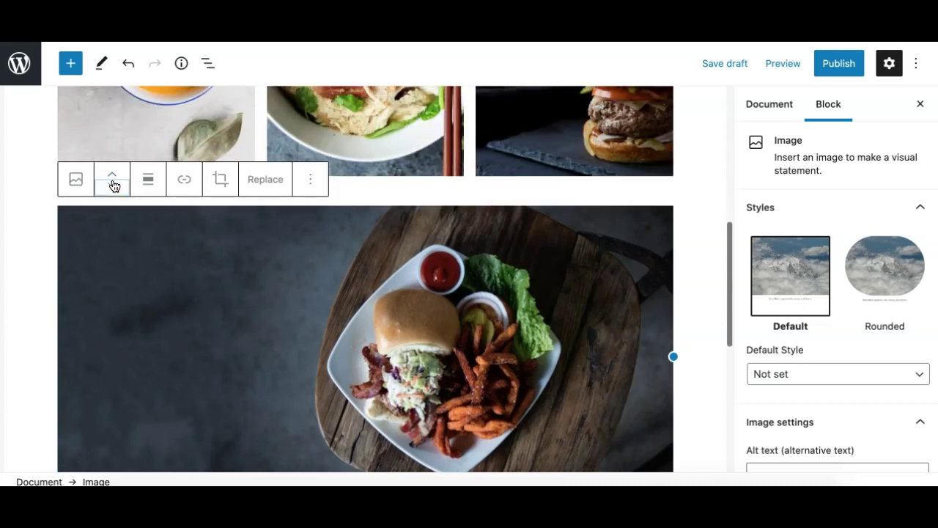
pyautogui.moveTo(112, 180); pyautogui.dragTo(160, 164)
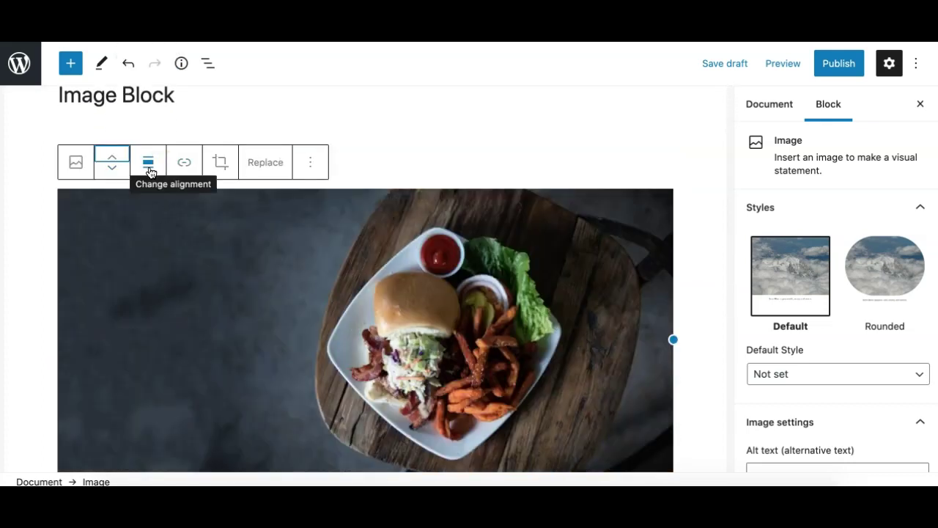
# Set the burger and fries image's alignment to Wide width and check it against the gallery below
pyautogui.click(148, 163)
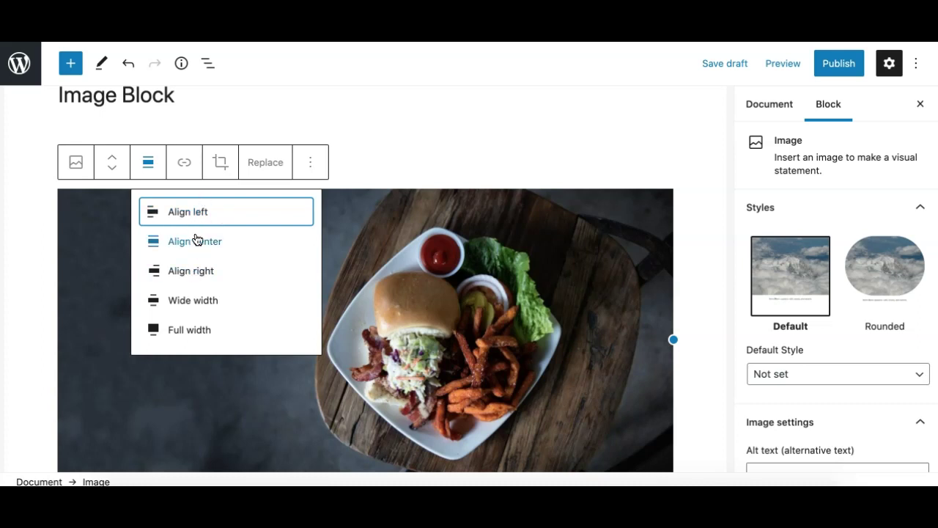
pyautogui.click(192, 300)
pyautogui.scroll(-3, 204, 301)
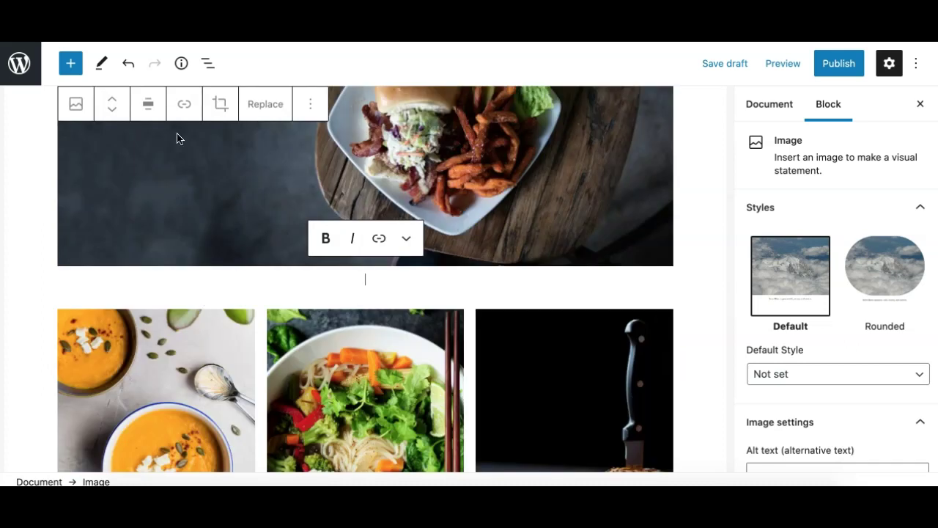
pyautogui.scroll(2, 177, 139)
# Change the burger and fries image's alignment to Full width and hide the settings sidebar to view it
pyautogui.click(150, 187)
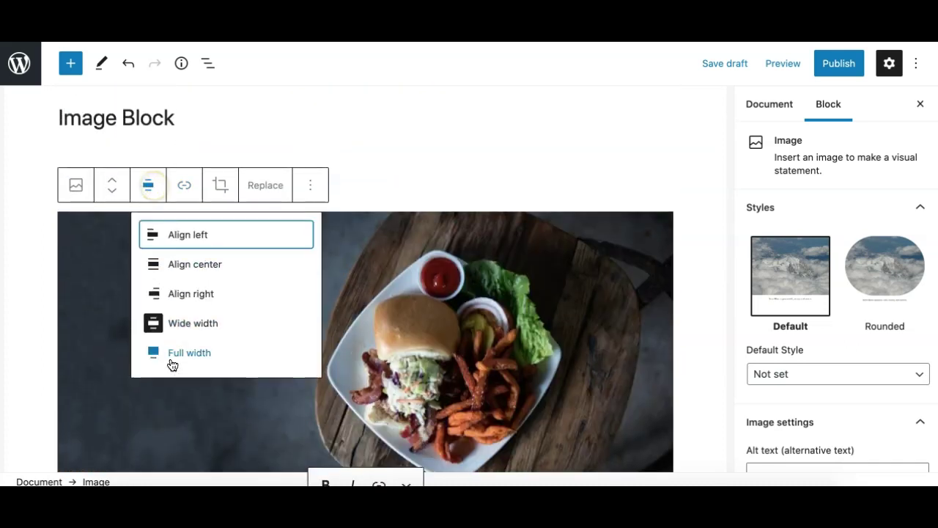
pyautogui.click(172, 356)
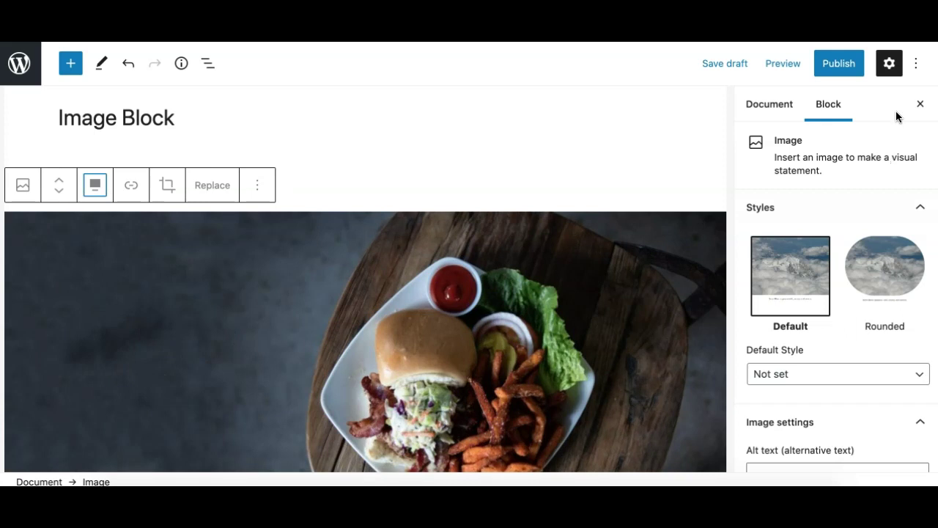
pyautogui.click(888, 63)
pyautogui.scroll(-5, 408, 389)
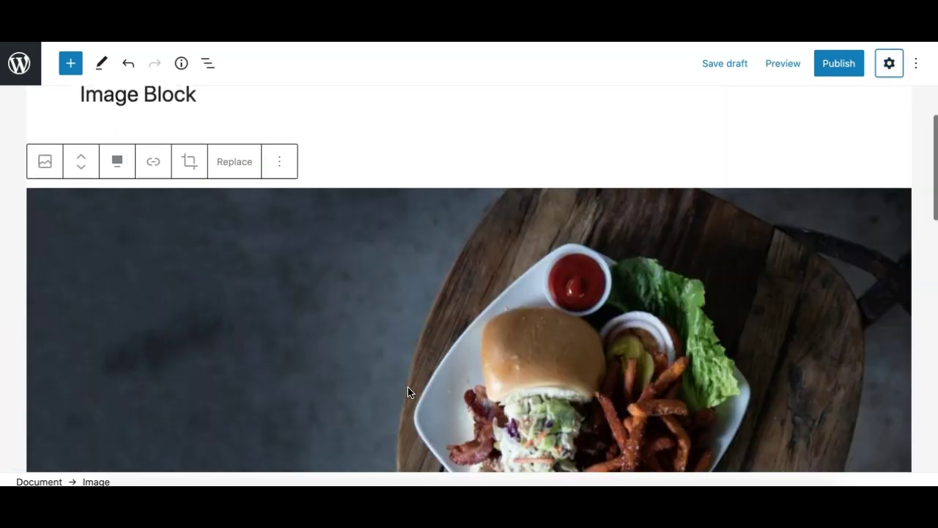
pyautogui.scroll(5, 408, 389)
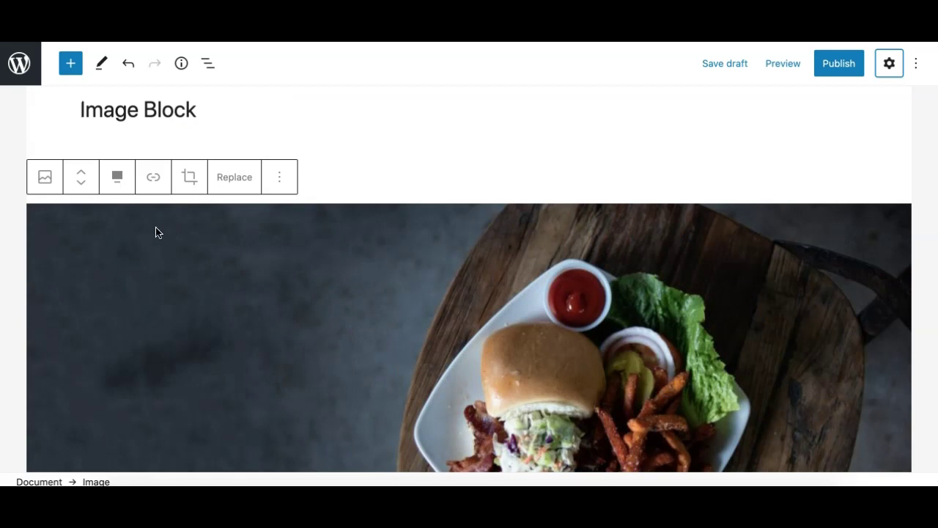
# Turn off the Full width alignment of the burger and fries image
pyautogui.click(118, 183)
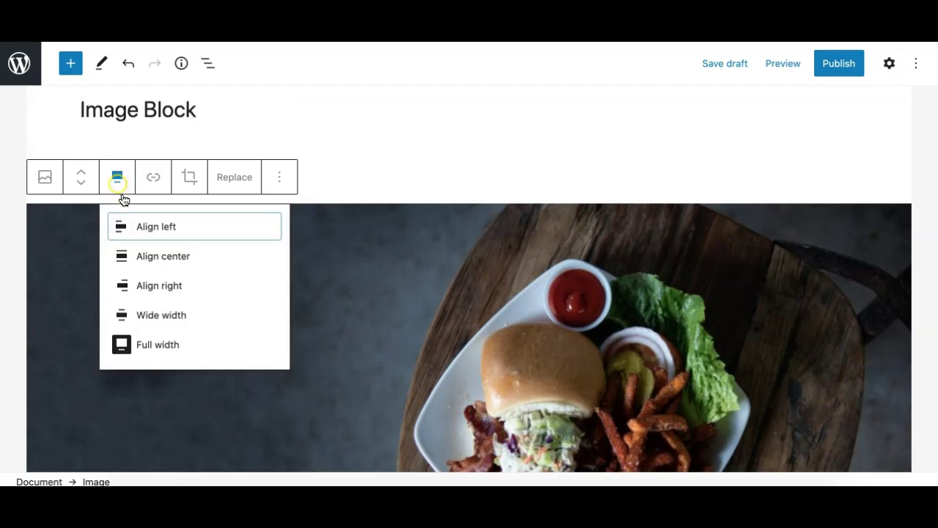
pyautogui.click(121, 345)
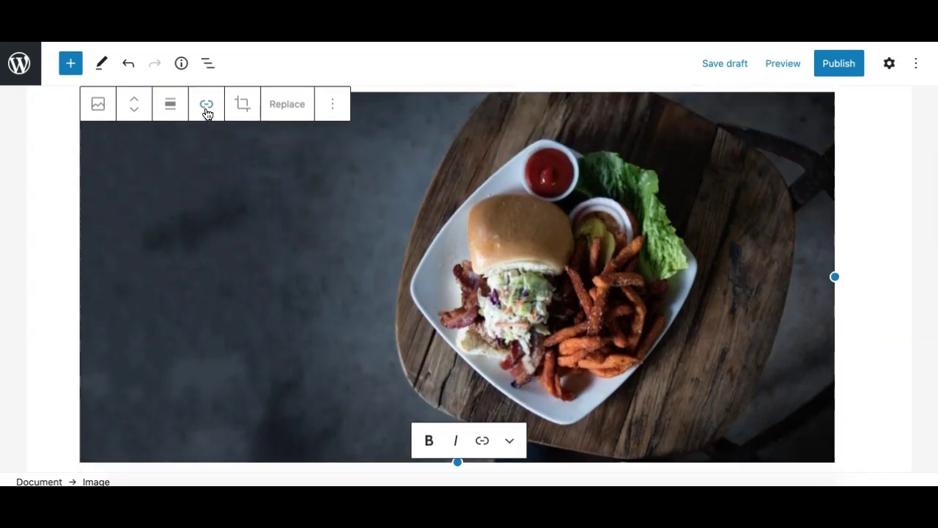
# Search the site content for "cont" as a link target for the burger and fries image and clear the search
pyautogui.click(206, 110)
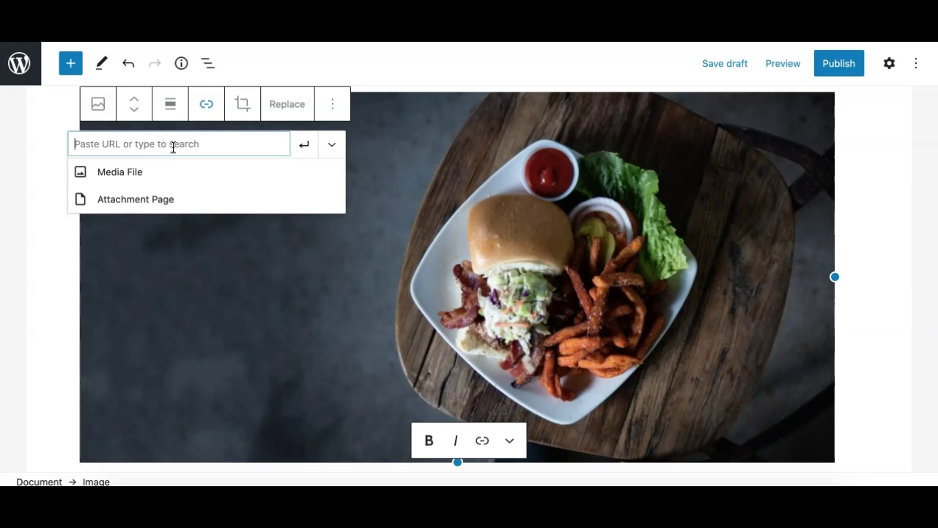
pyautogui.write('cont')
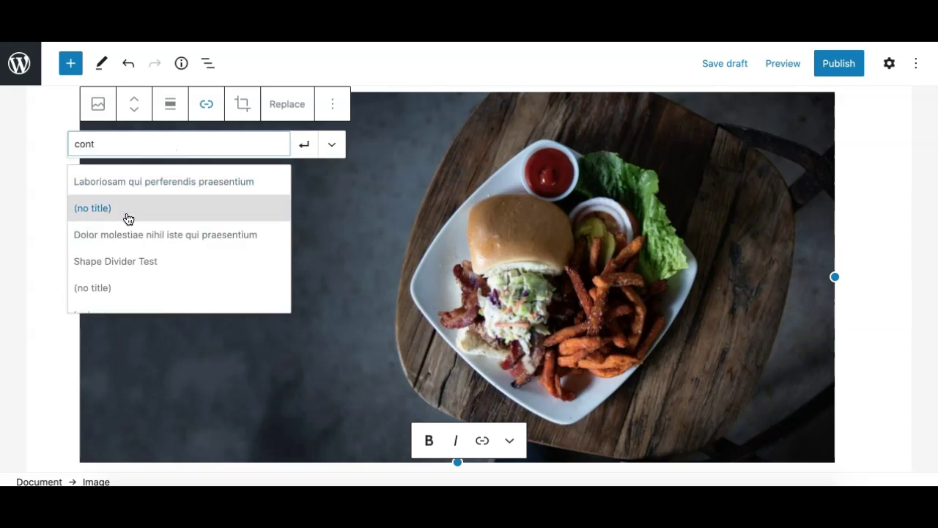
pyautogui.doubleClick(205, 145)
pyautogui.press('BackSpace')
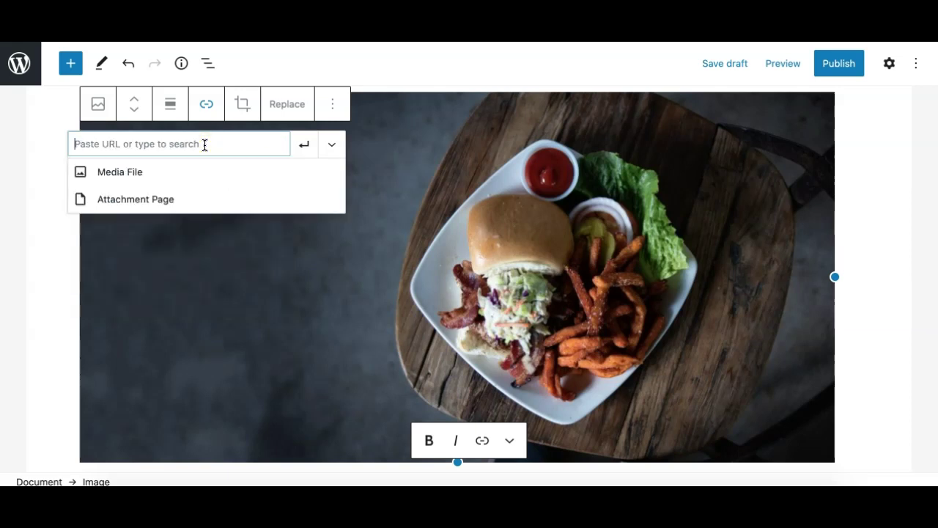
# Examine the image link's extra settings, including Open in new tab, Link Rel and Link CSS Class
pyautogui.click(335, 145)
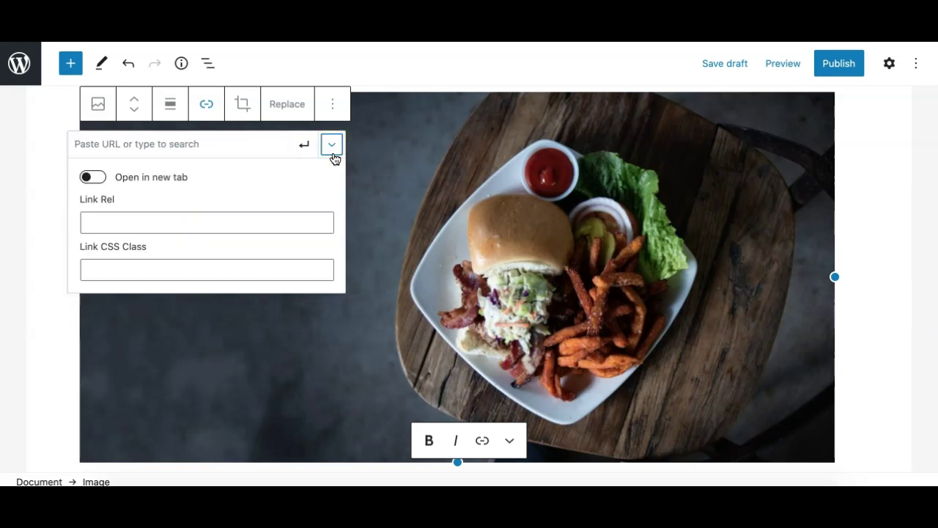
pyautogui.click(331, 147)
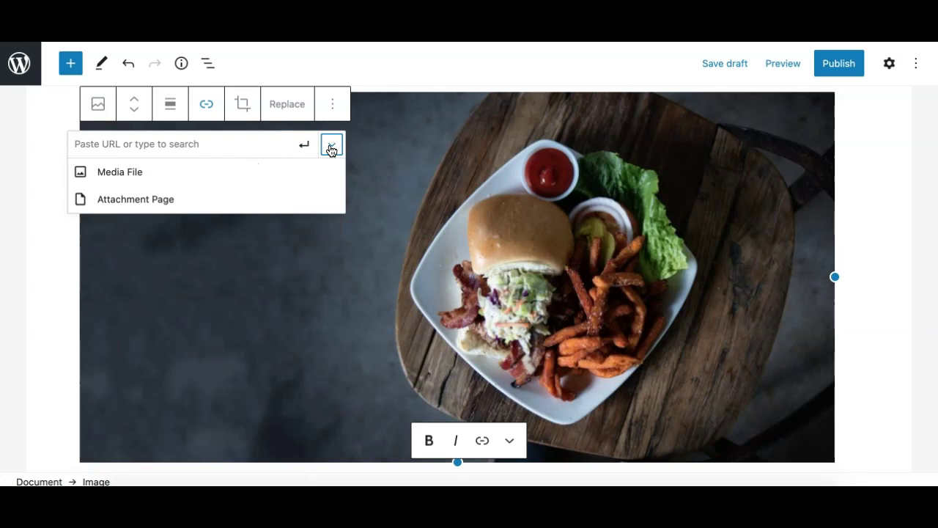
pyautogui.click(331, 149)
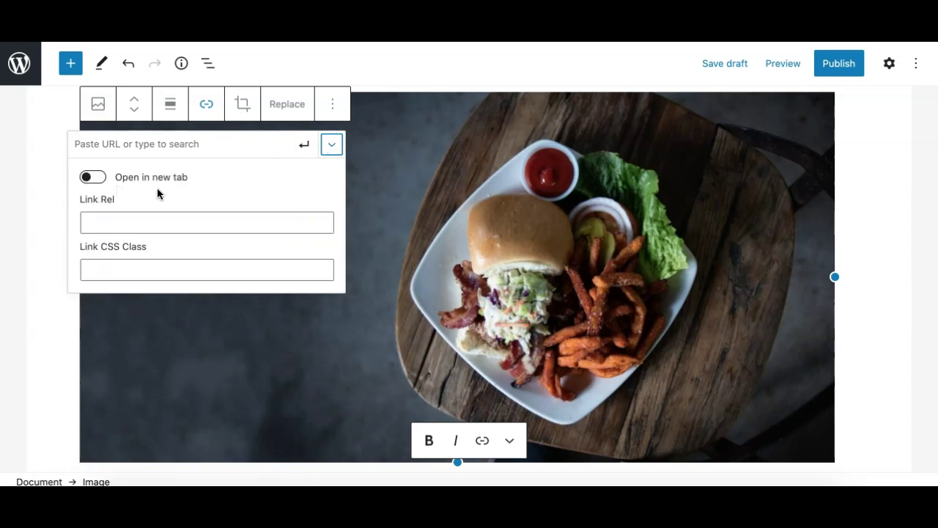
pyautogui.click(140, 221)
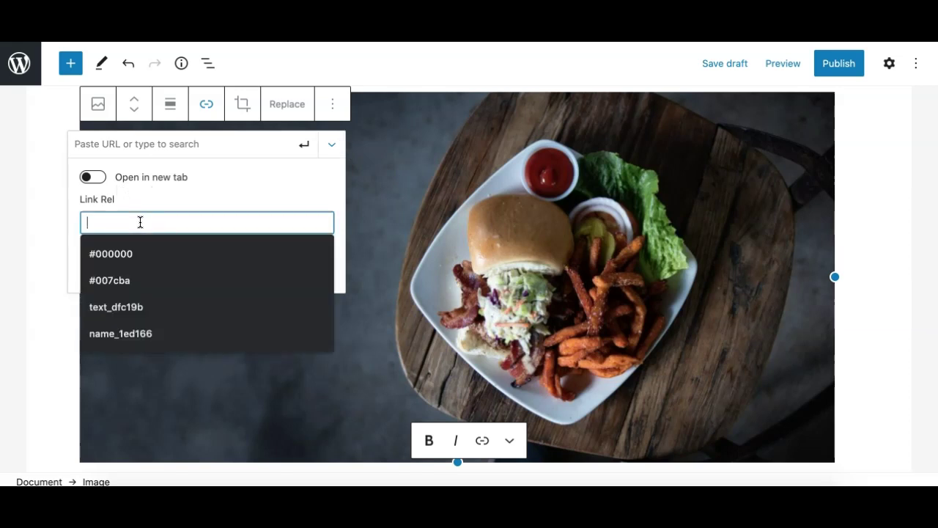
pyautogui.click(168, 194)
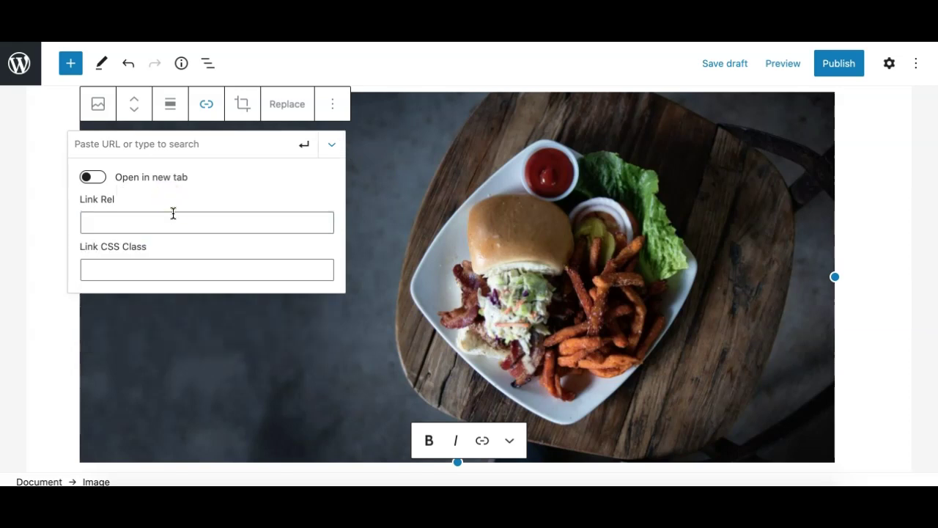
pyautogui.click(109, 221)
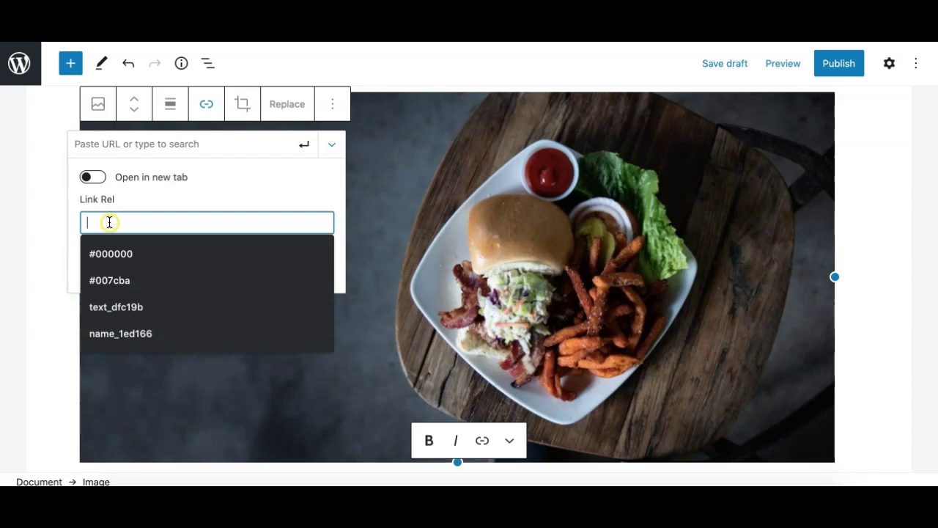
pyautogui.click(122, 209)
pyautogui.click(105, 263)
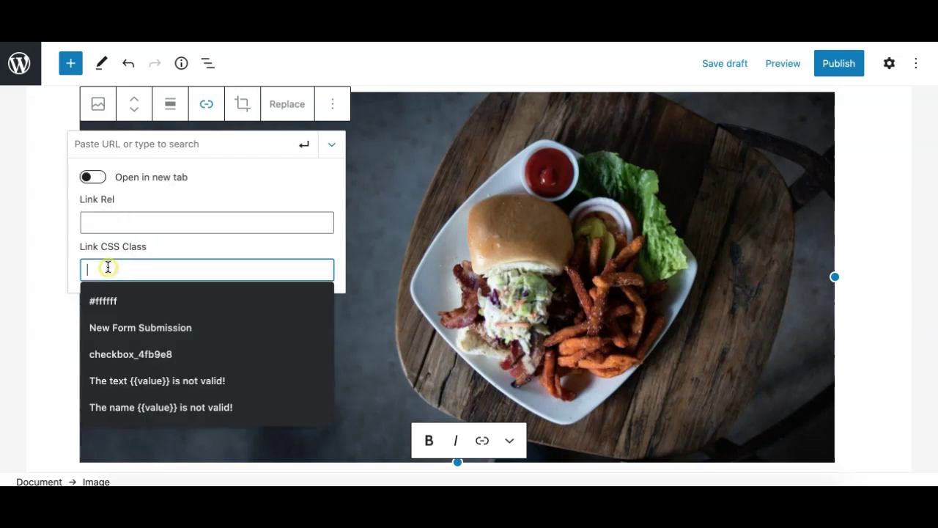
# Try the Open in new tab option for the image link, switch it back off and close the link settings
pyautogui.click(94, 179)
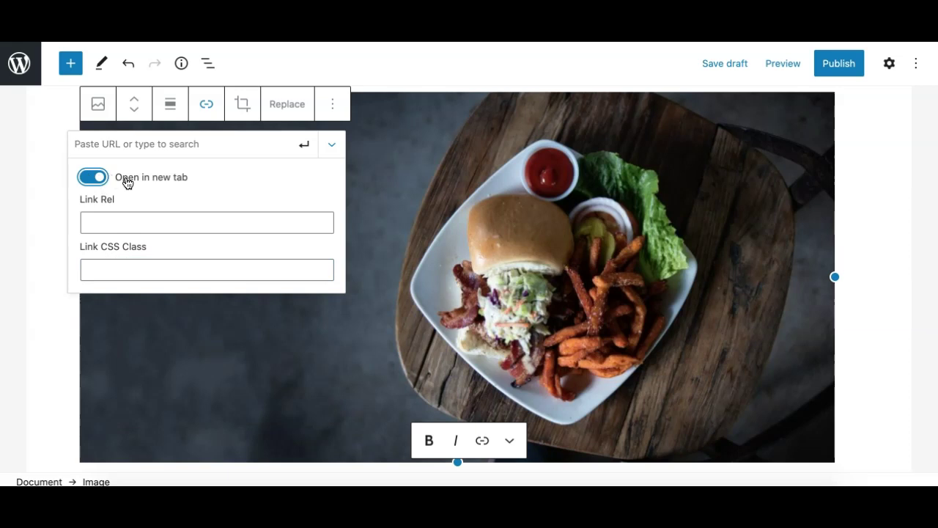
pyautogui.click(97, 178)
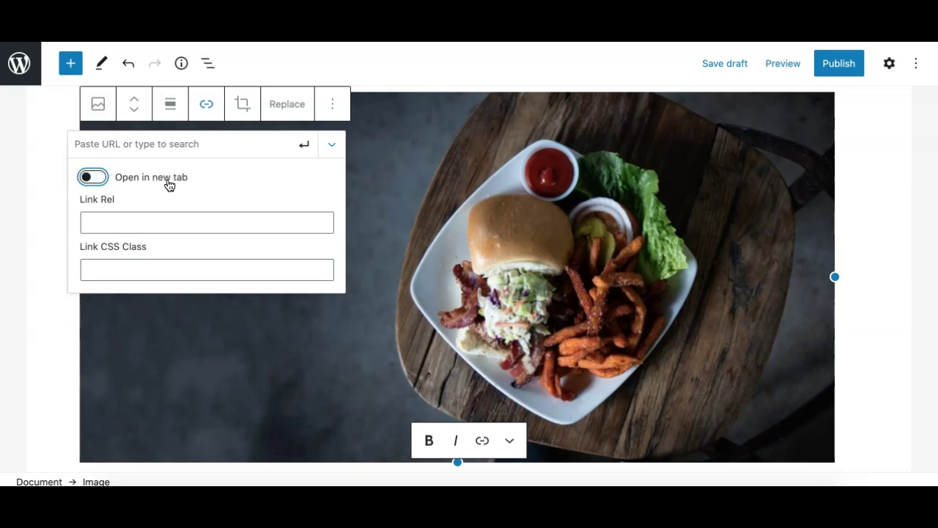
pyautogui.click(335, 150)
pyautogui.click(337, 151)
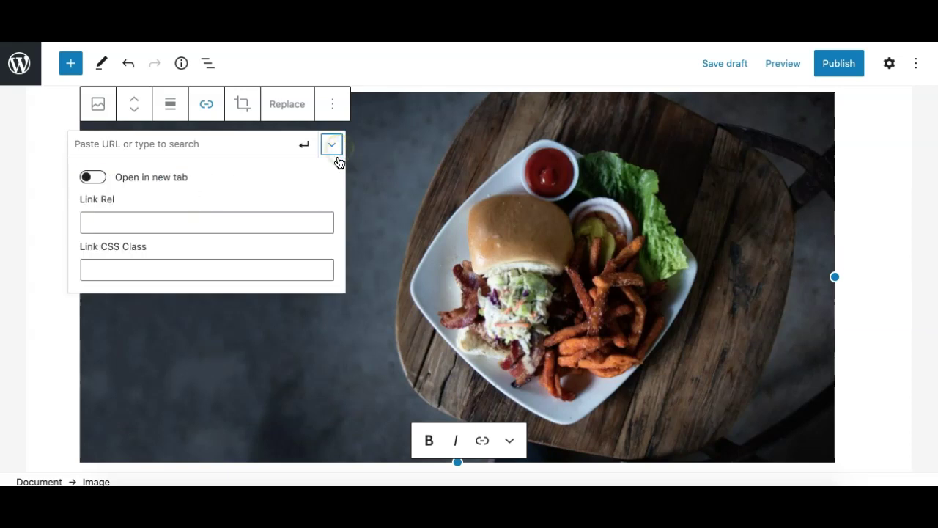
pyautogui.click(330, 149)
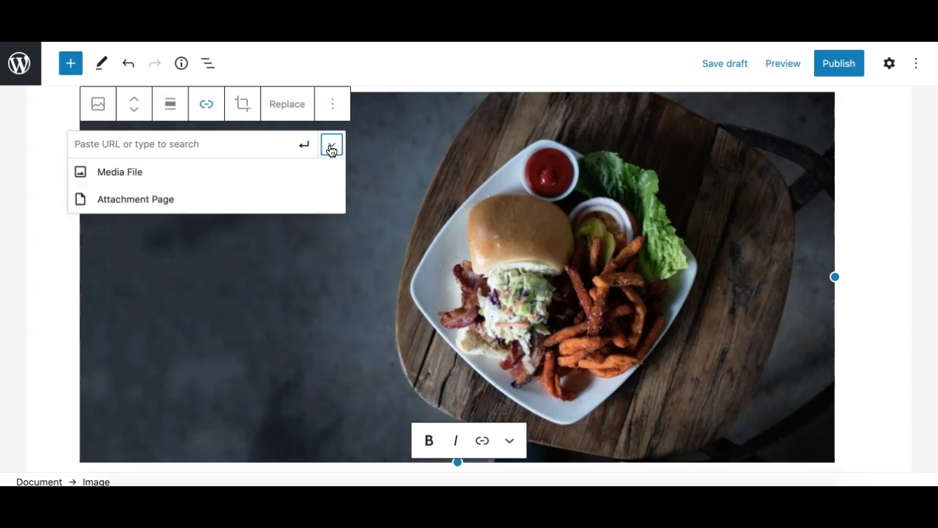
pyautogui.click(256, 296)
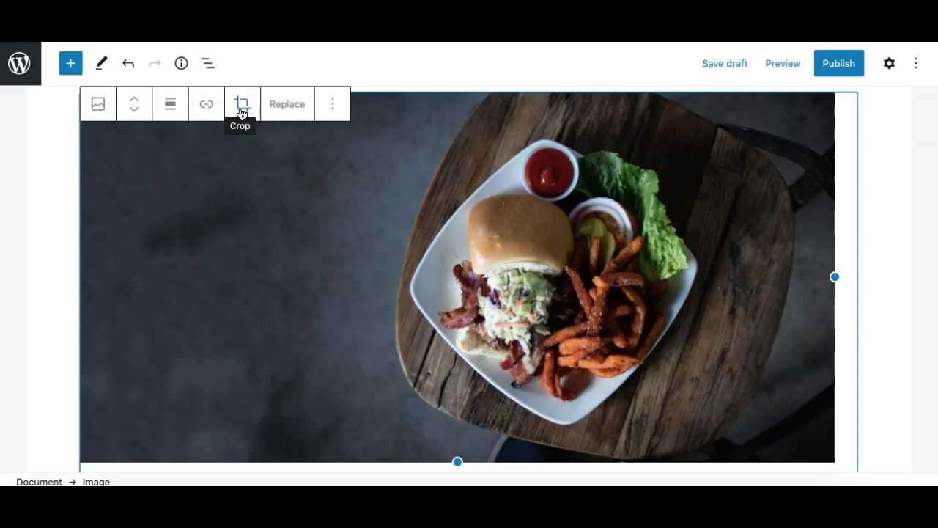
# Start cropping the burger and fries image, zooming it to 166 and repositioning it so the plate fills the frame
pyautogui.scroll(2, 242, 113)
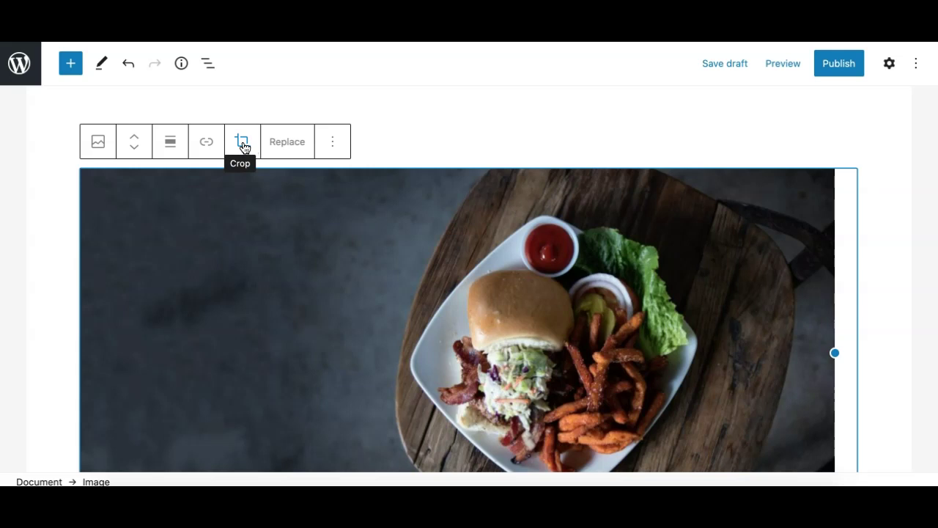
pyautogui.click(244, 143)
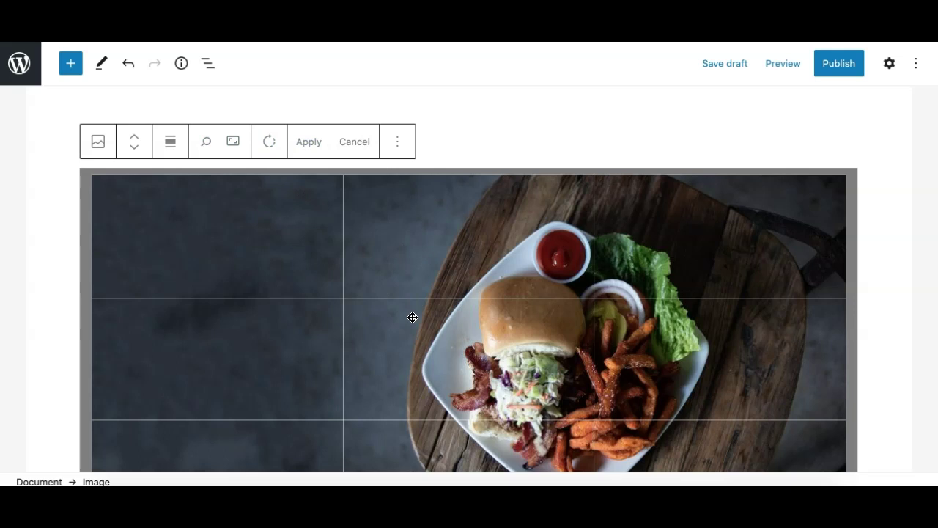
pyautogui.scroll(-5, 897, 225)
pyautogui.scroll(3, 897, 224)
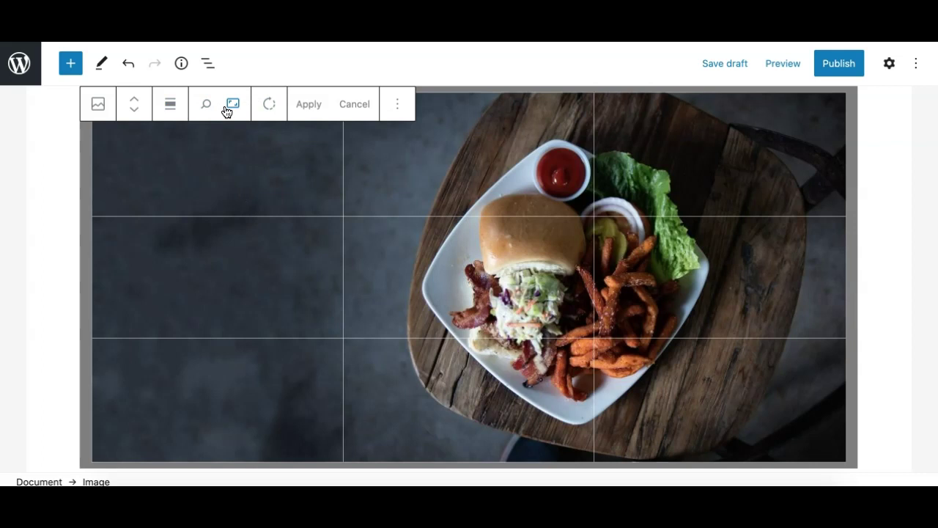
pyautogui.scroll(3, 233, 170)
pyautogui.scroll(-3, 233, 170)
pyautogui.click(206, 104)
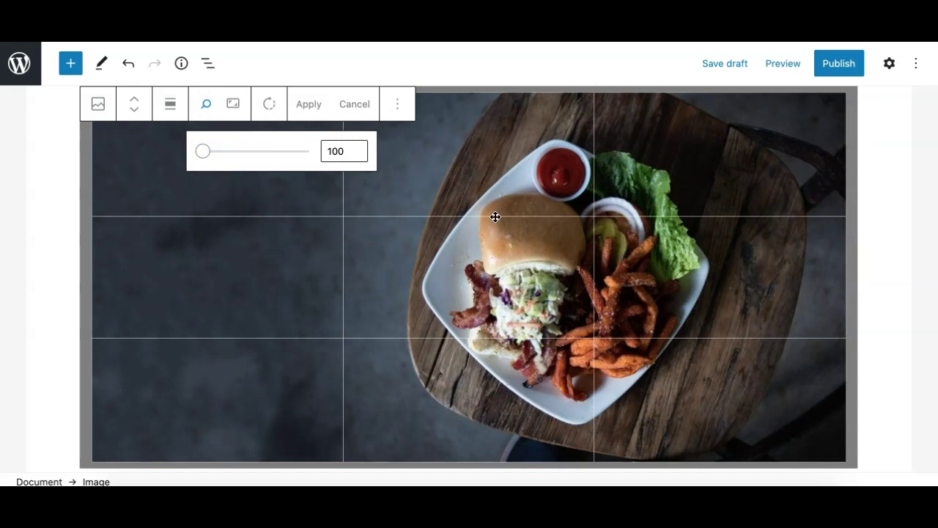
pyautogui.scroll(2, 419, 183)
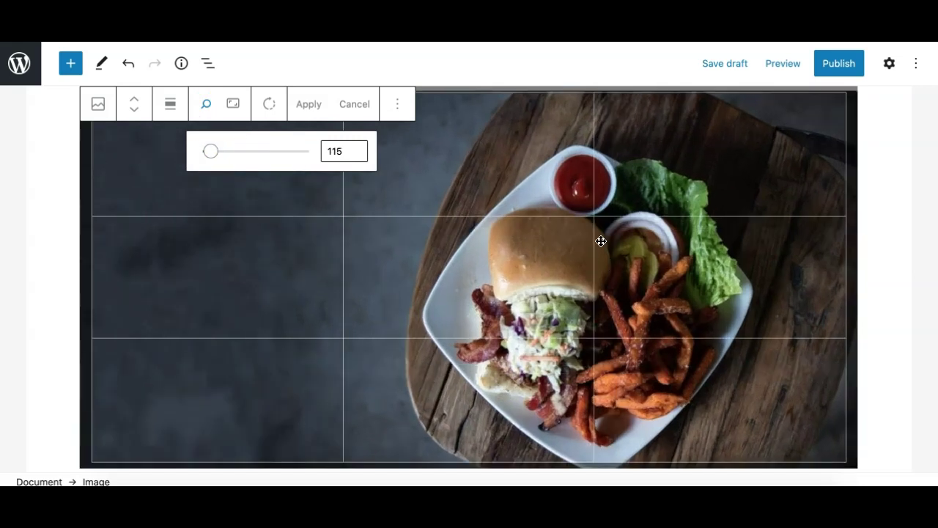
pyautogui.scroll(6, 600, 242)
pyautogui.moveTo(581, 305); pyautogui.dragTo(503, 217)
pyautogui.moveTo(473, 248); pyautogui.dragTo(438, 235)
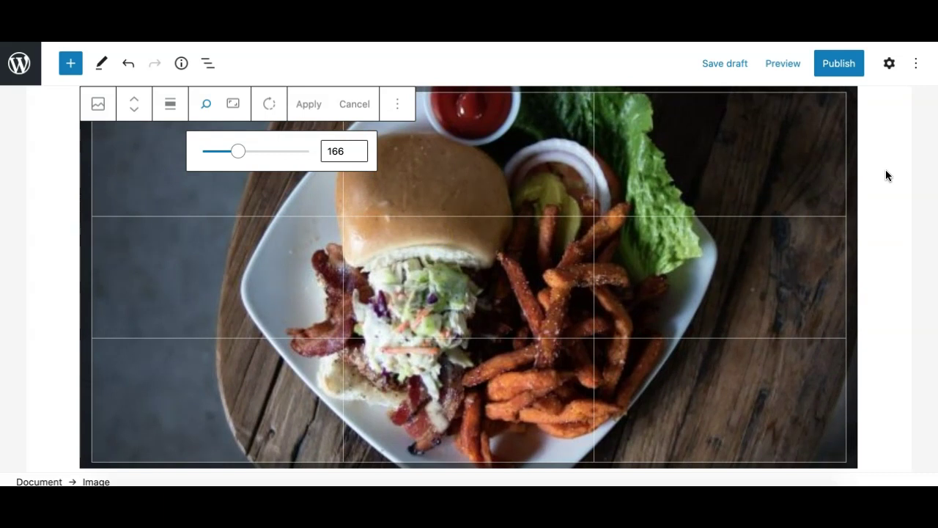
# Set the crop zoom to 195, reposition the image around the burger and fries, and apply the crop
pyautogui.press('super+minus')
pyautogui.press('super+minus')
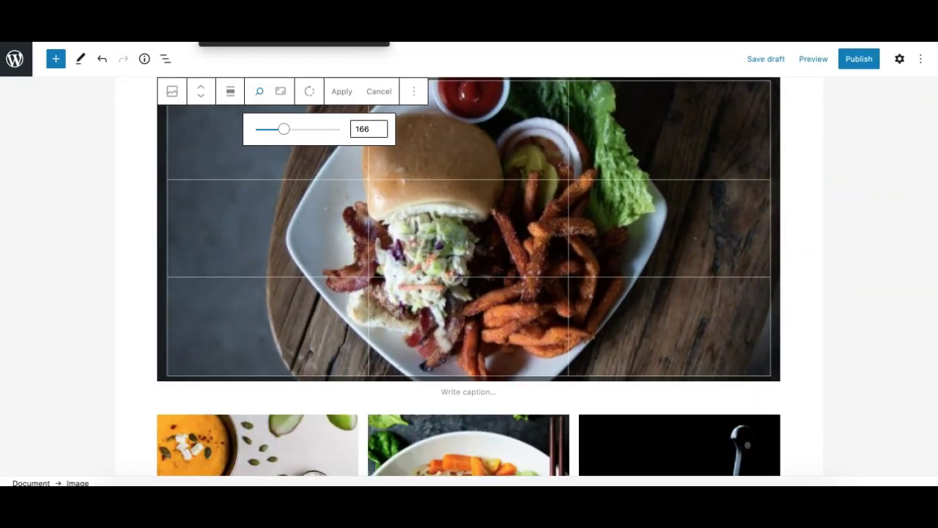
pyautogui.scroll(2, 860, 181)
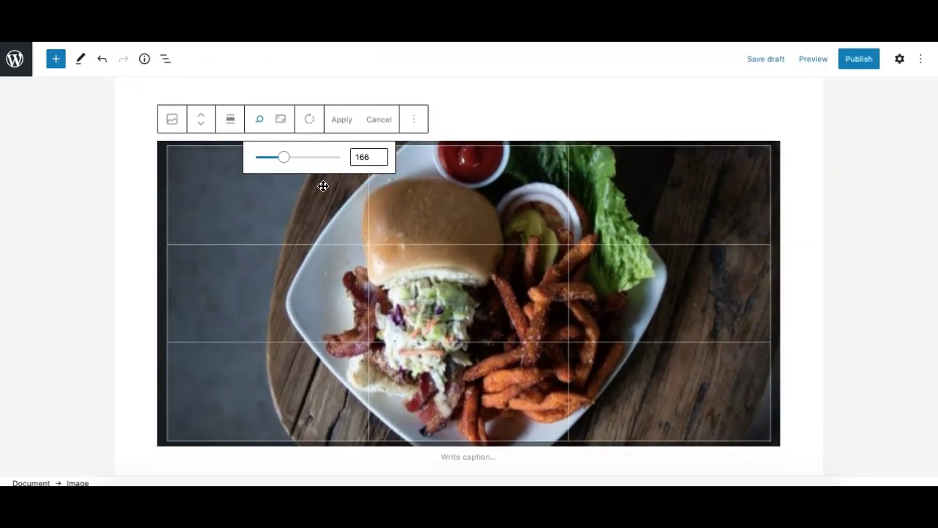
pyautogui.moveTo(285, 157); pyautogui.dragTo(296, 157)
pyautogui.moveTo(530, 258); pyautogui.dragTo(488, 285)
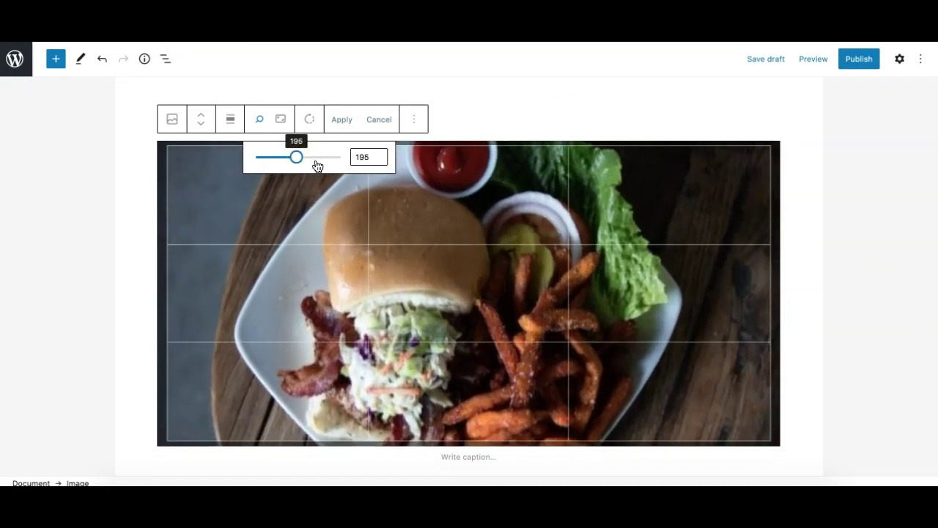
pyautogui.click(337, 122)
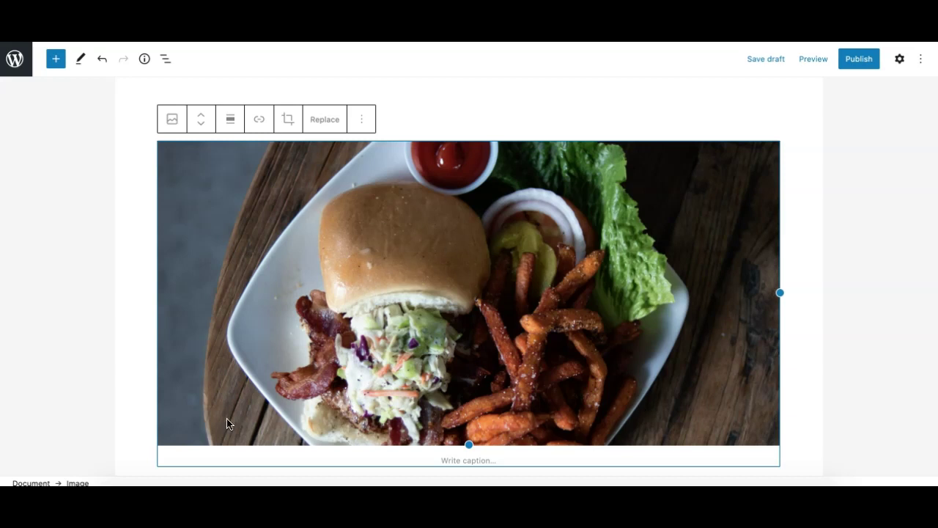
# Compare the cropped image's attachment details with the uncropped original in the media library and close it without replacing anything
pyautogui.click(326, 121)
pyautogui.click(367, 162)
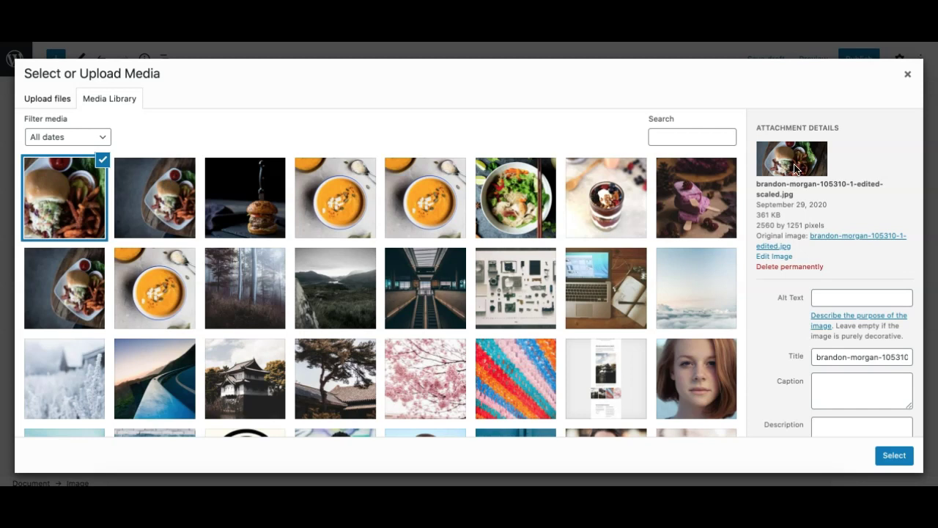
pyautogui.click(161, 208)
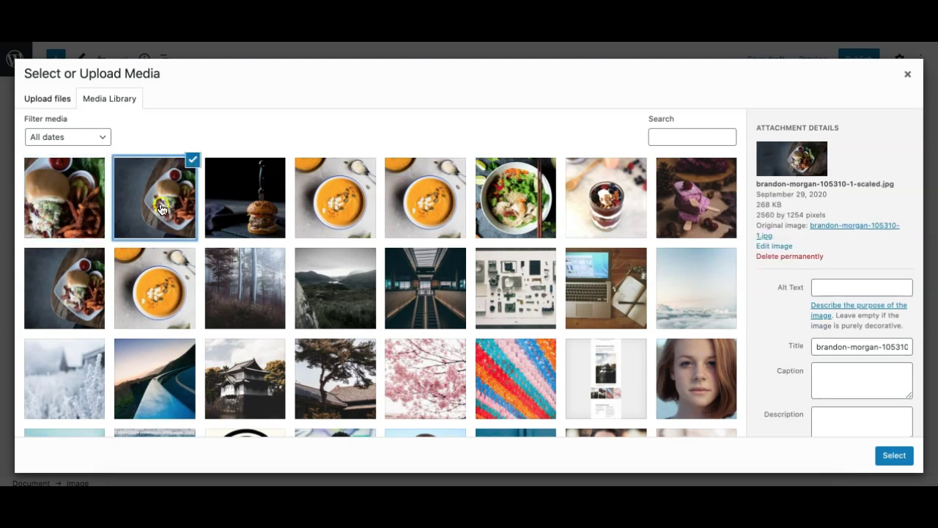
pyautogui.click(84, 207)
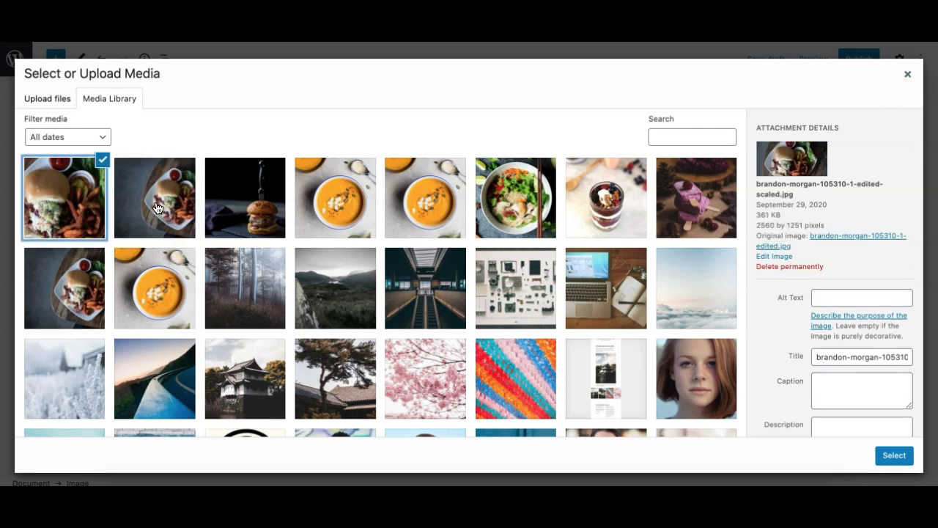
pyautogui.click(907, 74)
pyautogui.click(277, 293)
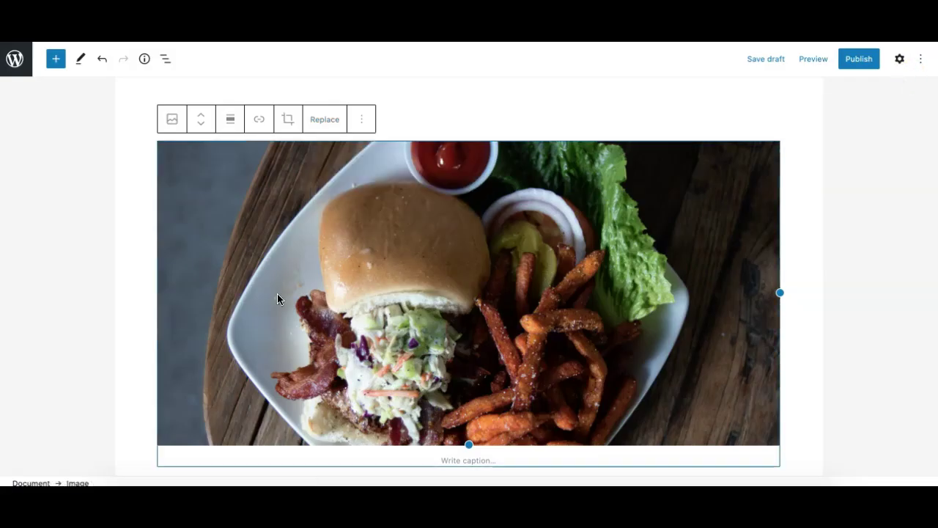
# Replace the cropped image with the uncropped original burger and fries photo from the media library
pyautogui.click(319, 122)
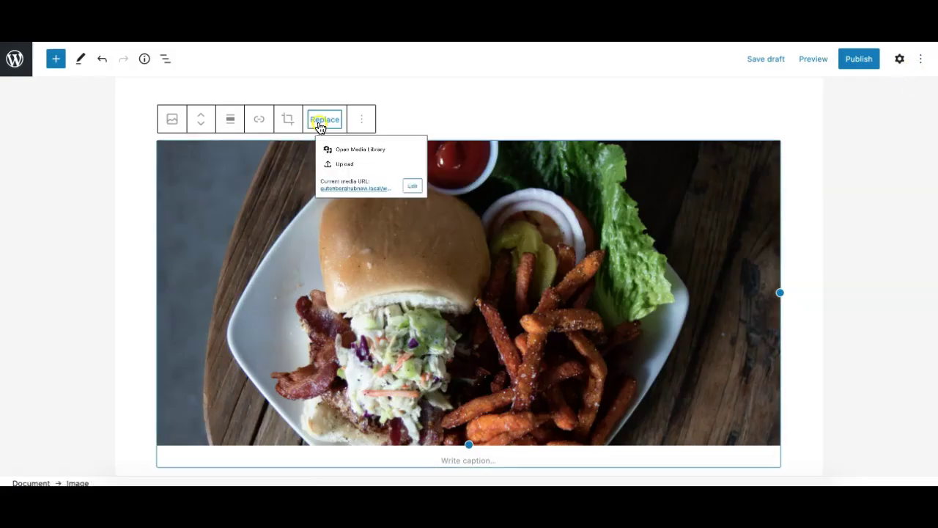
pyautogui.click(344, 161)
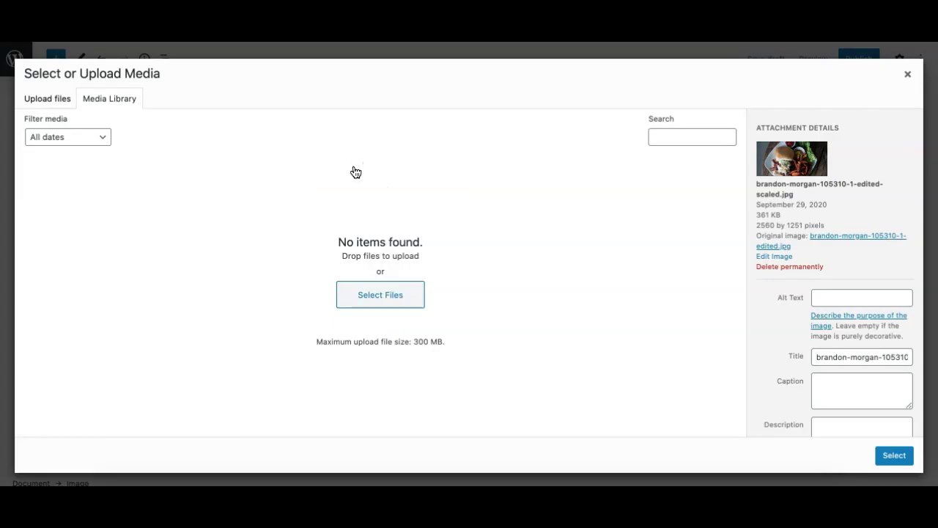
pyautogui.click(896, 456)
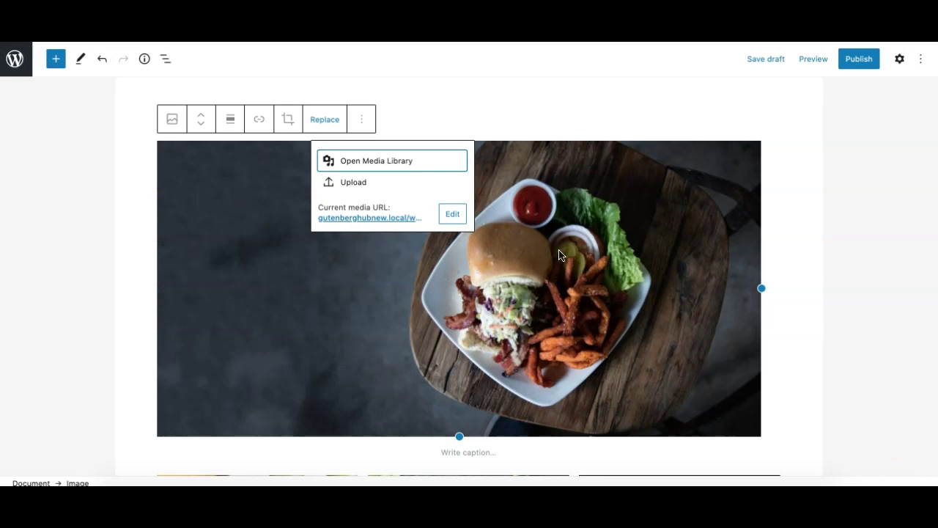
pyautogui.click(485, 283)
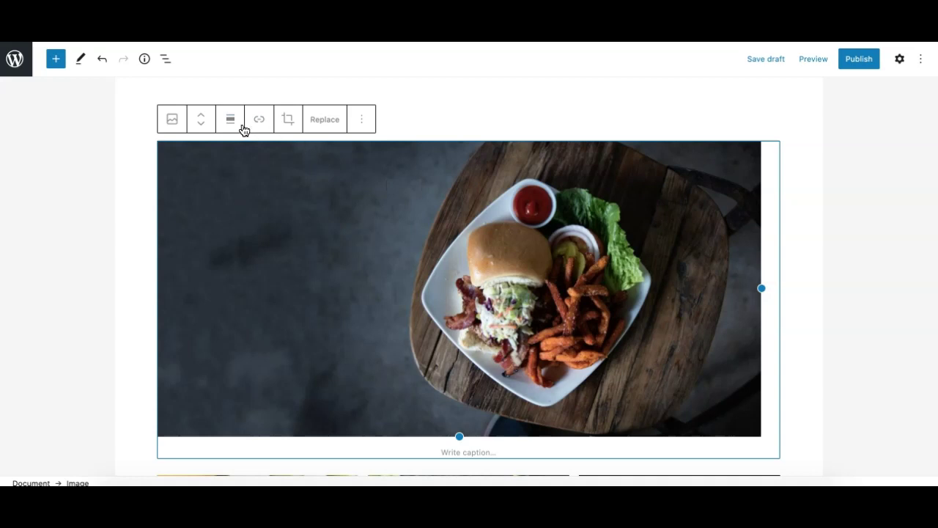
# Start cropping the burger and fries image and set the crop aspect ratio to Square
pyautogui.click(288, 122)
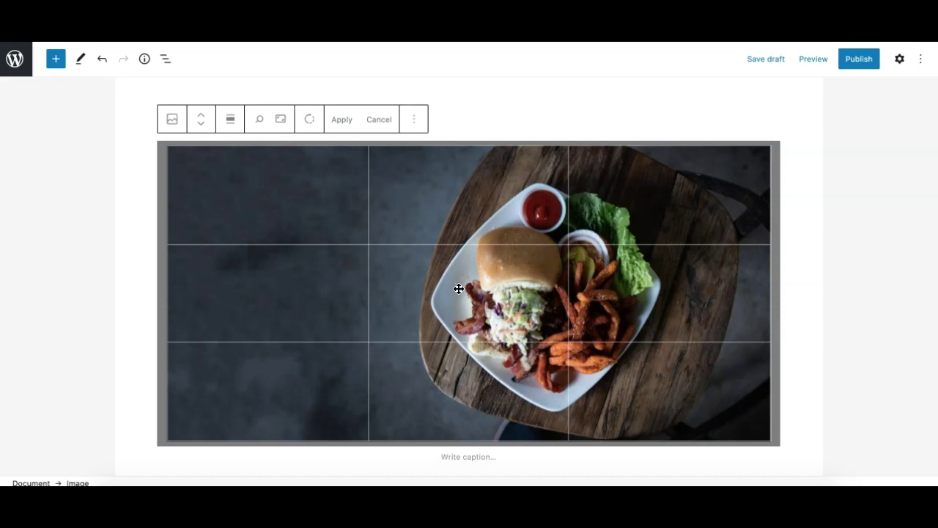
pyautogui.click(279, 122)
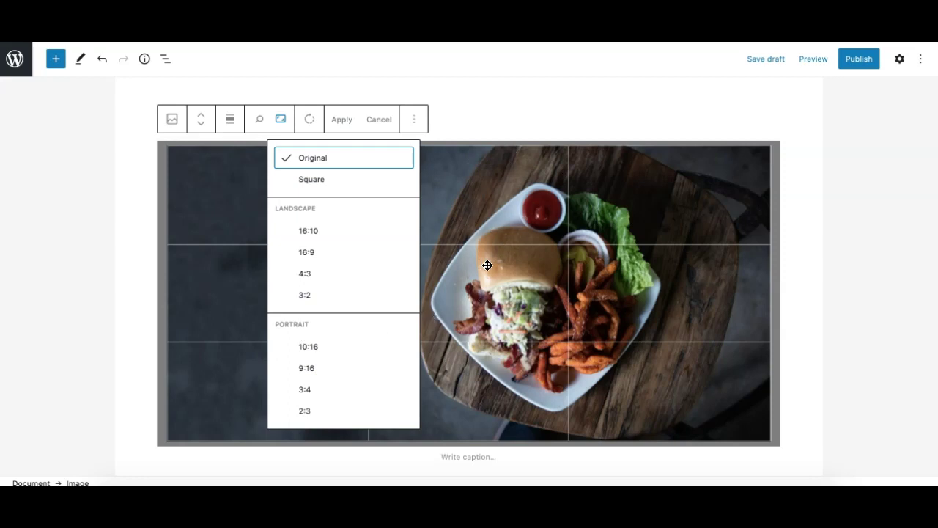
pyautogui.click(315, 181)
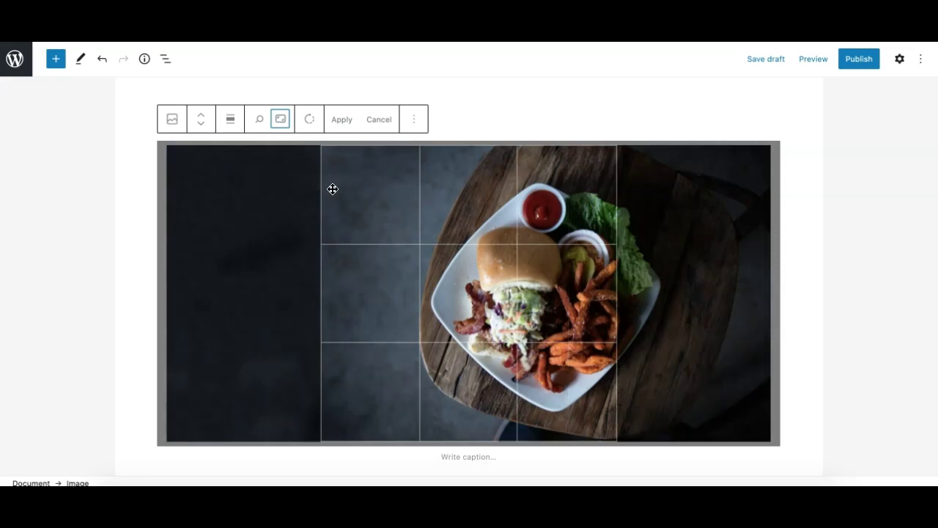
# Try the landscape 16:10 and 16:9 and the portrait 10:16 and 9:16 crop aspect ratios on the burger and fries image
pyautogui.click(279, 122)
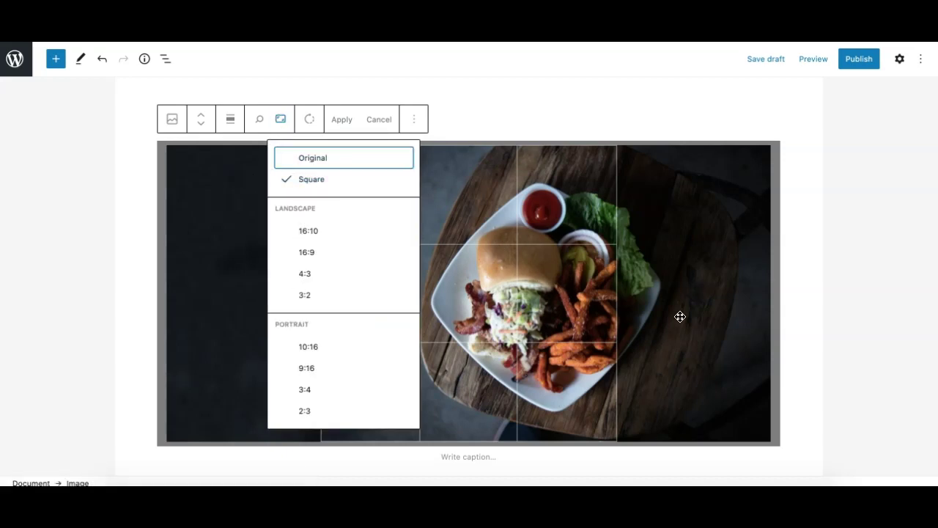
pyautogui.click(312, 232)
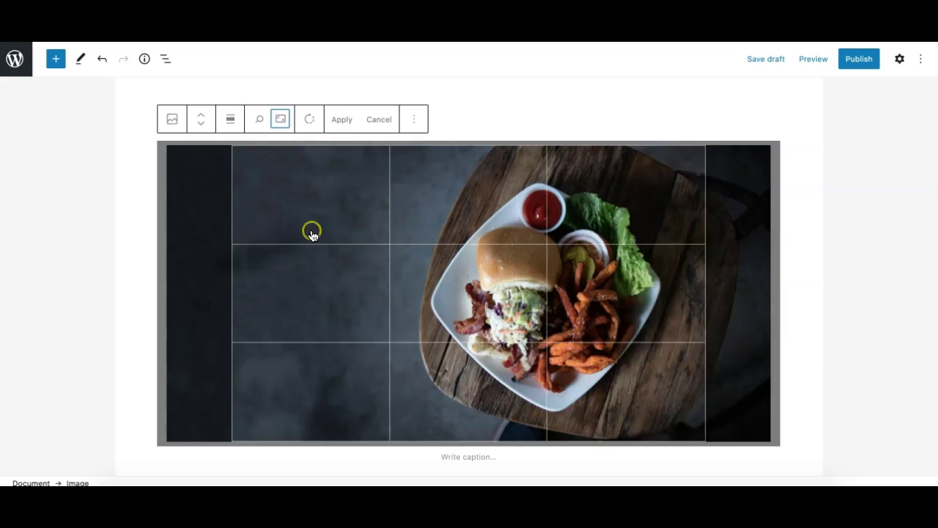
pyautogui.click(280, 122)
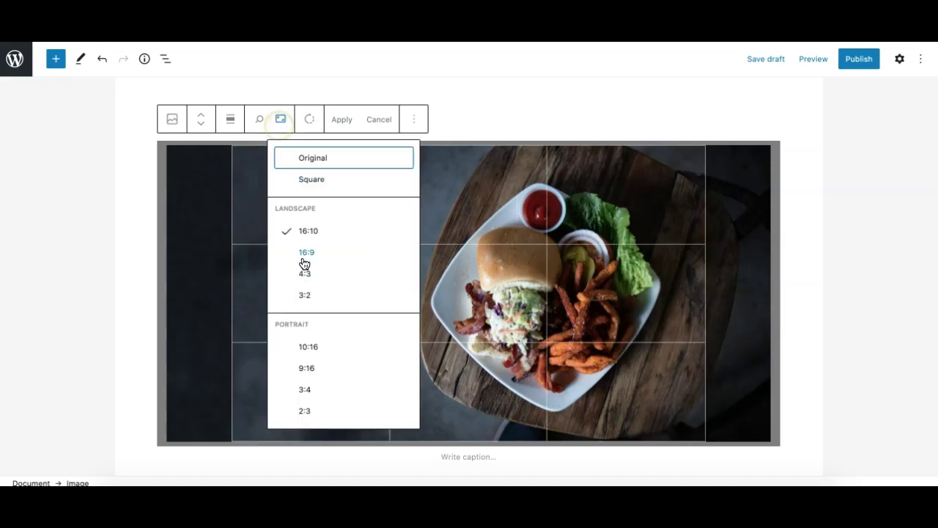
pyautogui.click(305, 253)
pyautogui.click(280, 120)
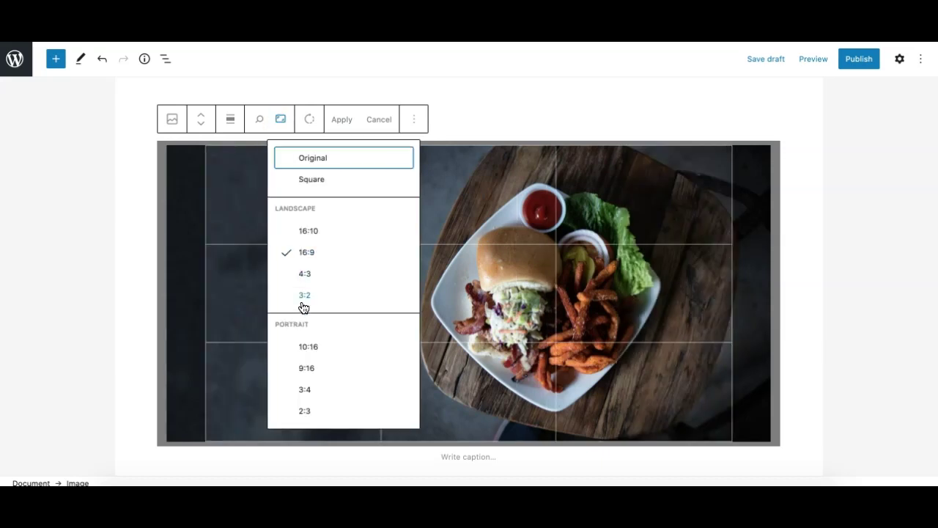
pyautogui.click(308, 345)
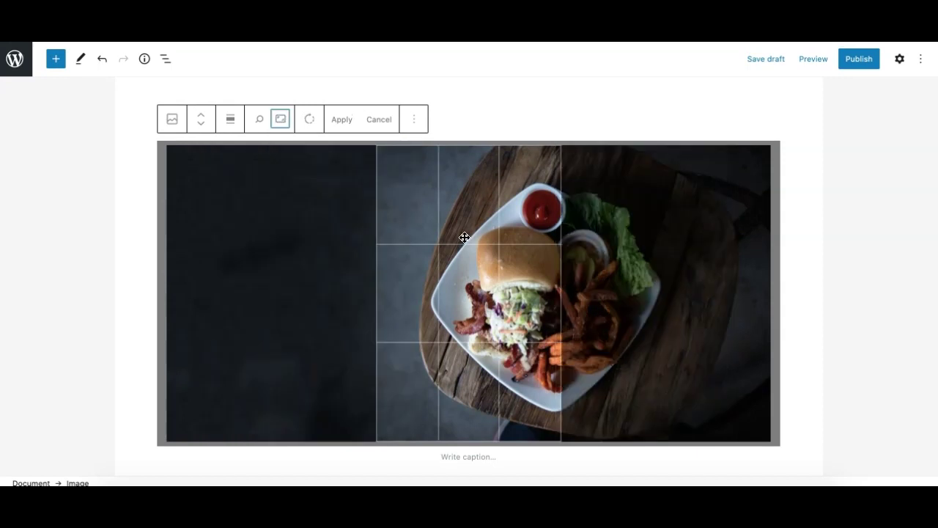
pyautogui.click(281, 119)
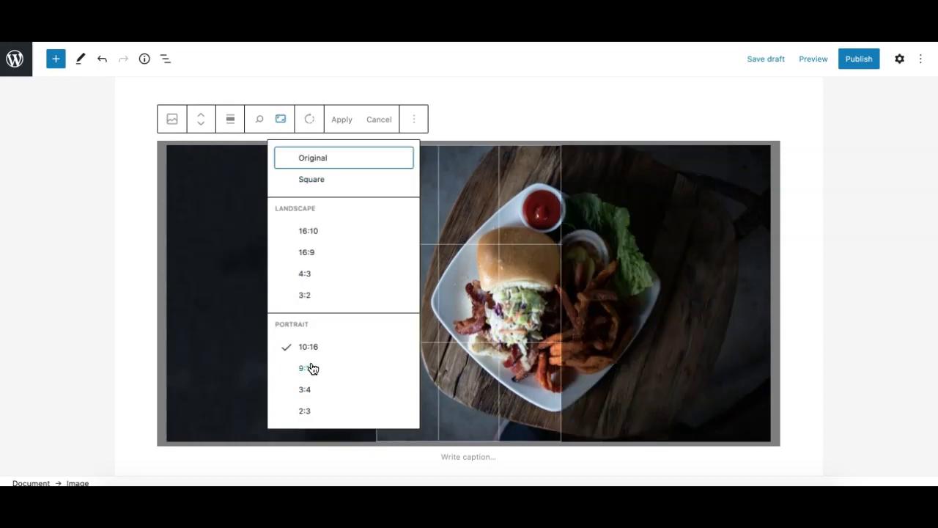
pyautogui.click(311, 368)
# Set the crop aspect ratio to Square, reposition the image so the whole plate sits inside the frame, and apply the crop
pyautogui.click(281, 119)
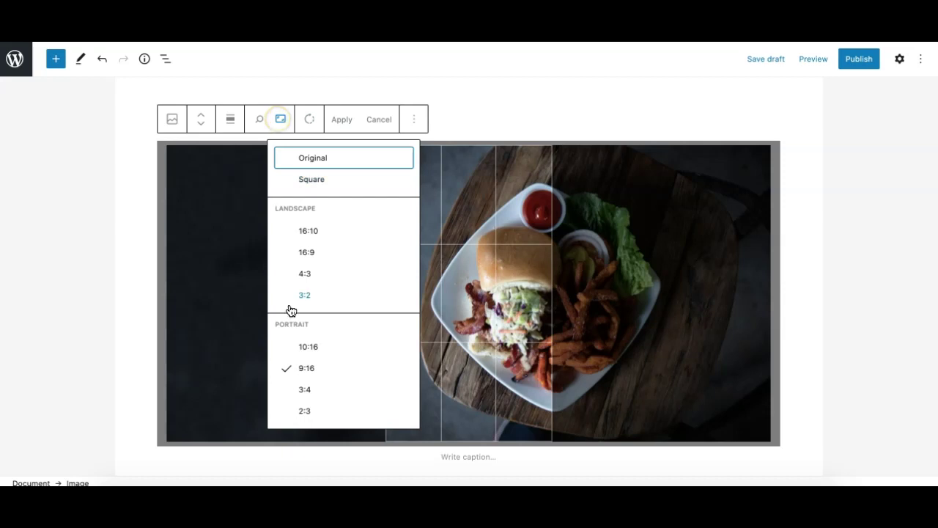
pyautogui.click(303, 183)
pyautogui.moveTo(469, 295); pyautogui.dragTo(344, 289)
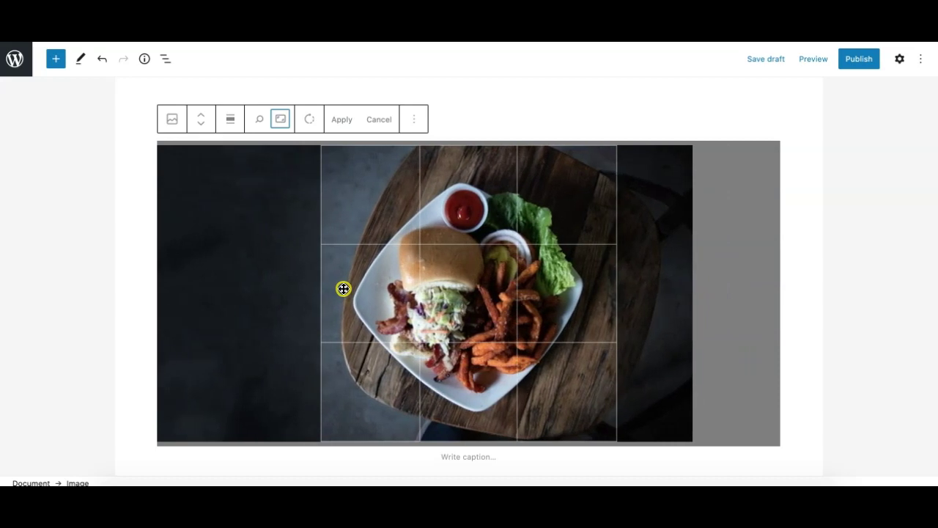
pyautogui.click(347, 128)
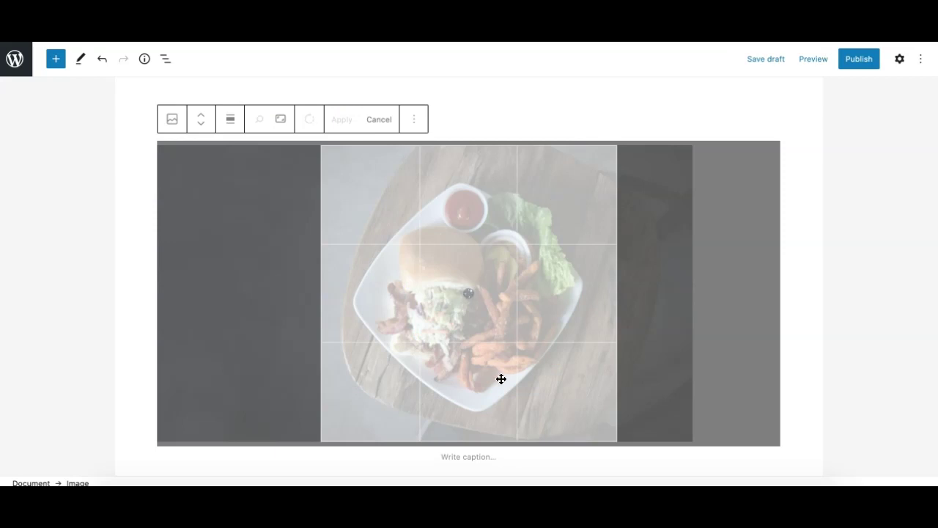
# Examine the square-cropped burger and fries image in full at a reduced browser zoom, and restore the page zoom
pyautogui.scroll(-6, 431, 302)
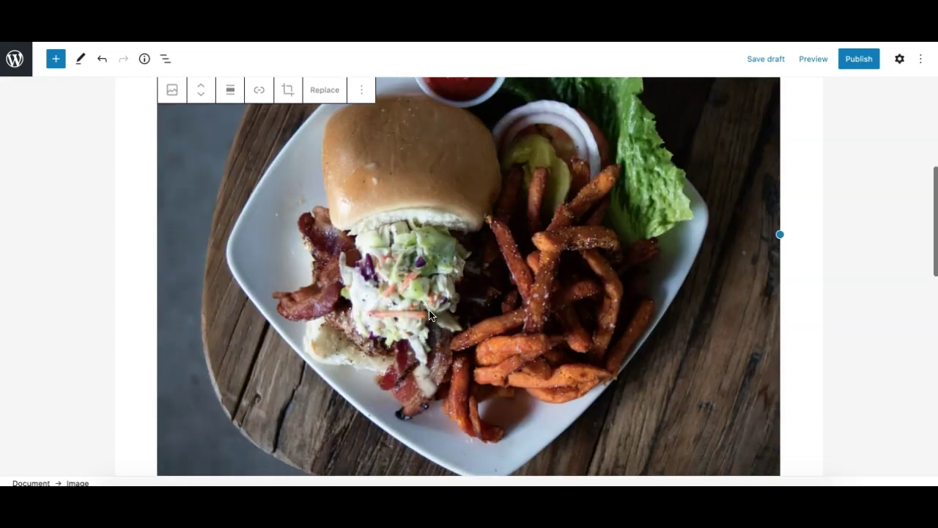
pyautogui.scroll(1, 429, 315)
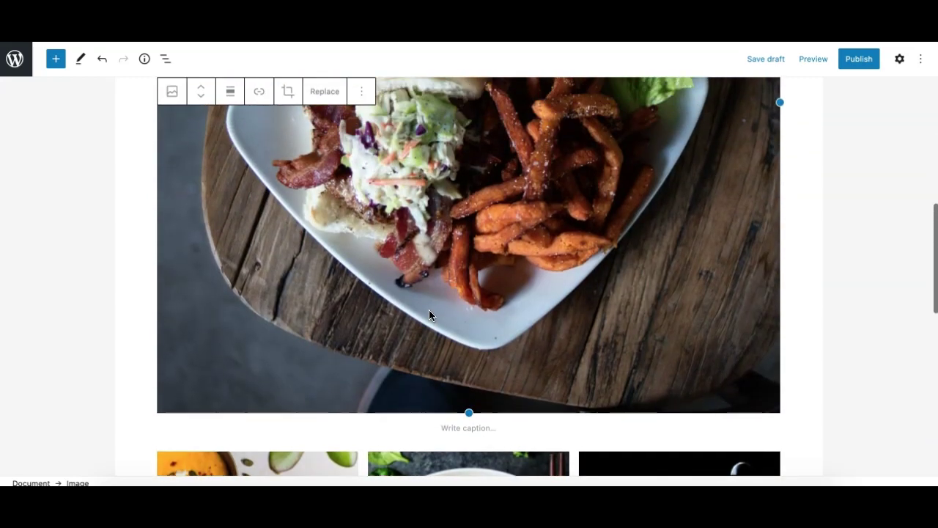
pyautogui.press('super+minus')
pyautogui.press('super+minus')
pyautogui.press('super+minus')
pyautogui.press('super+minus')
pyautogui.scroll(3, 525, 242)
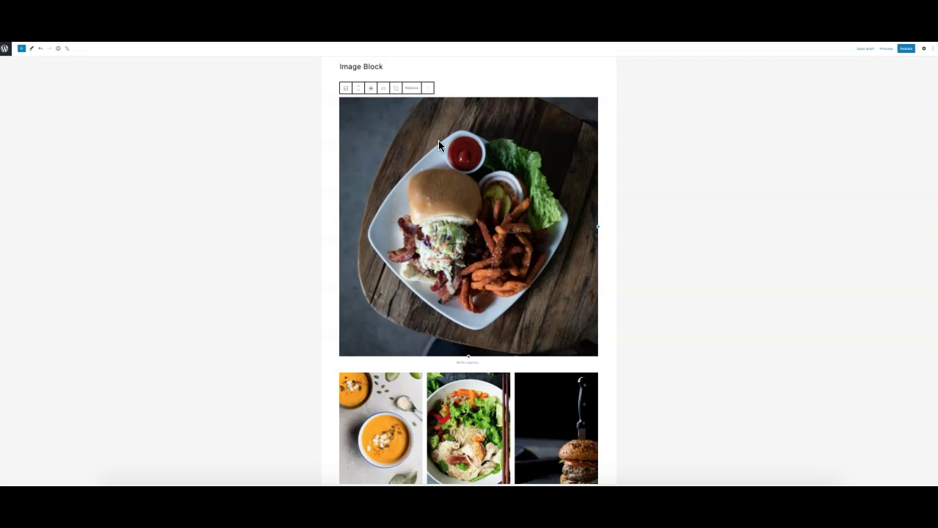
pyautogui.hotkey('ctrl', '0')
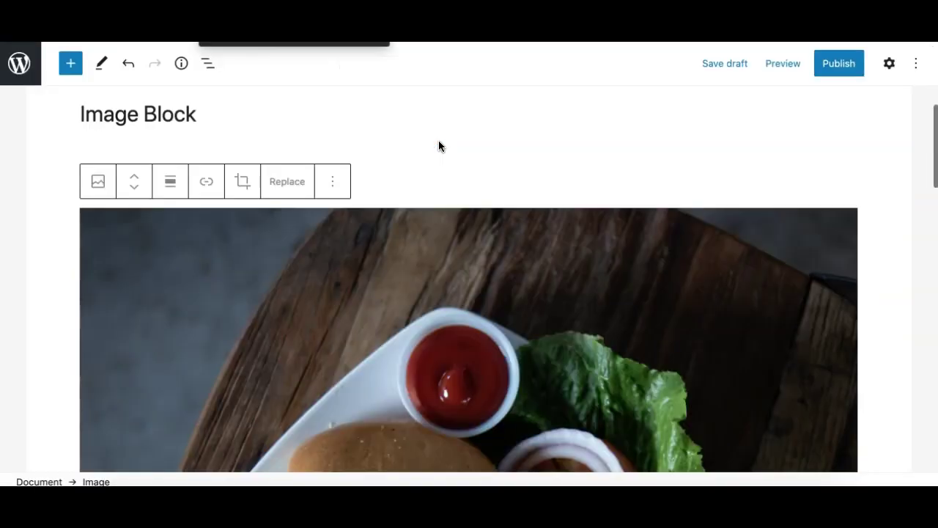
pyautogui.scroll(-3, 464, 300)
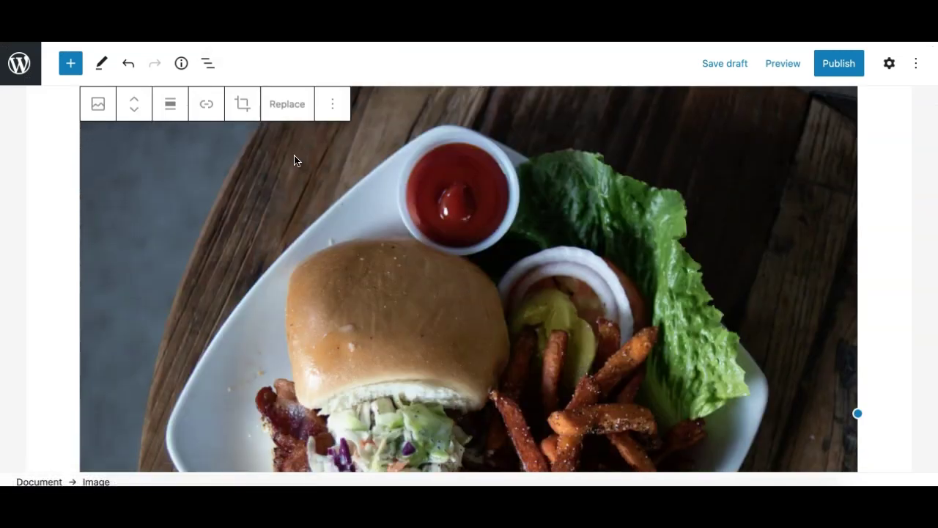
pyautogui.scroll(-2, 253, 201)
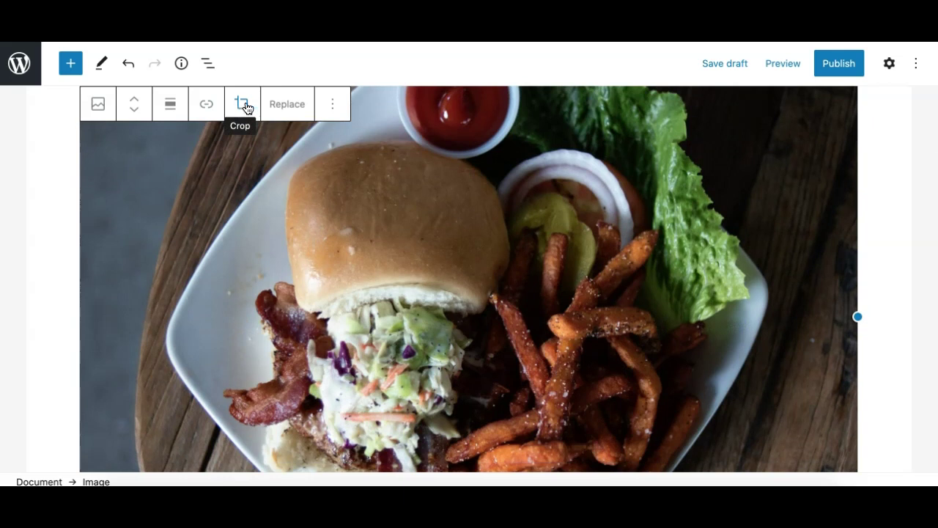
# Replace the square crop with the original brandon-morgan-105310-1-scaled.jpg from the media library
pyautogui.click(244, 107)
pyautogui.click(286, 110)
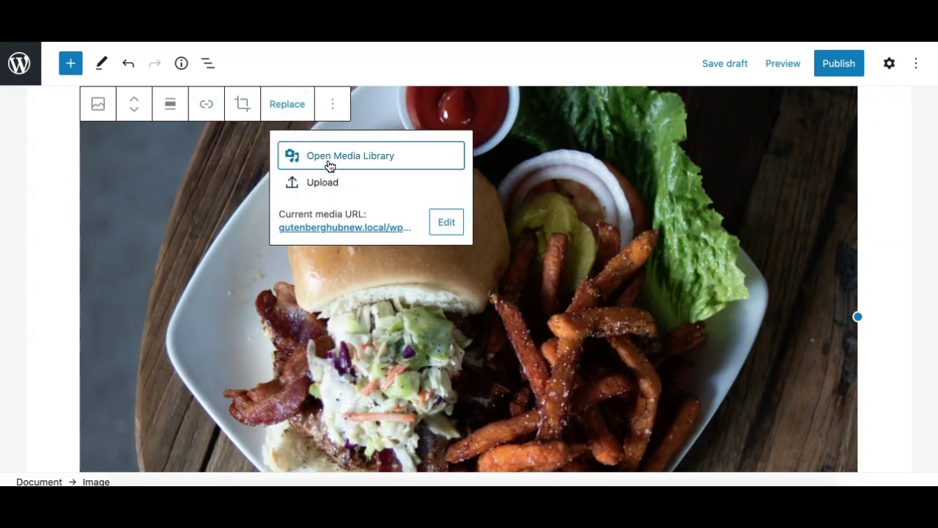
pyautogui.click(373, 160)
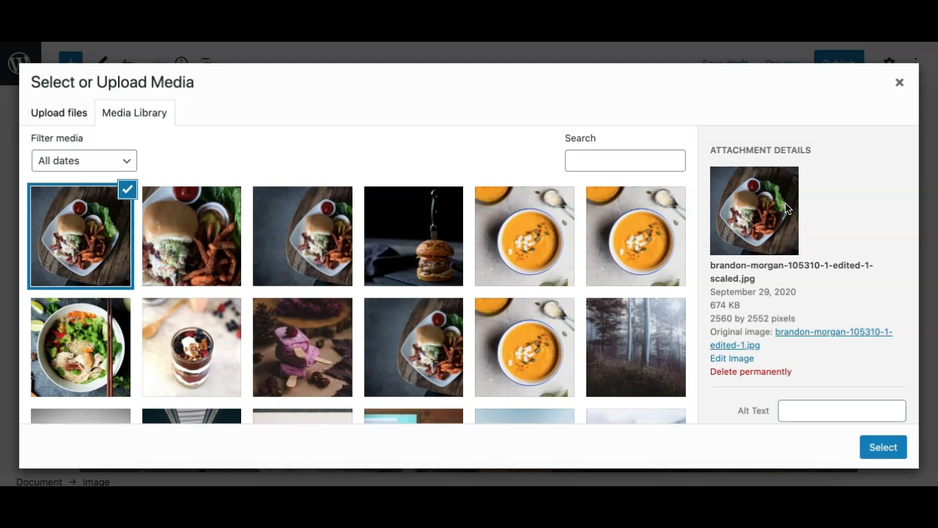
pyautogui.click(304, 246)
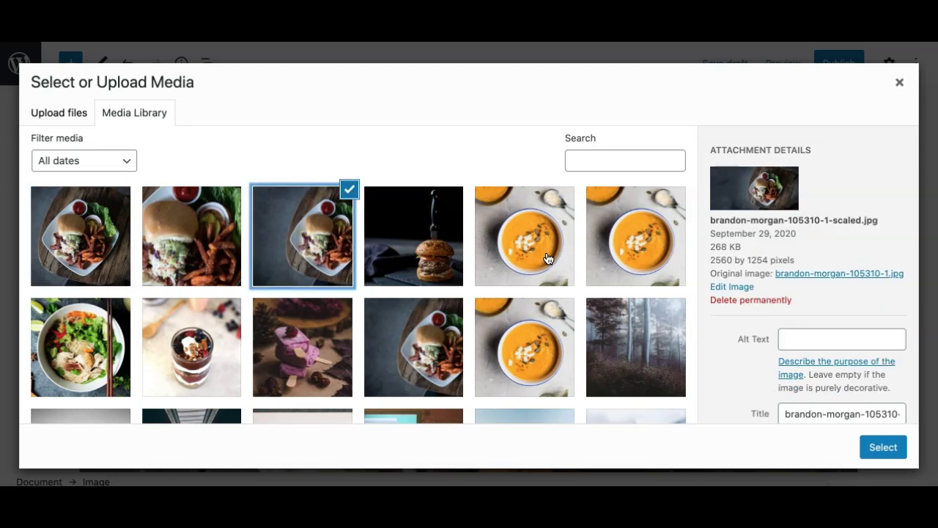
pyautogui.click(872, 447)
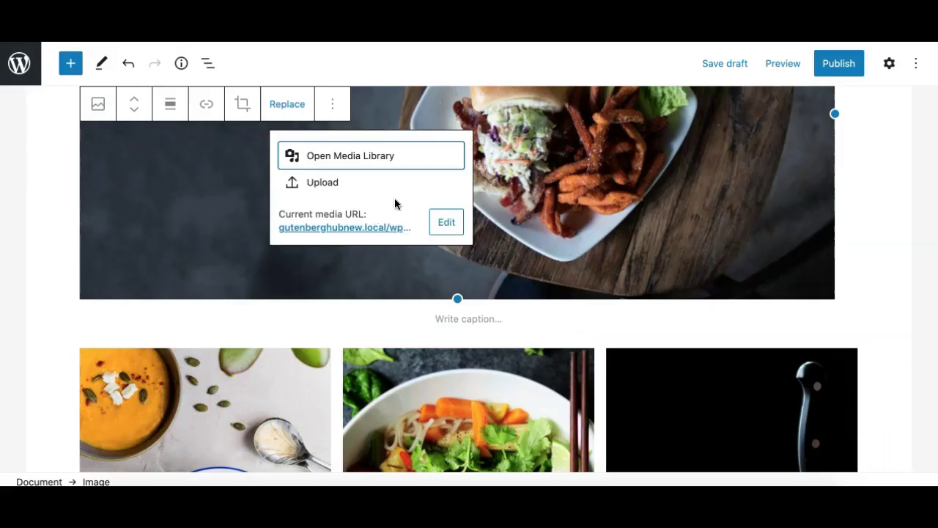
# Try enlarging the original burger and fries photo in the crop view, check the aspect ratio options, and leave without applying
pyautogui.click(239, 104)
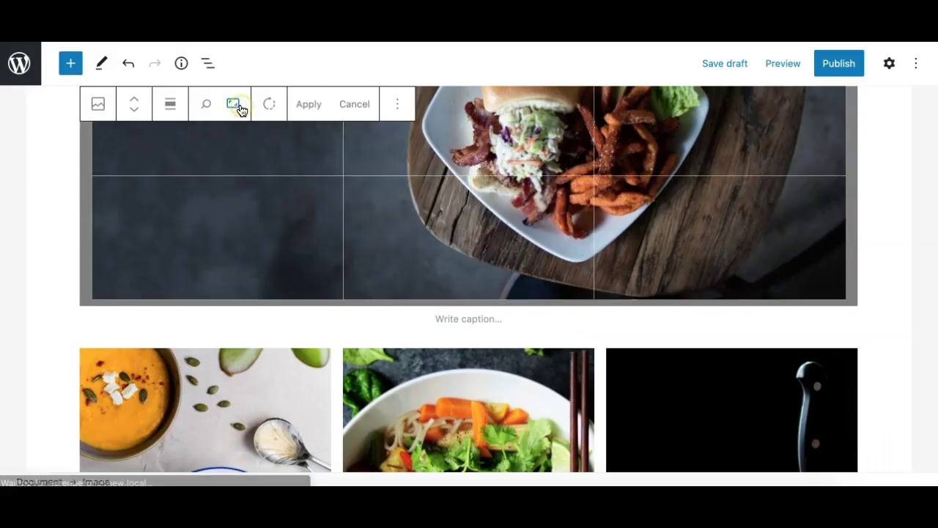
pyautogui.scroll(3, 306, 173)
pyautogui.scroll(-2, 306, 174)
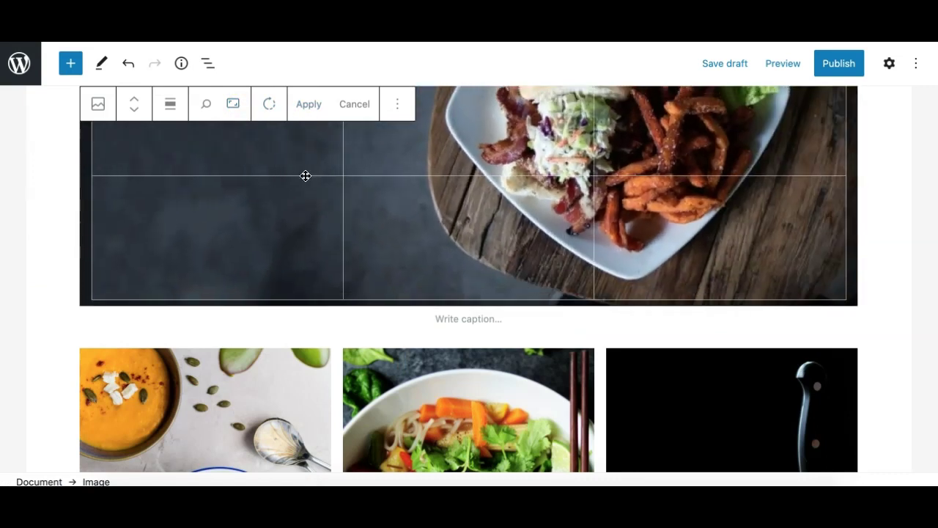
pyautogui.scroll(3, 252, 142)
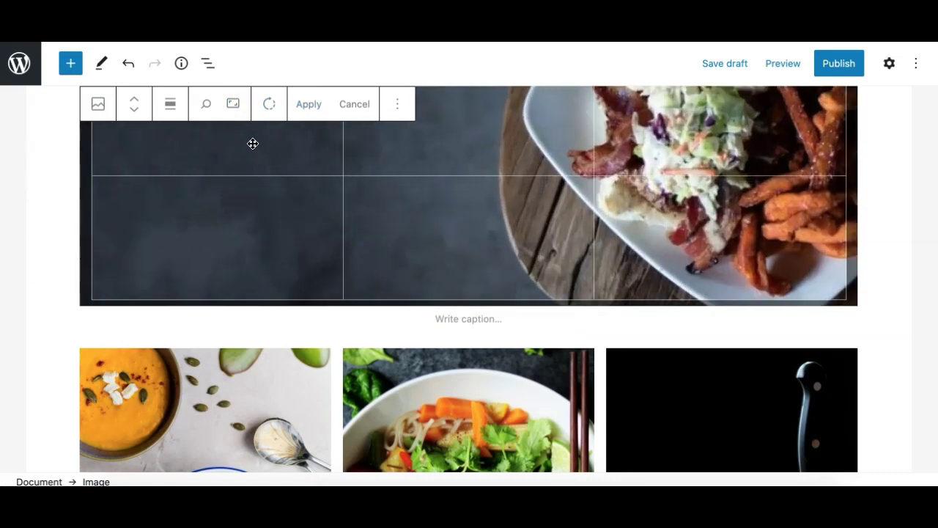
pyautogui.click(234, 104)
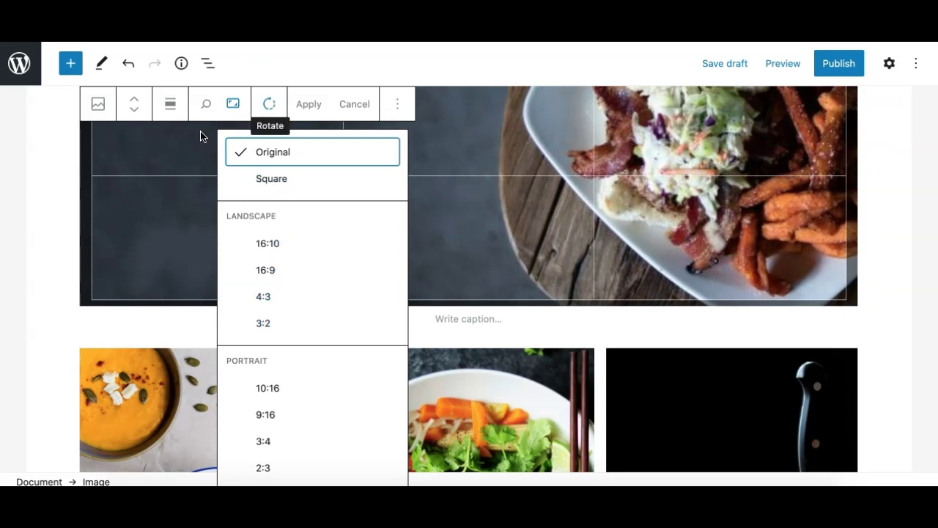
pyautogui.click(30, 178)
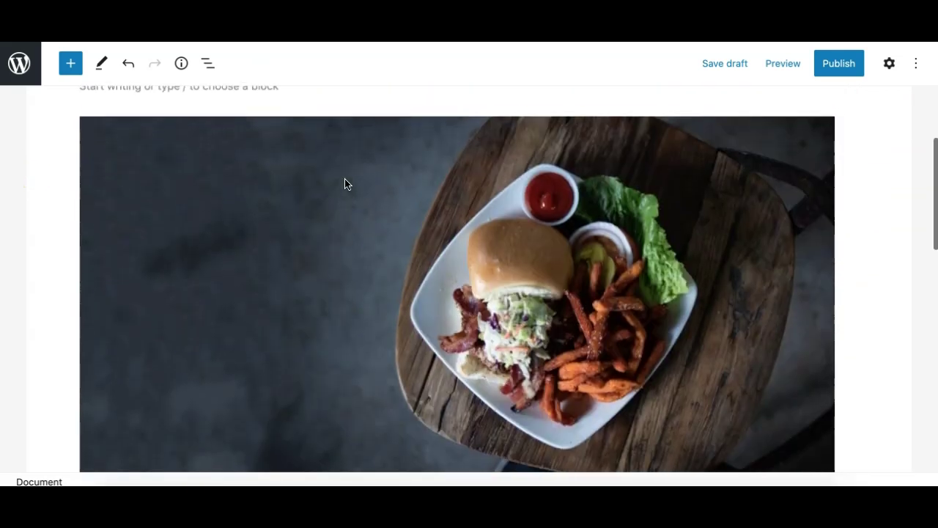
# Try rotating the burger and fries photo upside down and enlarging it in the crop view, and leave without applying
pyautogui.click(345, 181)
pyautogui.click(242, 105)
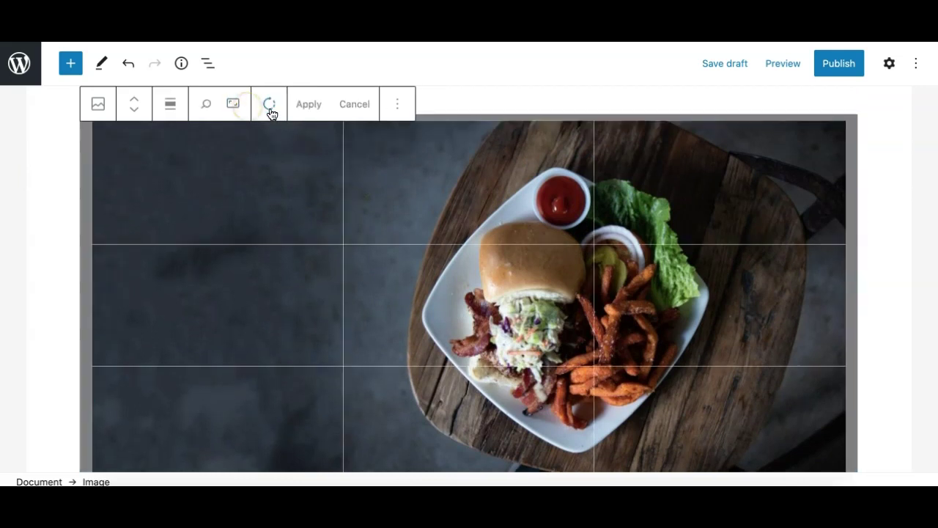
pyautogui.click(269, 107)
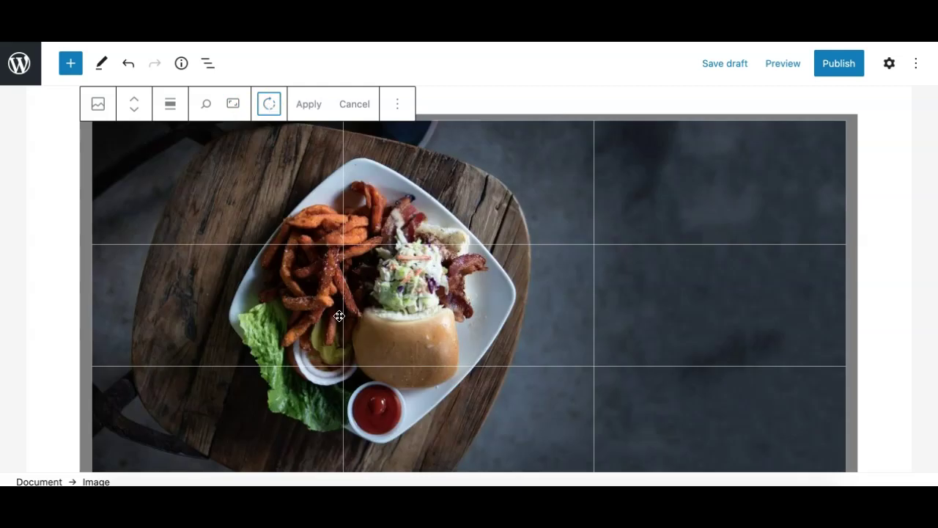
pyautogui.scroll(5, 341, 274)
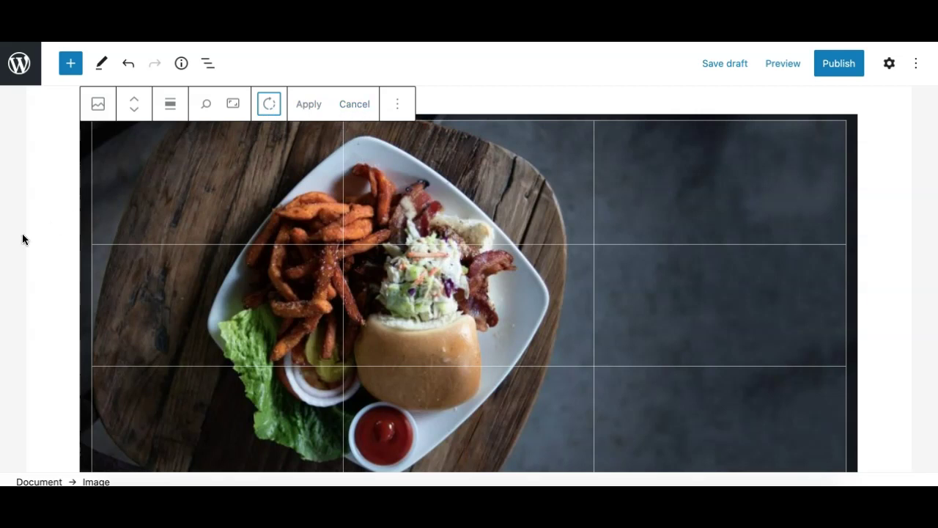
pyautogui.click(80, 211)
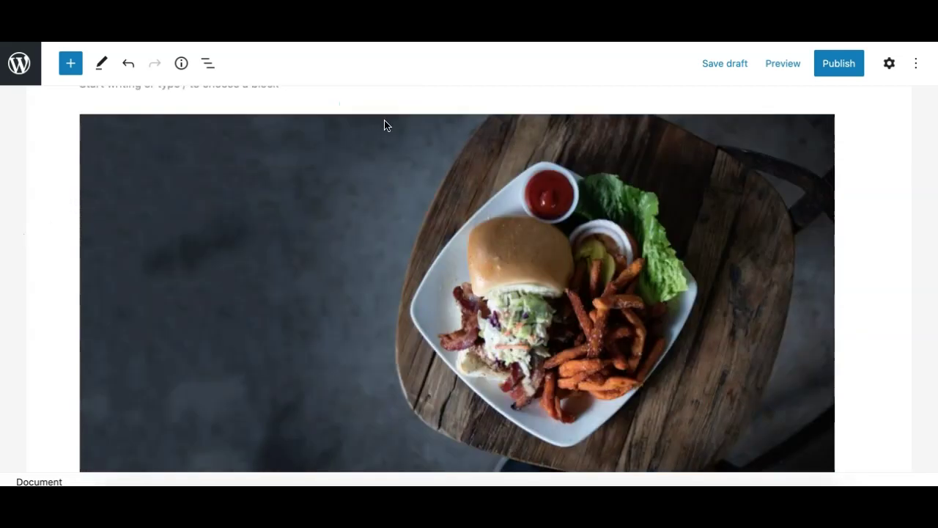
# Open and cancel the photo's crop view, and look over its Replace options without choosing a new image
pyautogui.click(382, 149)
pyautogui.click(238, 108)
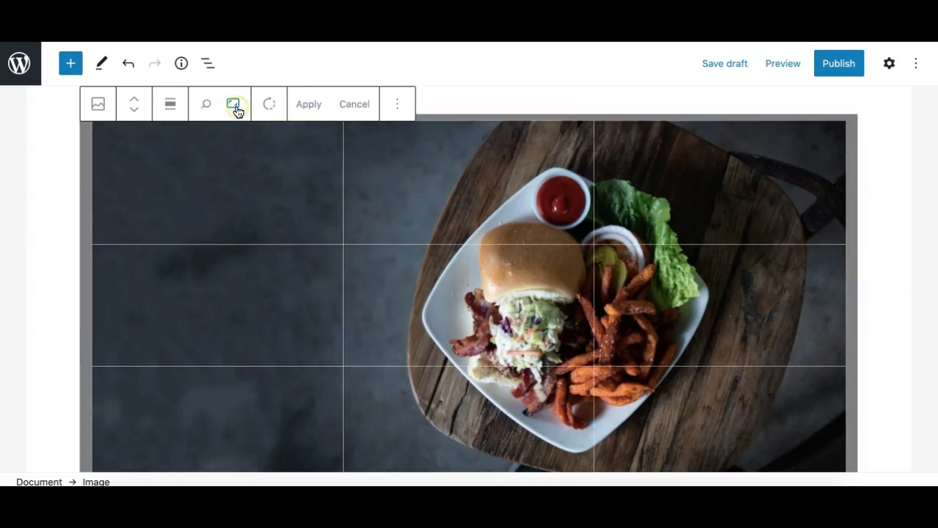
pyautogui.click(355, 106)
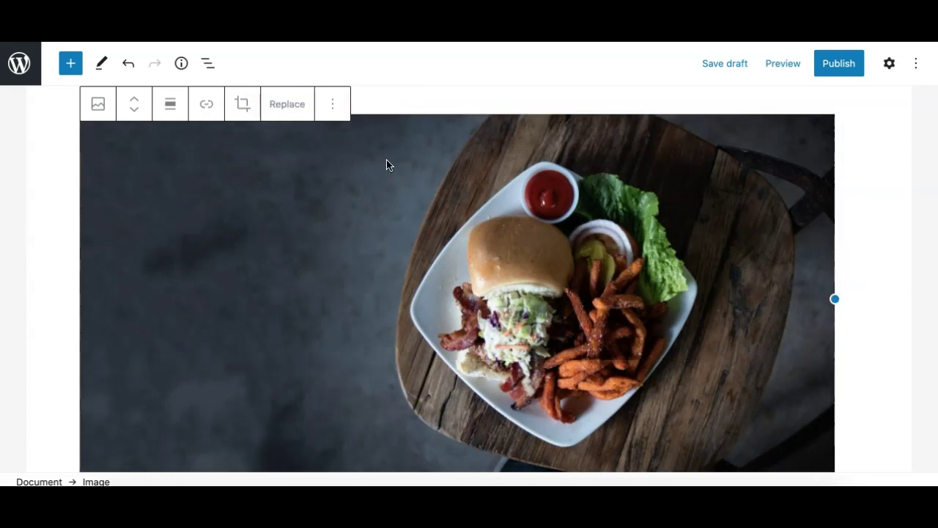
pyautogui.click(286, 108)
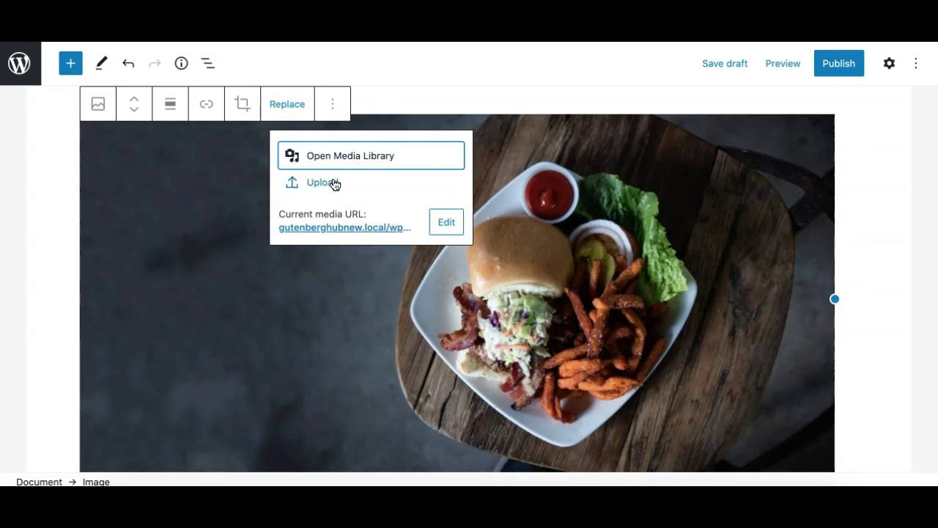
pyautogui.click(201, 207)
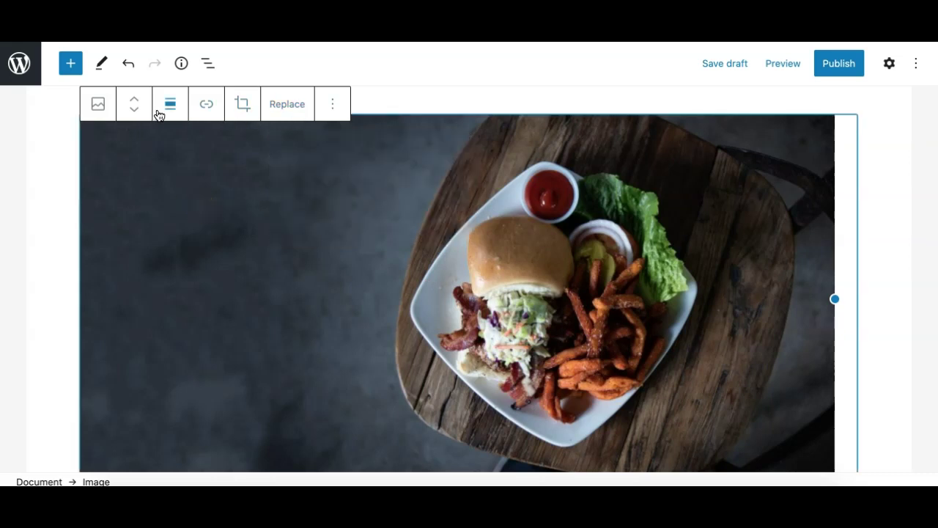
# Add the caption "Caption here" below the burger and fries photo
pyautogui.scroll(-3, 265, 235)
pyautogui.scroll(-1, 267, 247)
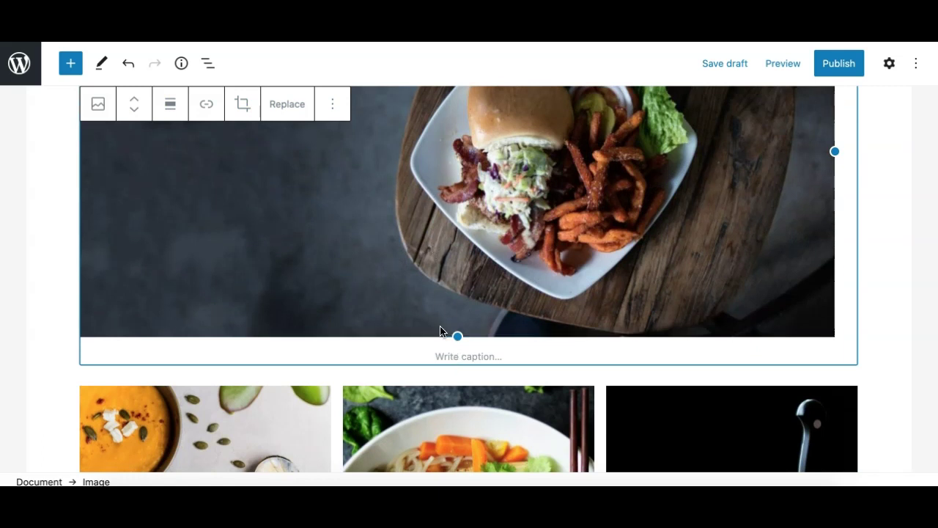
pyautogui.click(450, 356)
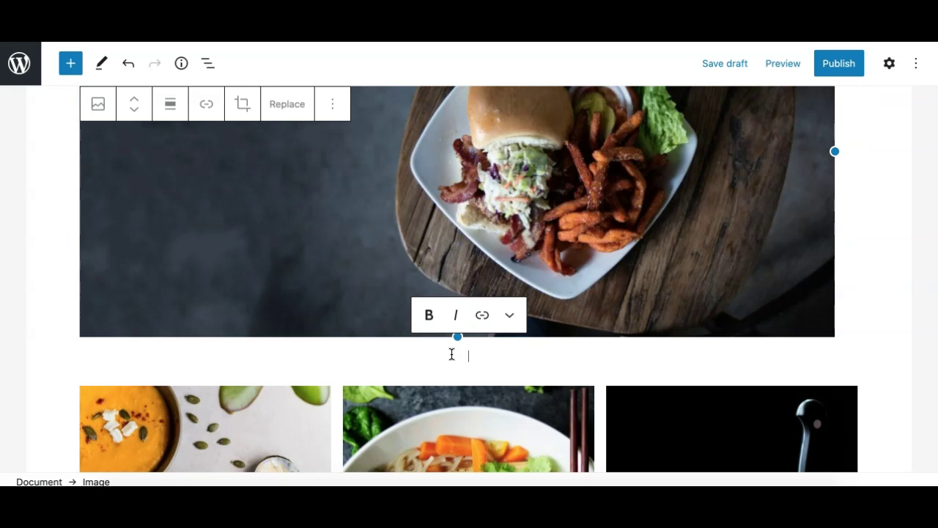
pyautogui.write('Csption here')
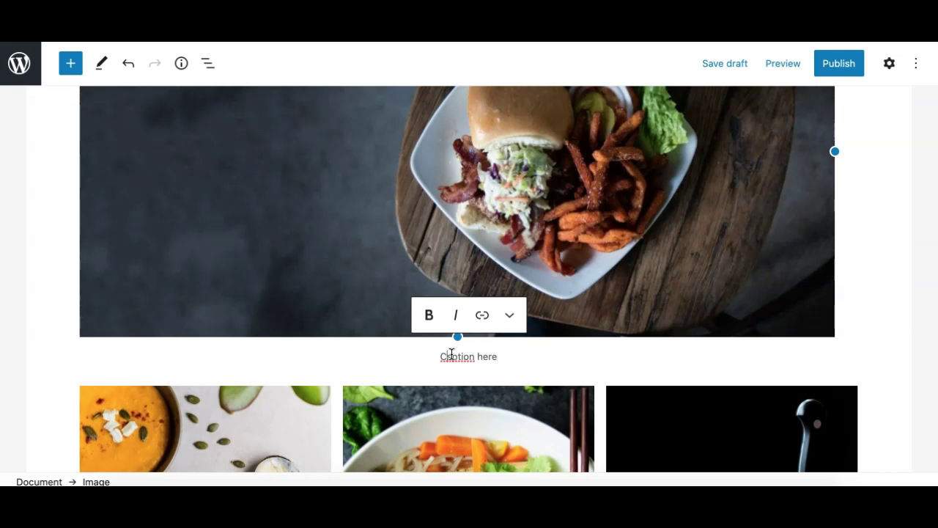
pyautogui.click(451, 356)
pyautogui.press('BackSpace')
pyautogui.write('a')
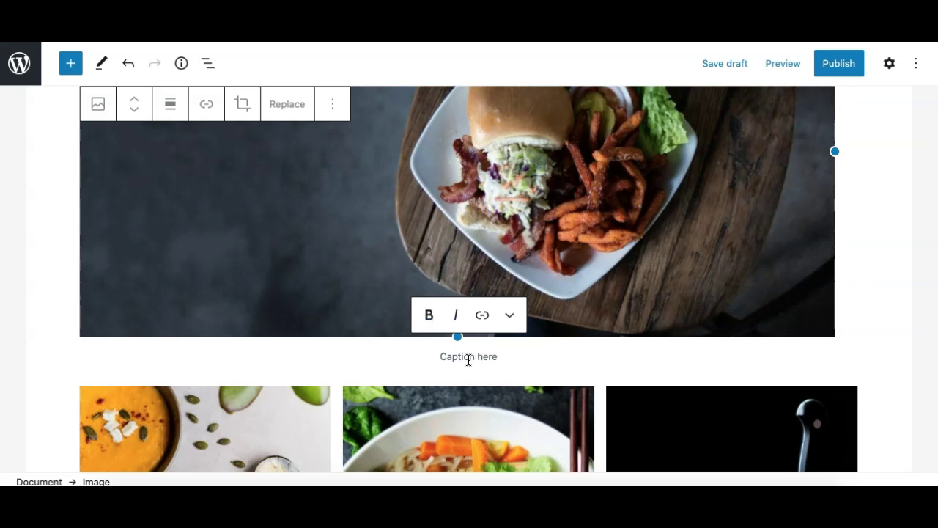
# Select the photo's caption text and look over its link and additional formatting options without applying any
pyautogui.tripleClick(468, 357)
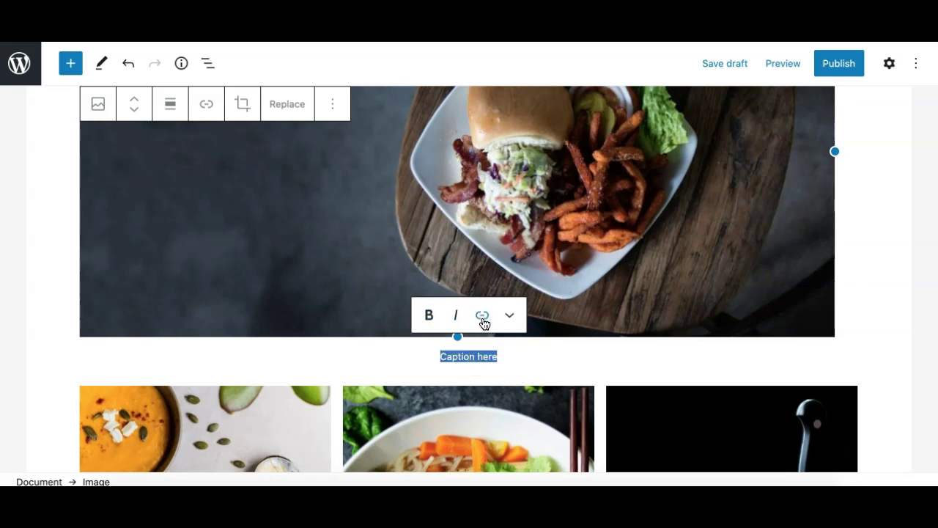
pyautogui.click(484, 315)
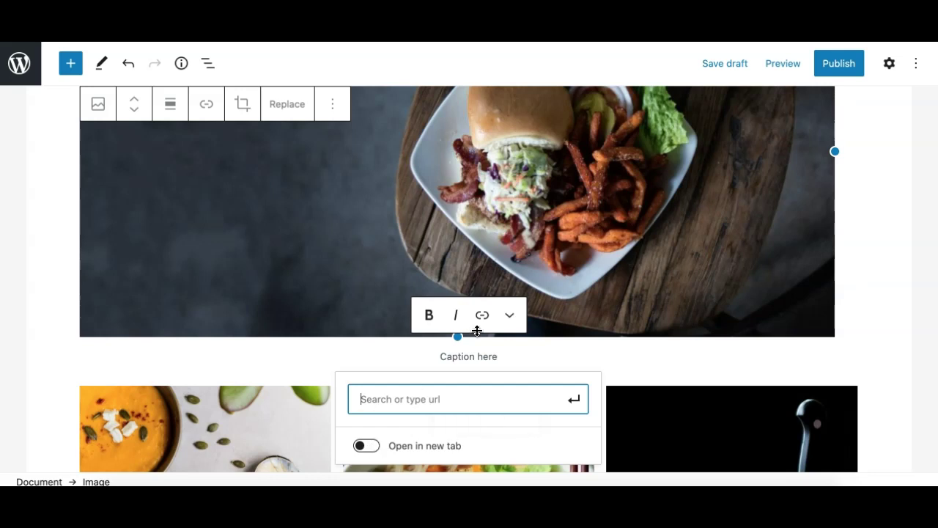
pyautogui.click(511, 316)
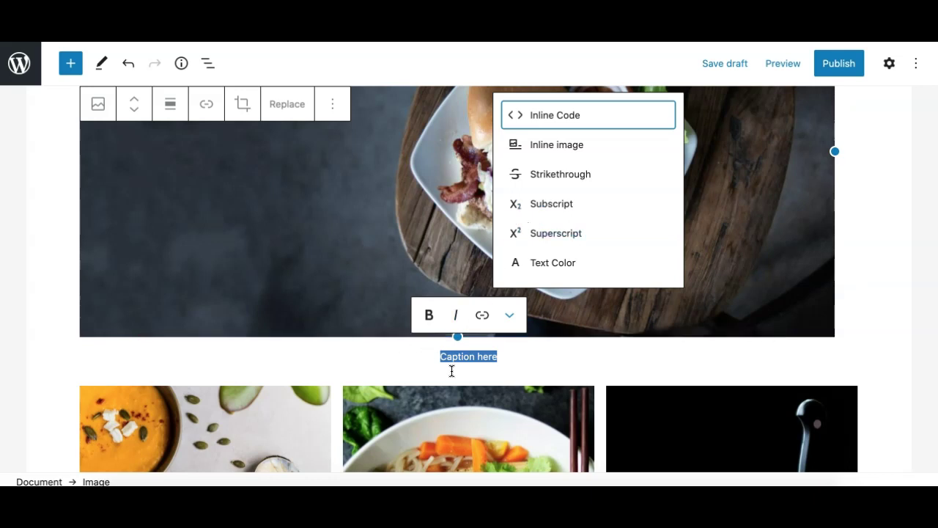
pyautogui.click(431, 361)
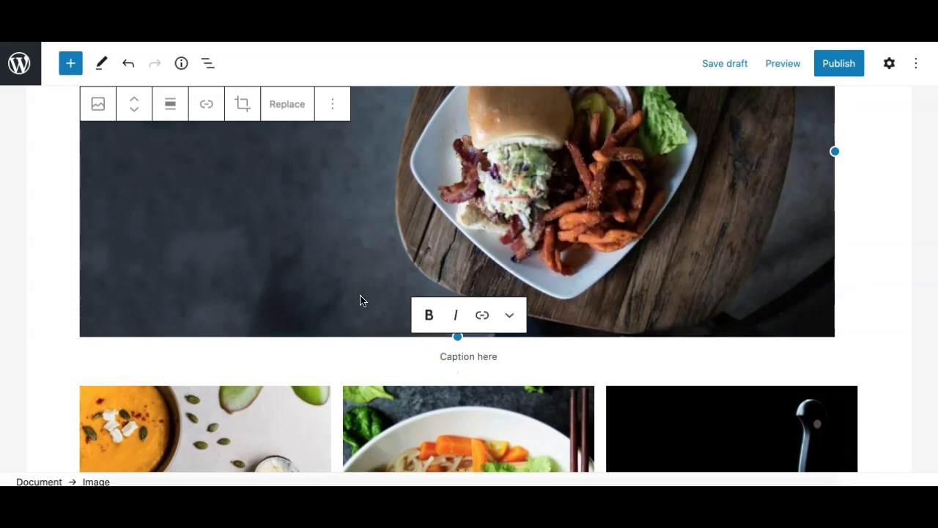
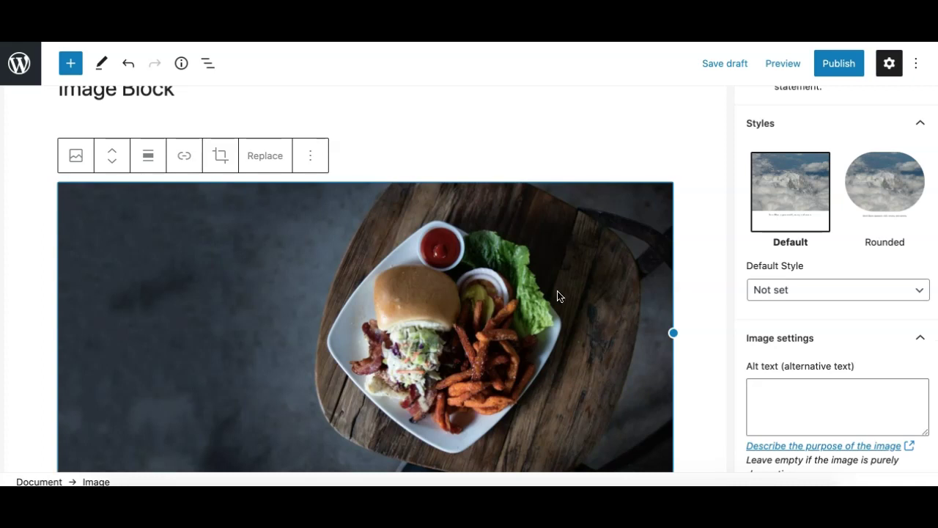
# Apply the Rounded style to the burger and fries photo
pyautogui.scroll(-3, 490, 296)
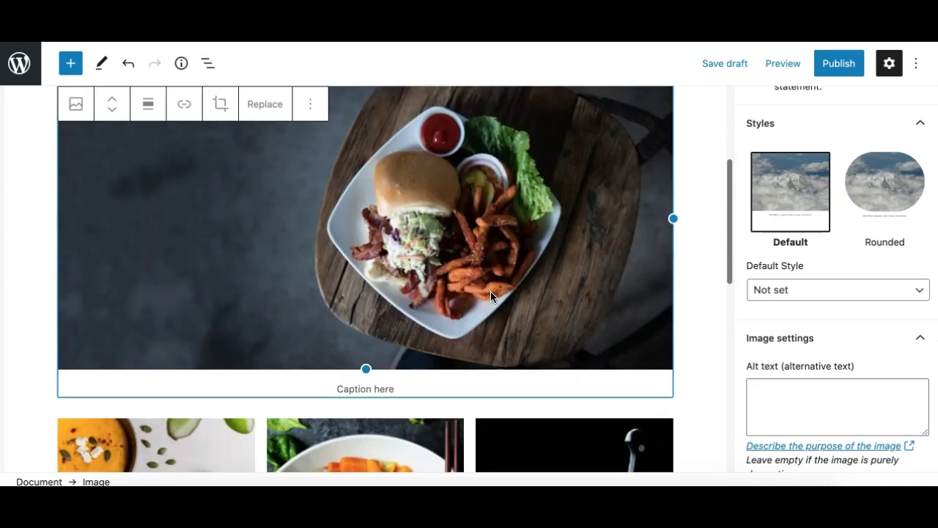
pyautogui.scroll(2, 491, 291)
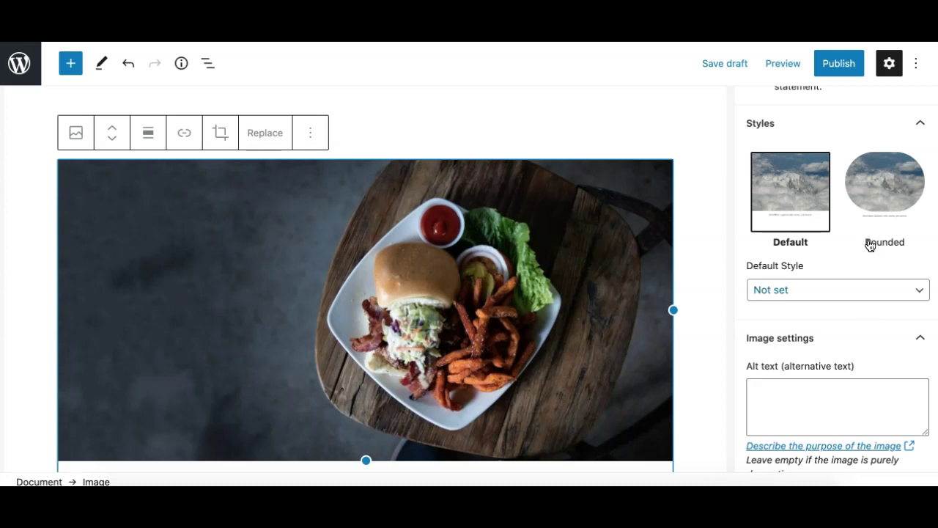
pyautogui.scroll(2, 798, 133)
pyautogui.click(797, 183)
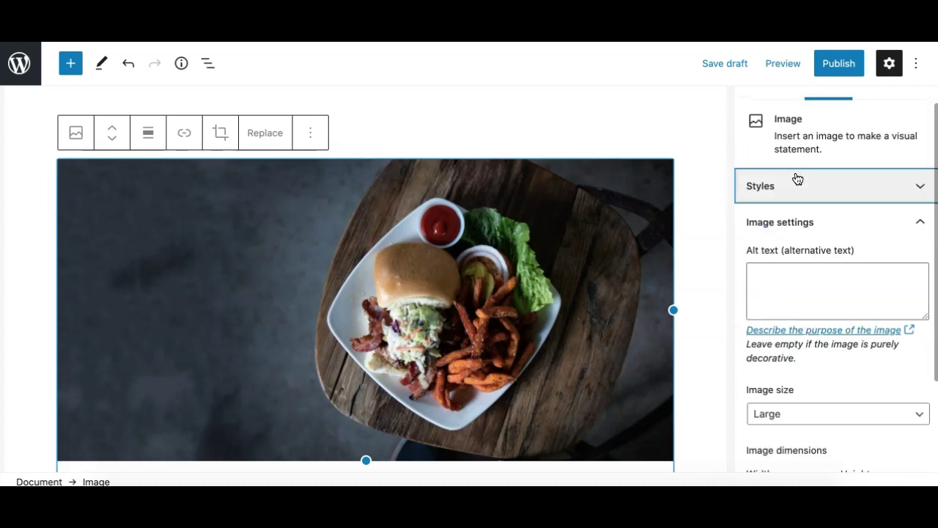
pyautogui.click(800, 230)
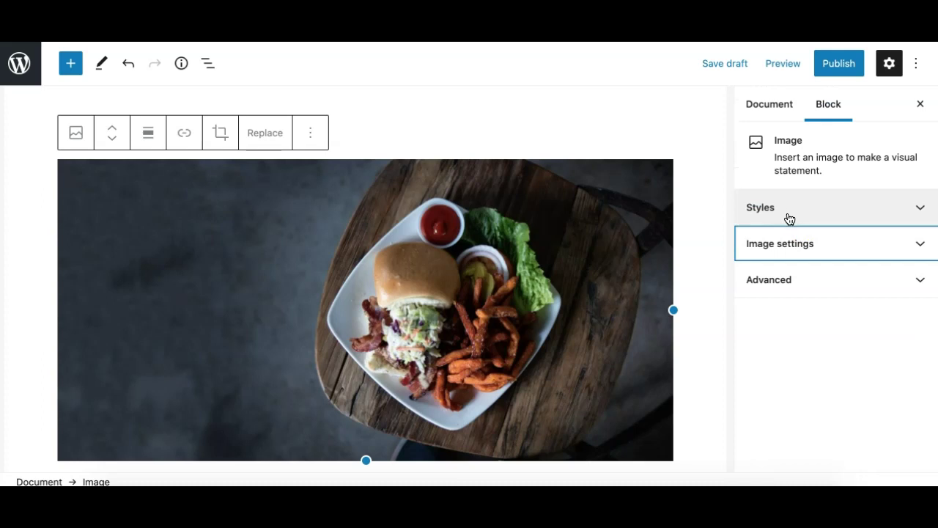
pyautogui.click(789, 210)
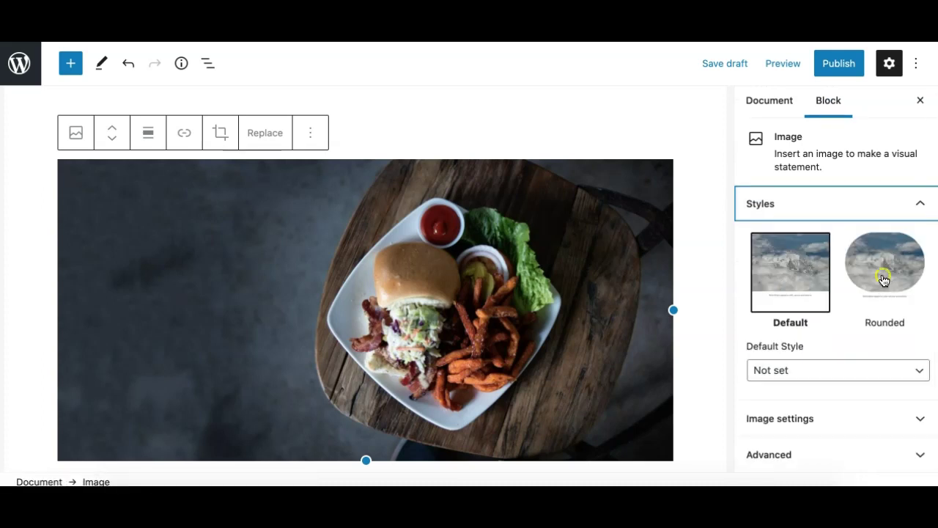
pyautogui.click(884, 280)
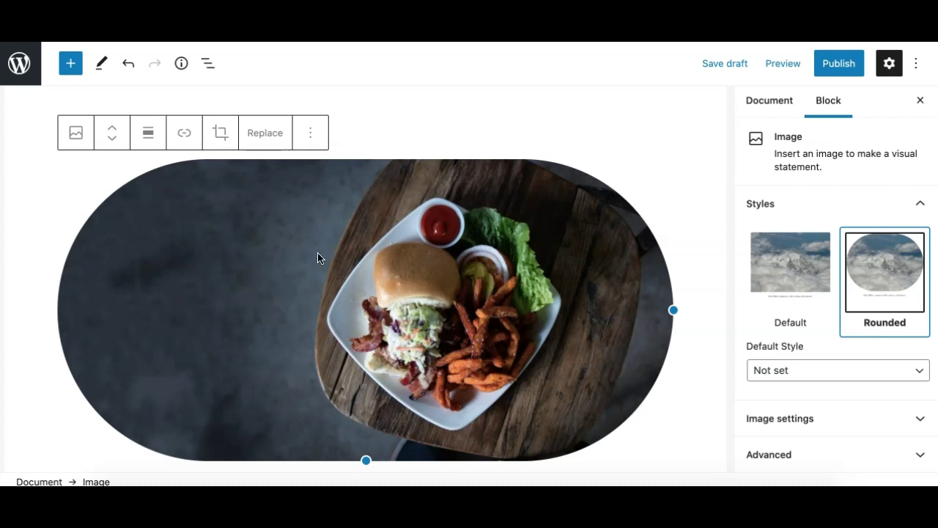
# Crop the rounded photo to a Square aspect ratio with the plate of food framed inside, and apply the crop
pyautogui.click(224, 136)
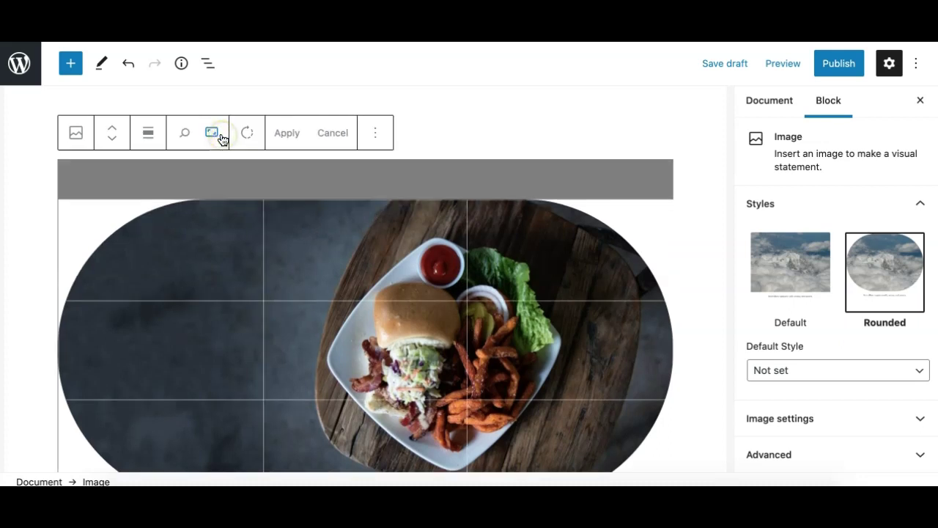
pyautogui.click(210, 134)
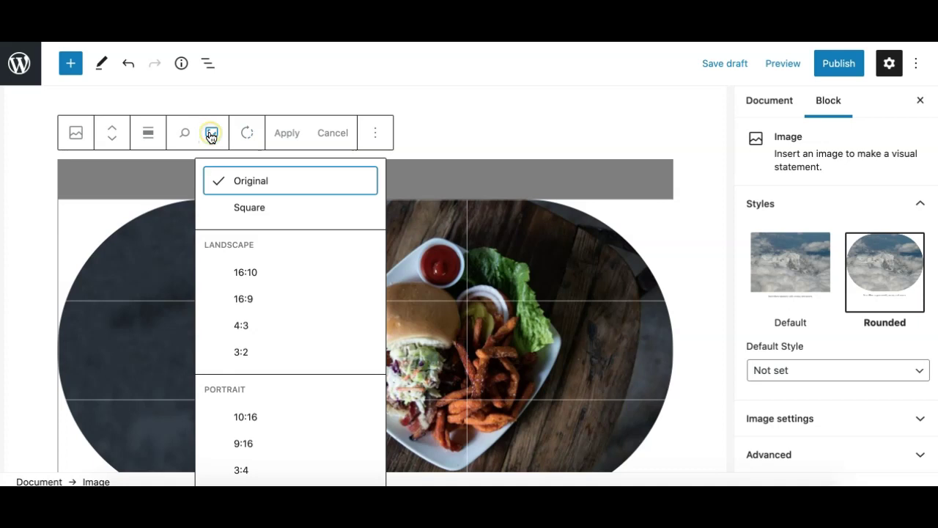
pyautogui.click(234, 208)
pyautogui.moveTo(368, 307); pyautogui.dragTo(257, 303)
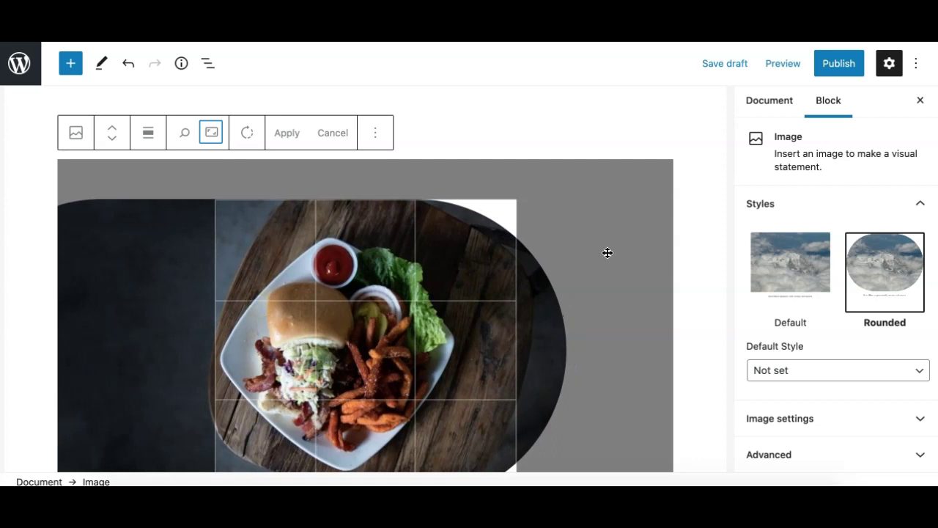
pyautogui.click(284, 134)
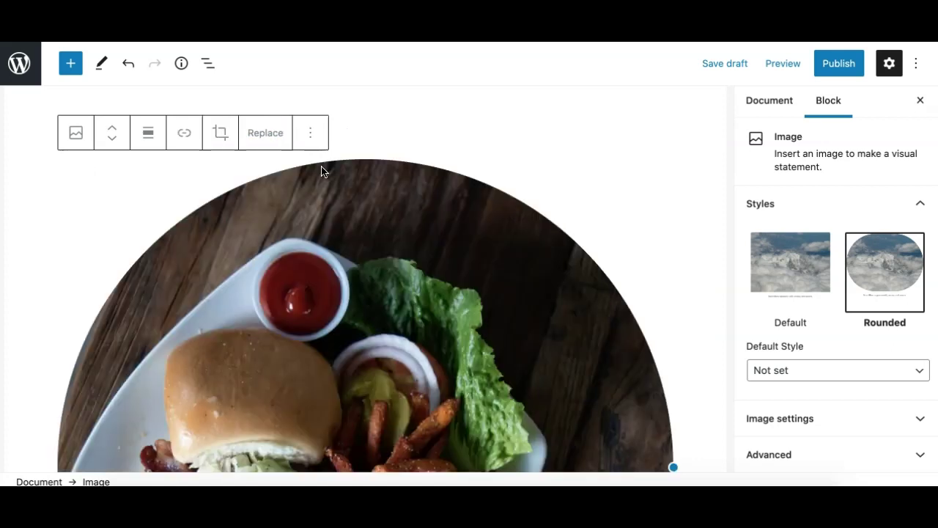
# View the whole cropped photo, switch it to the Default style for comparison, and return it to Rounded
pyautogui.scroll(-3, 352, 268)
pyautogui.scroll(-1, 351, 272)
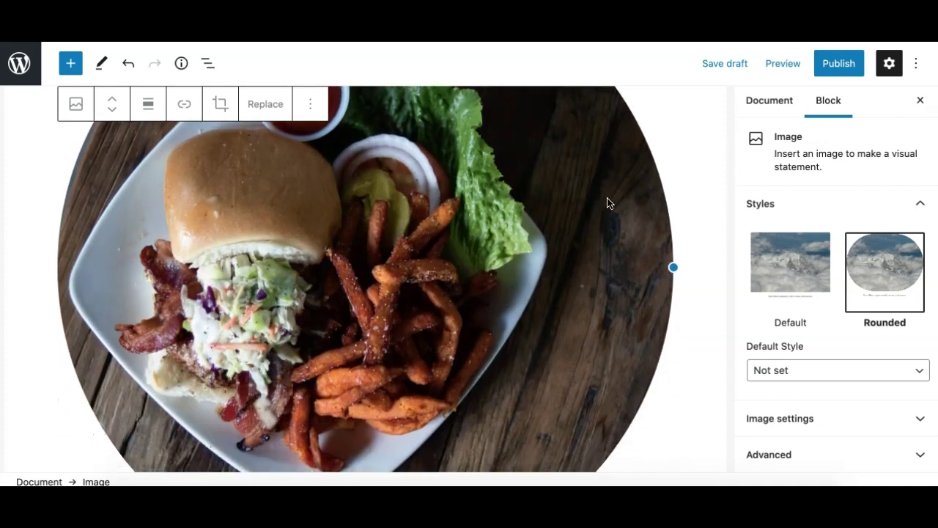
pyautogui.hotkey('ctrl', '-')
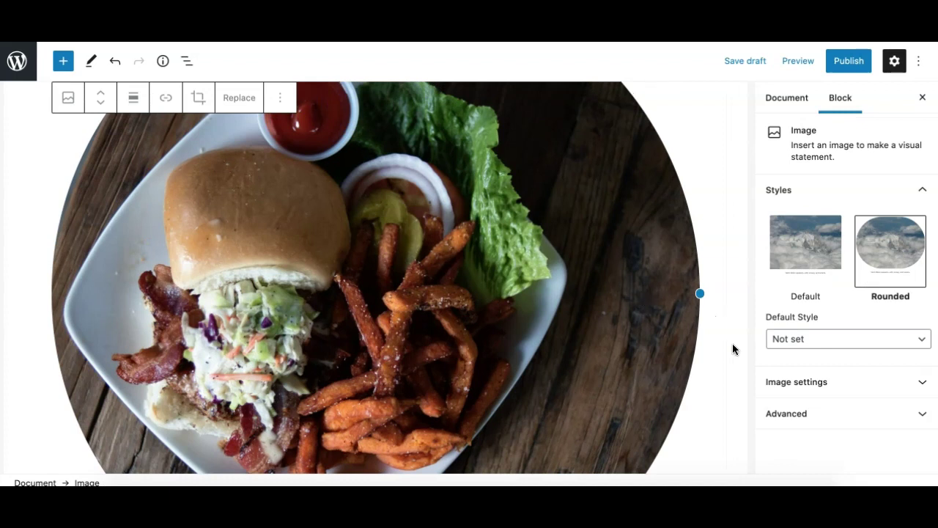
pyautogui.hotkey('ctrl', '-')
pyautogui.hotkey('ctrl', '-')
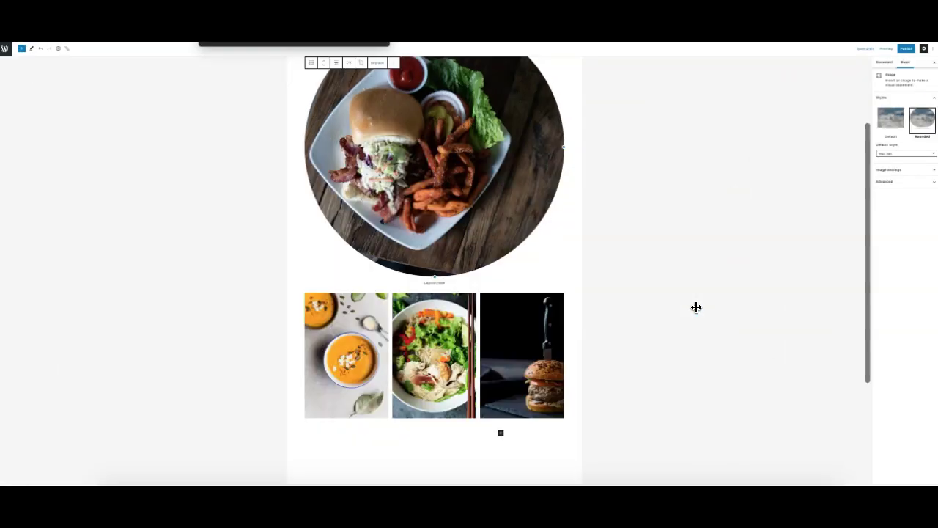
pyautogui.scroll(1, 643, 232)
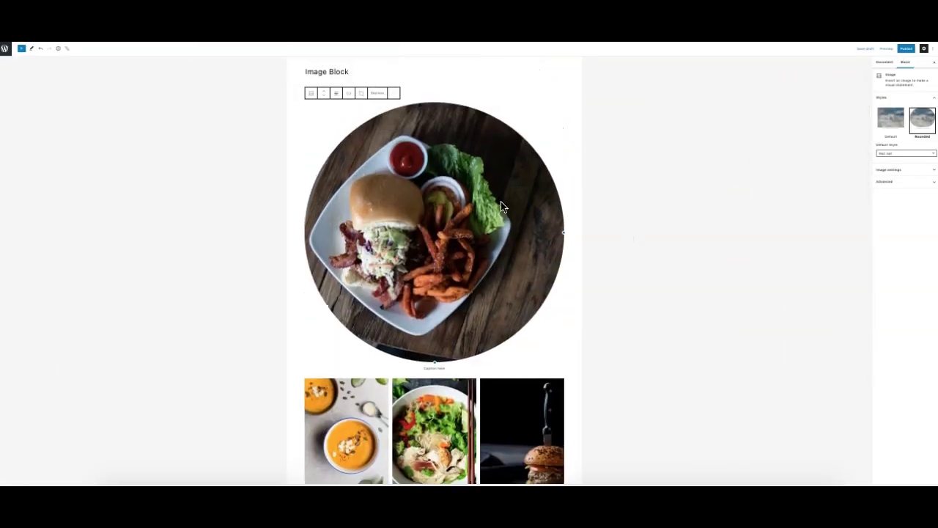
pyautogui.click(888, 119)
pyautogui.click(925, 121)
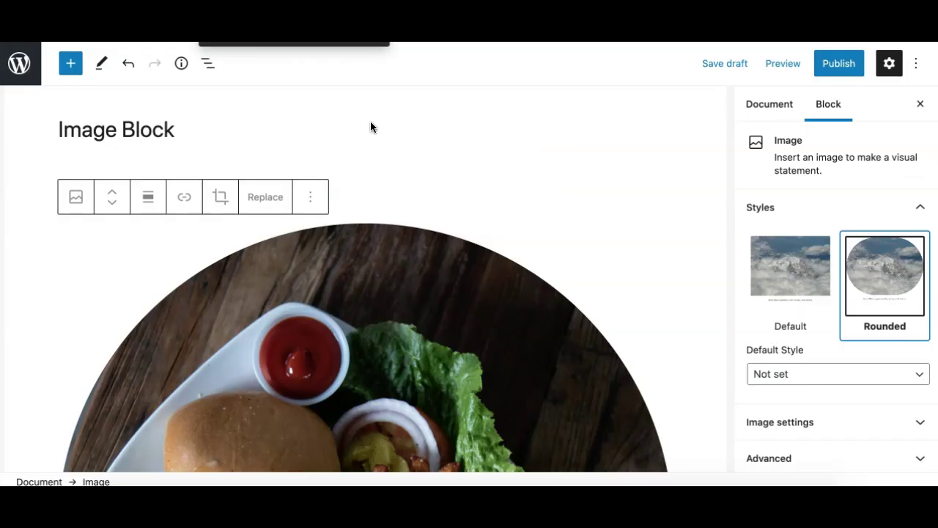
# Enter "njkd ndk" as the alt text in the round burger photo's image settings
pyautogui.scroll(-2, 423, 183)
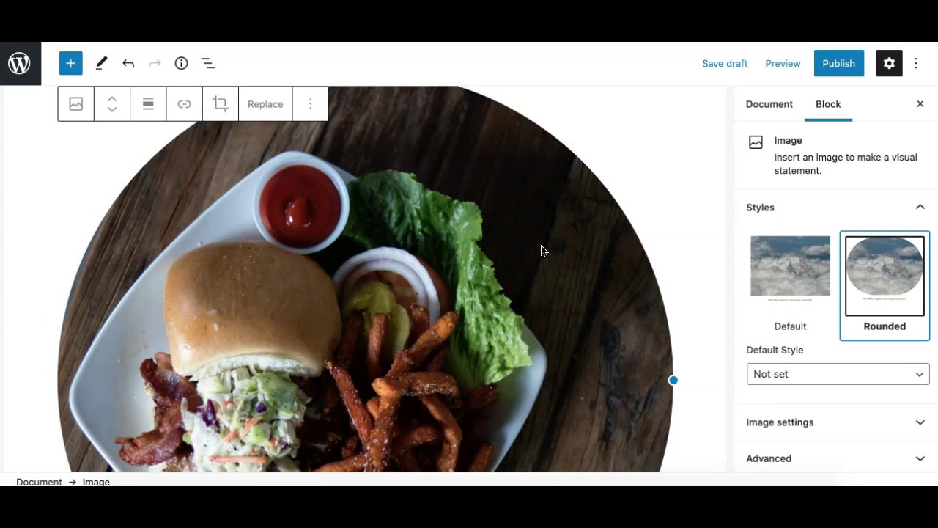
pyautogui.scroll(-3, 544, 297)
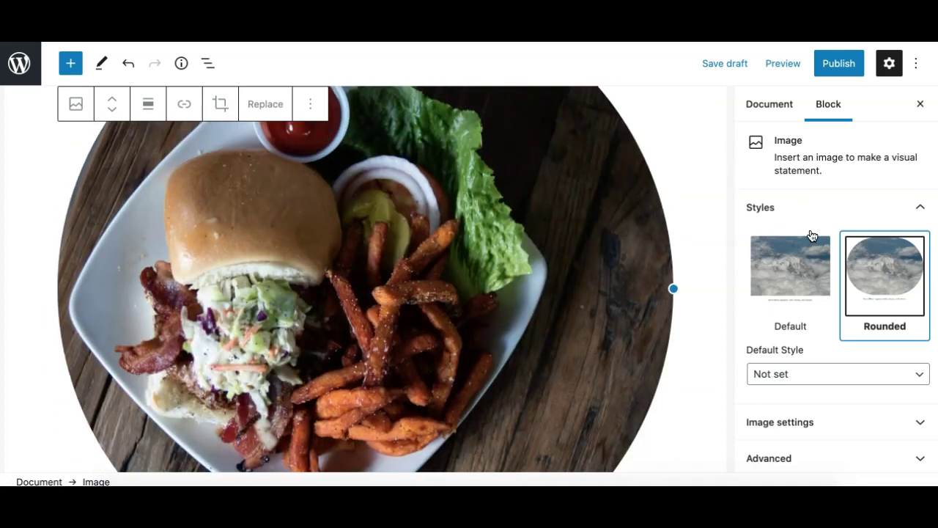
pyautogui.scroll(-1, 786, 372)
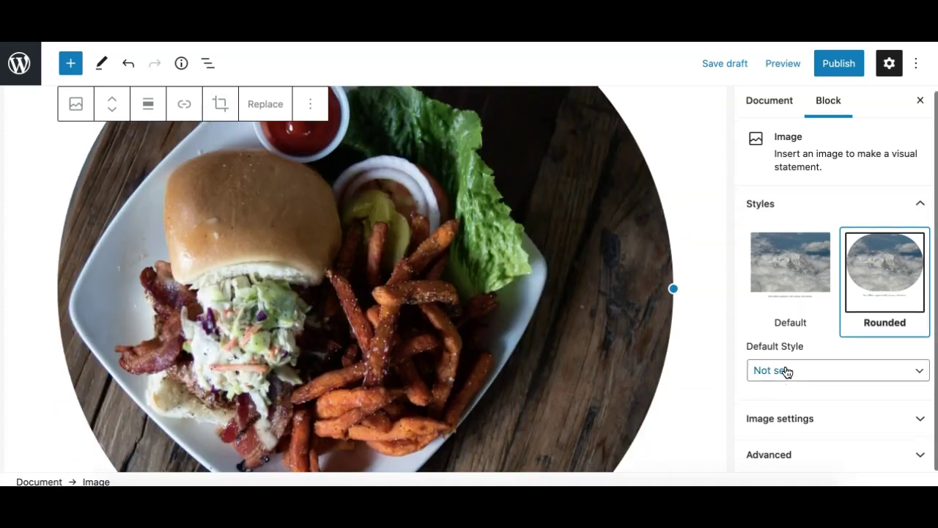
pyautogui.click(798, 206)
pyautogui.click(787, 247)
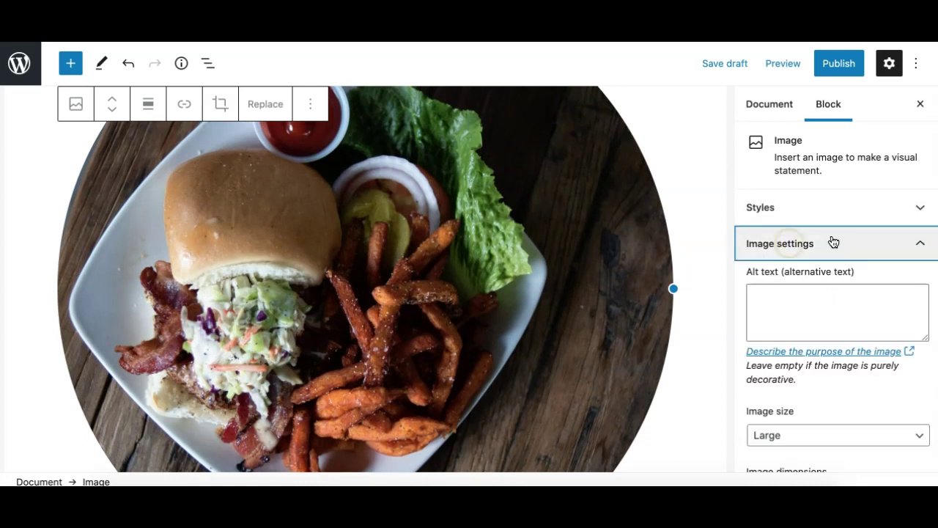
pyautogui.scroll(-2, 831, 256)
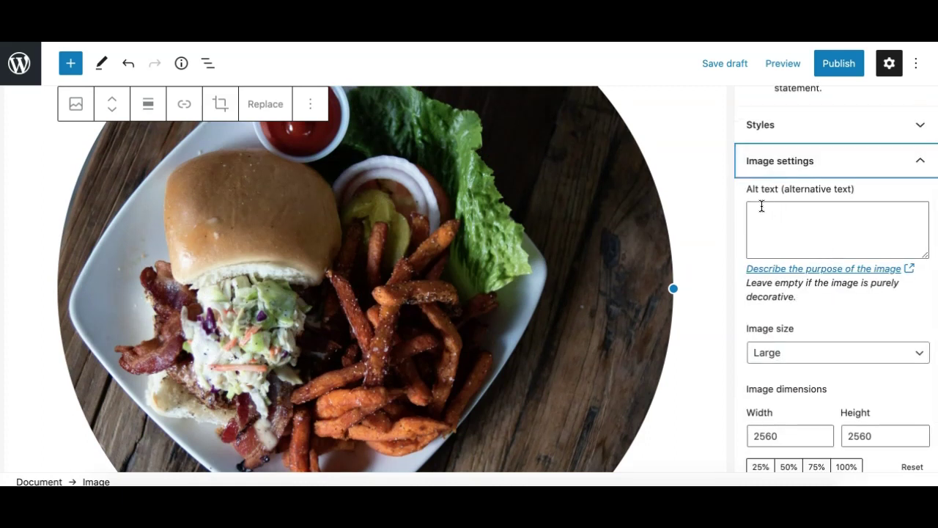
pyautogui.click(779, 231)
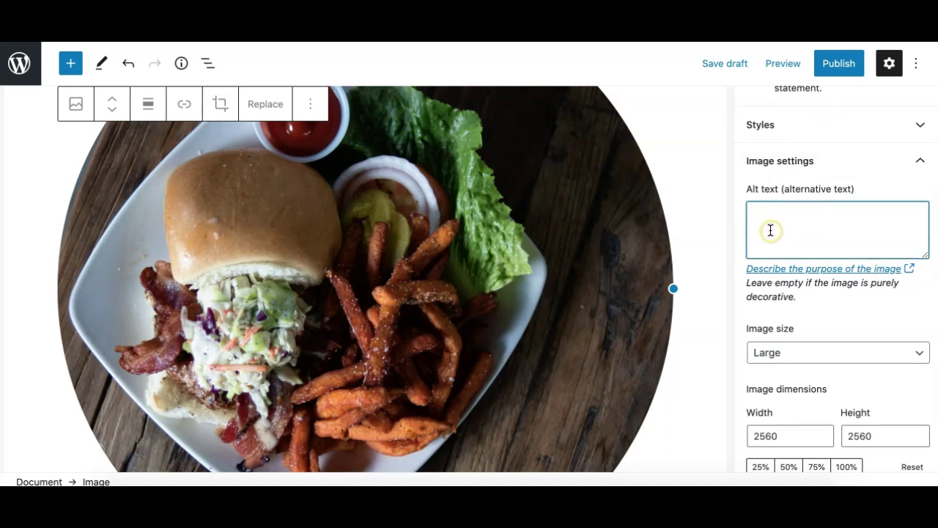
pyautogui.write('nikd ndk')
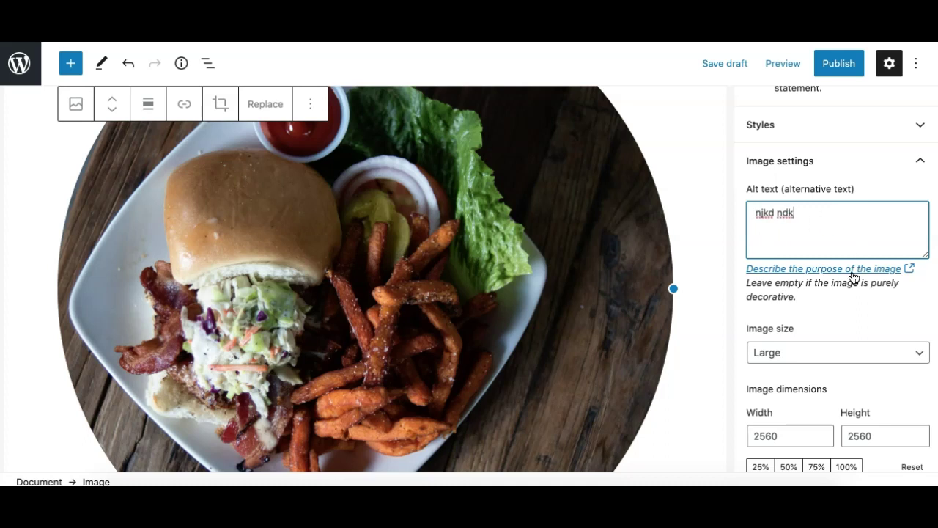
# Set the image size of the round burger photo to Medium
pyautogui.scroll(-2, 851, 277)
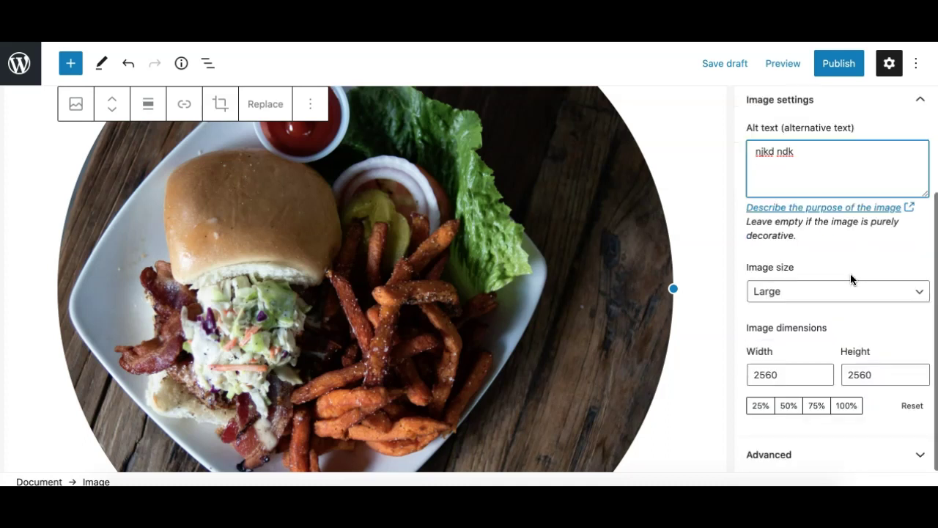
pyautogui.click(781, 290)
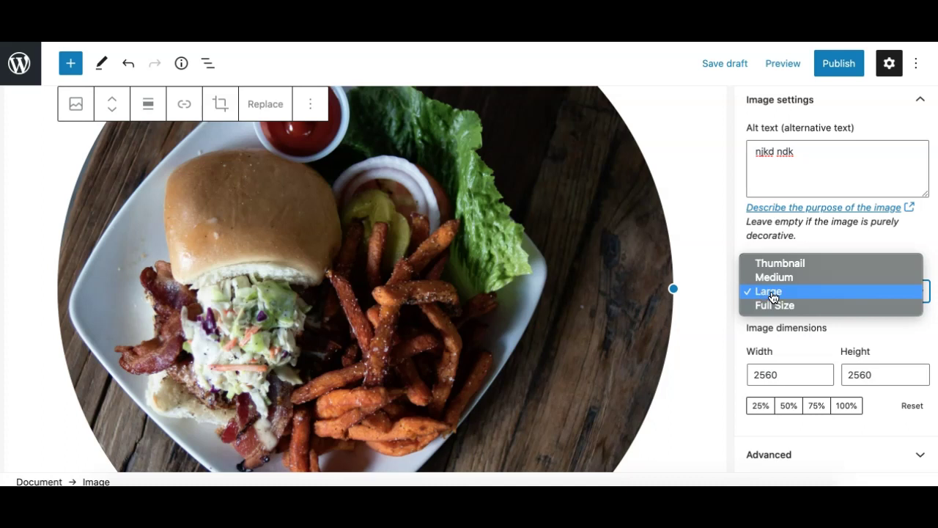
pyautogui.click(772, 278)
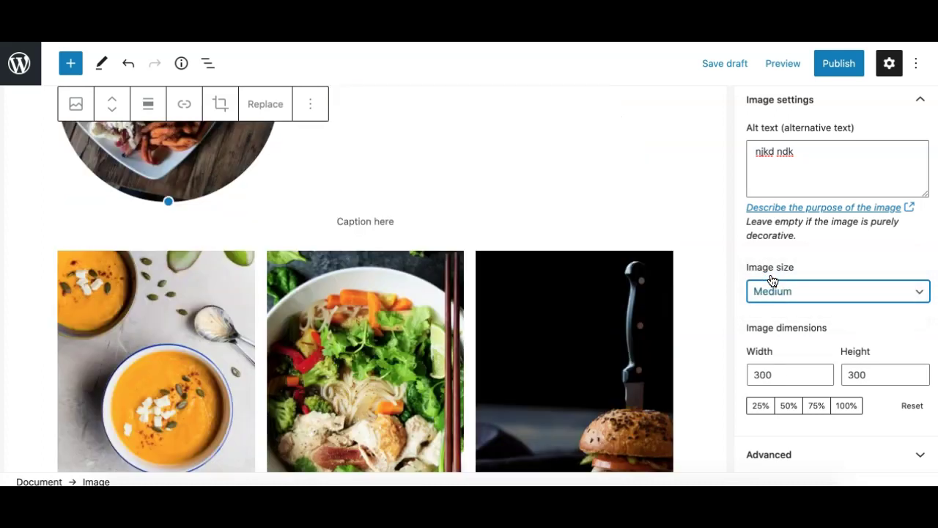
pyautogui.scroll(1, 500, 253)
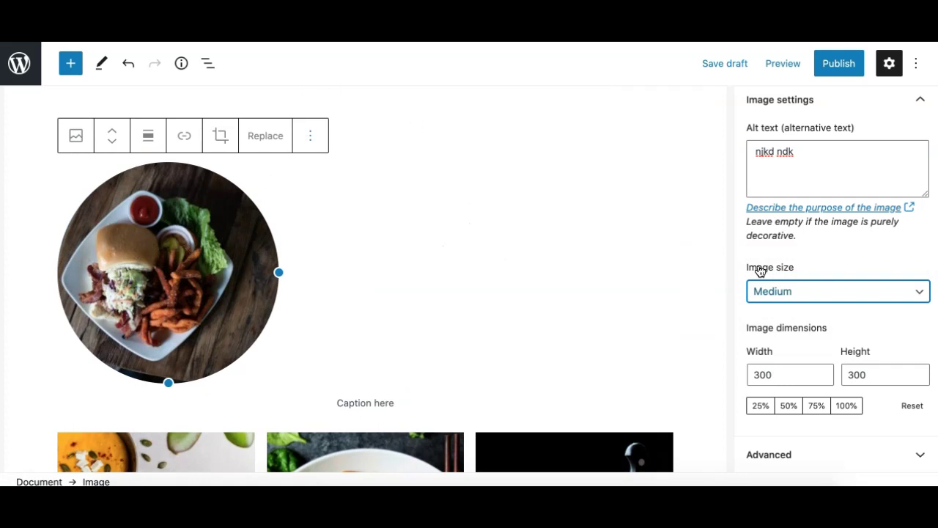
# Examine the Medium-sized round burger photo within the page and the available image size options
pyautogui.scroll(3, 512, 202)
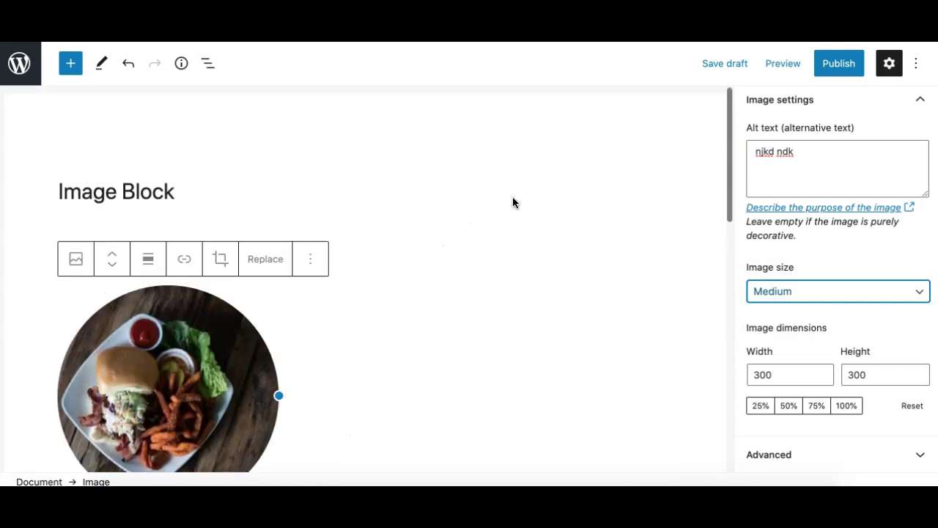
pyautogui.scroll(-2, 512, 201)
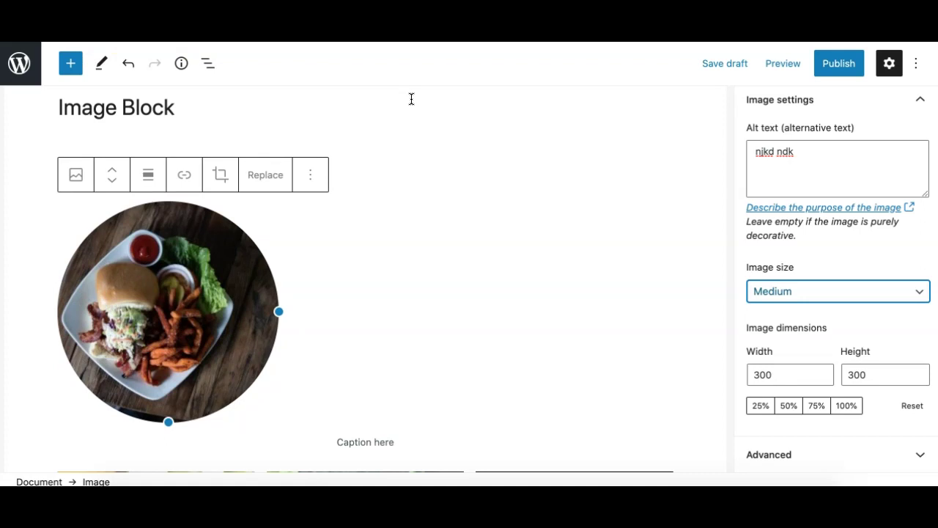
pyautogui.scroll(-3, 510, 312)
pyautogui.scroll(1, 806, 293)
pyautogui.scroll(-1, 784, 278)
pyautogui.click(789, 293)
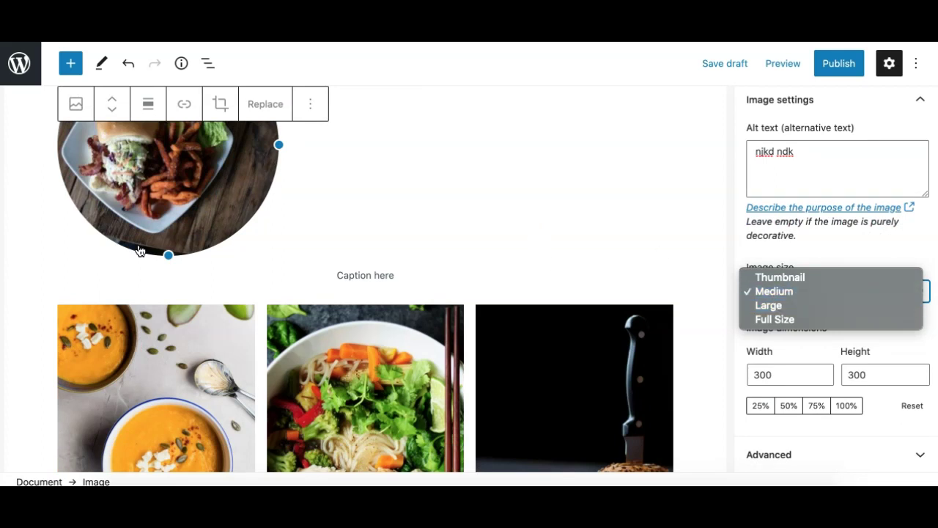
pyautogui.click(31, 248)
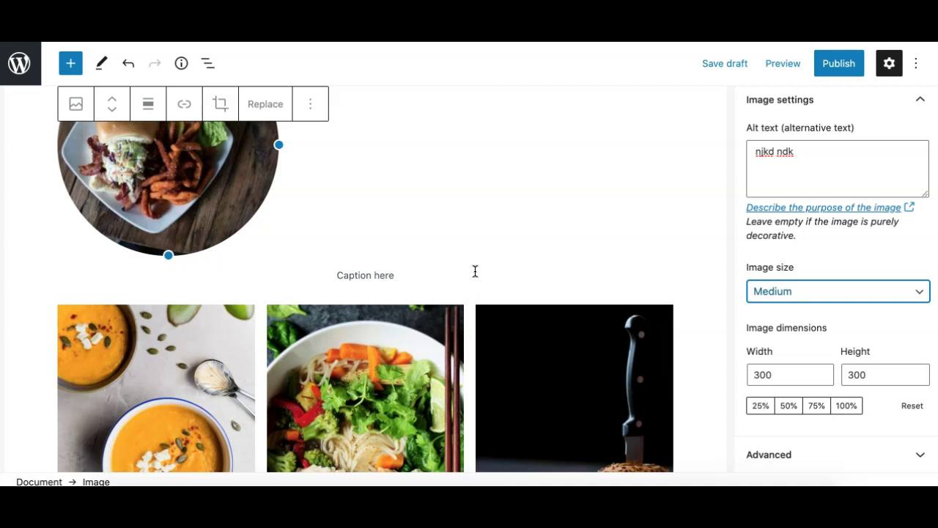
# Set the image size of the round burger photo to Large
pyautogui.scroll(3, 475, 271)
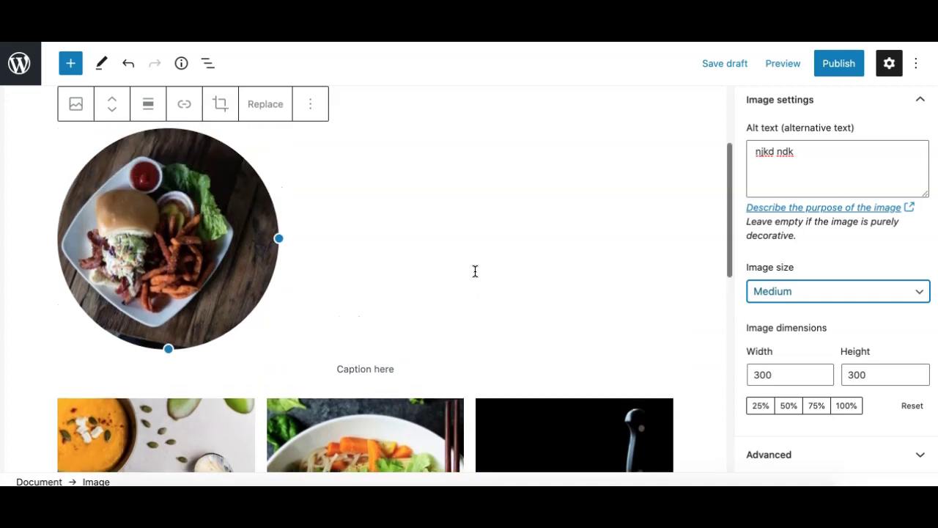
pyautogui.click(800, 281)
pyautogui.click(790, 306)
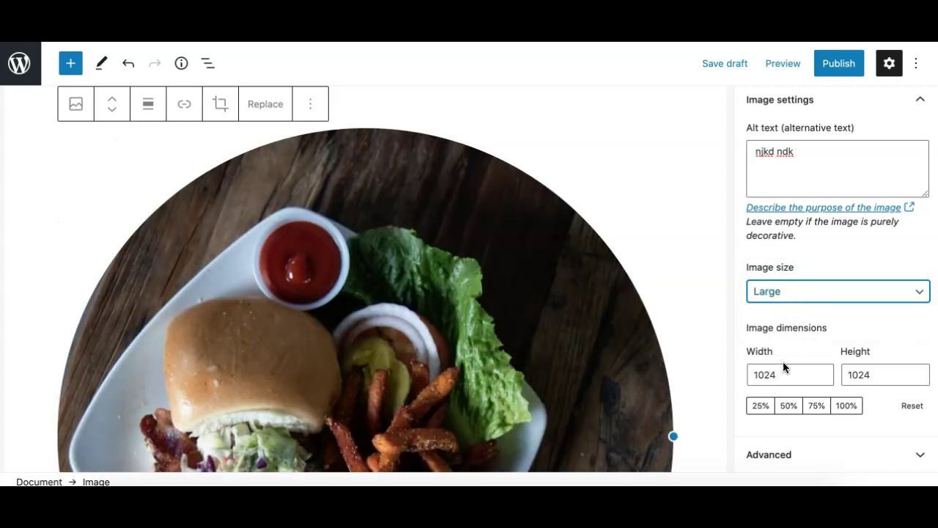
# Try scaling the round burger photo to 25%, 75% and 50%, and reset its dimensions
pyautogui.click(794, 372)
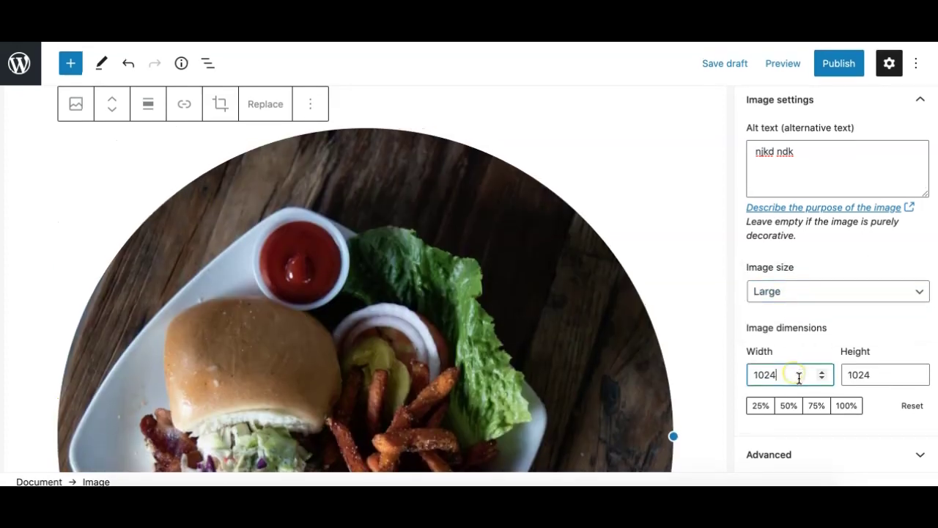
pyautogui.click(761, 405)
pyautogui.click(788, 406)
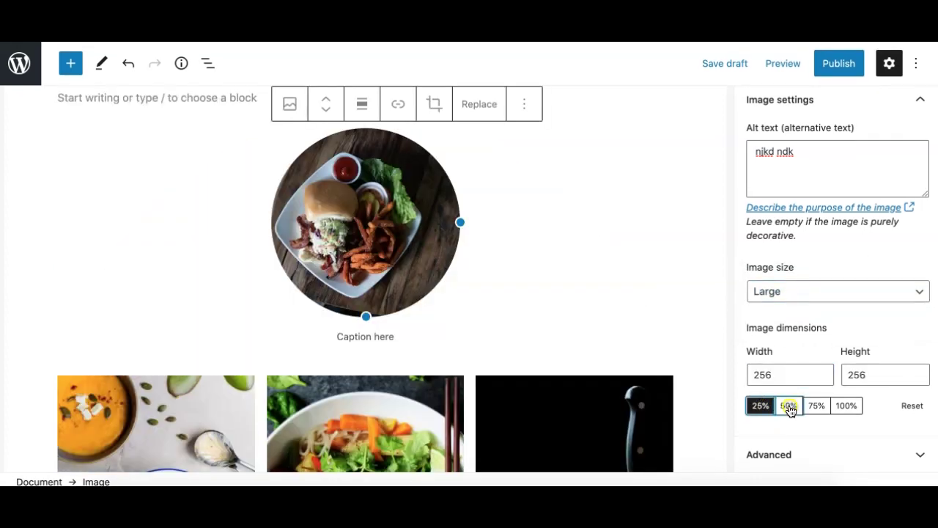
pyautogui.click(760, 406)
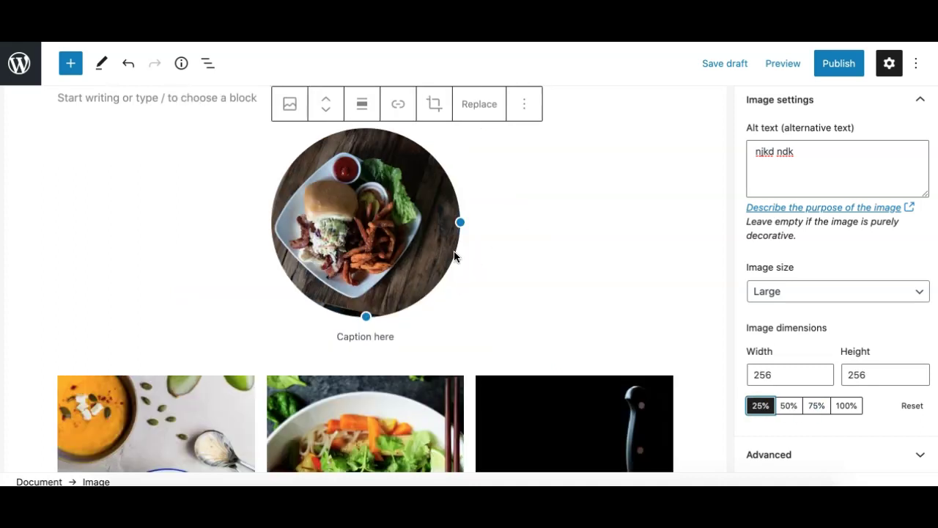
pyautogui.click(821, 410)
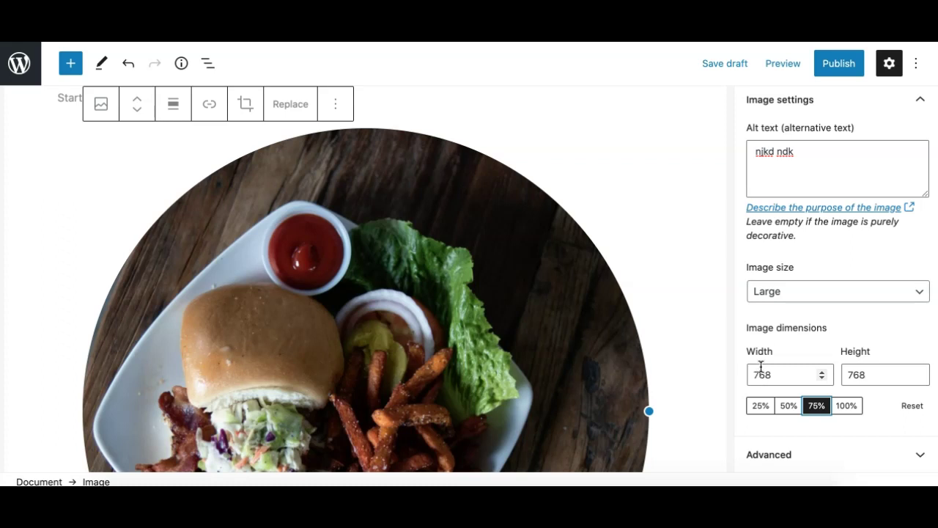
pyautogui.click(769, 296)
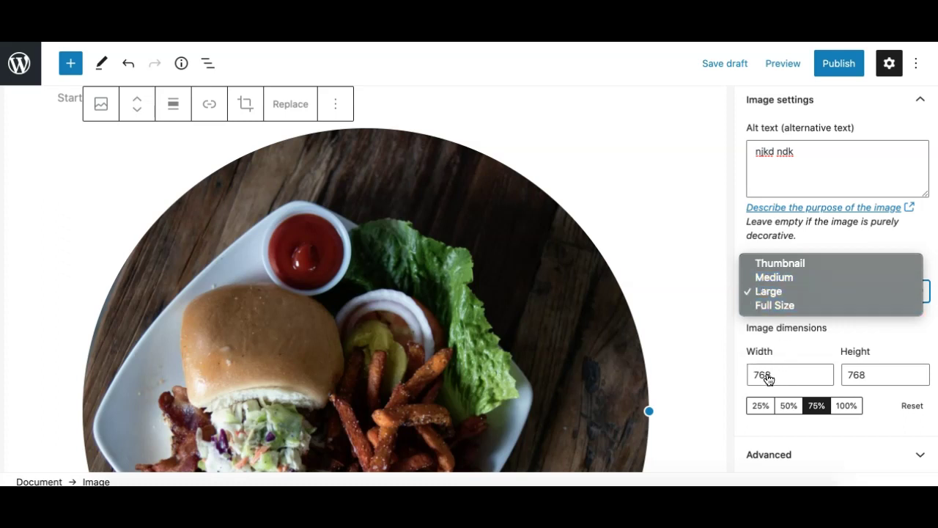
pyautogui.click(786, 409)
pyautogui.click(788, 408)
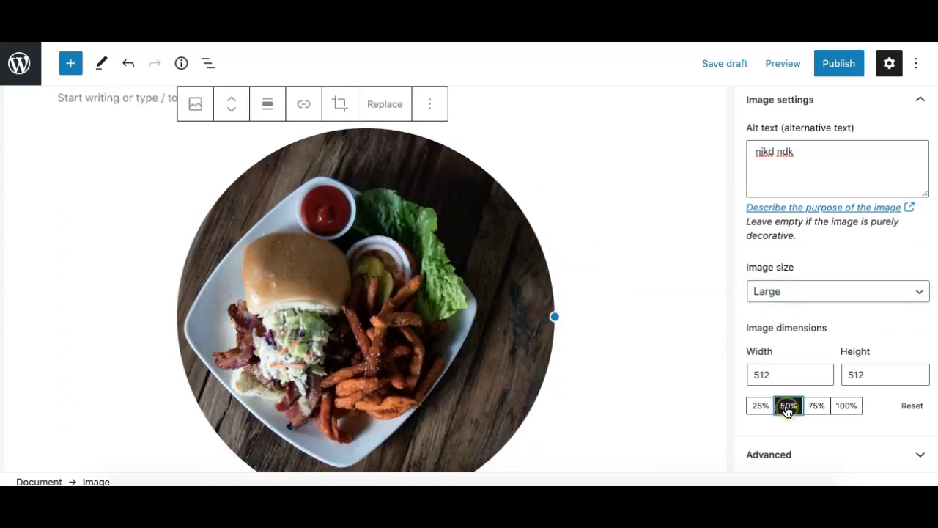
pyautogui.click(913, 407)
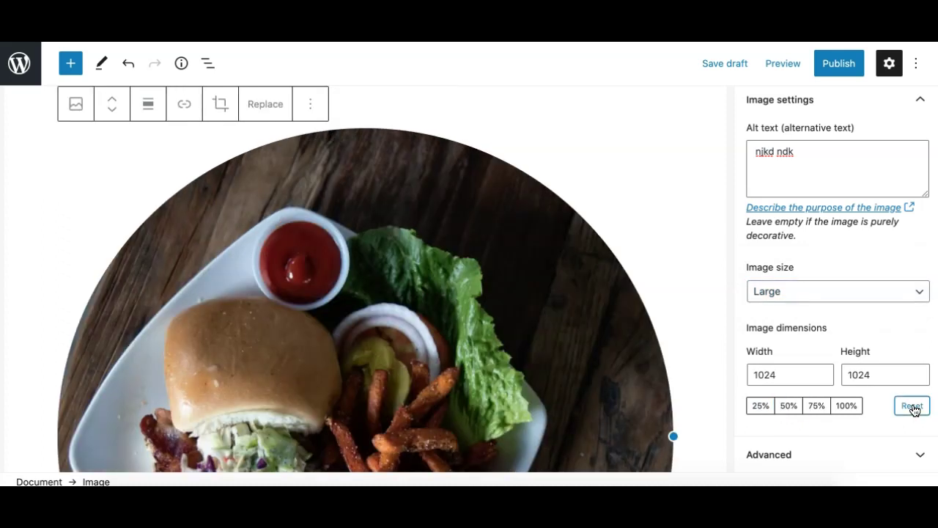
# Collapse the image settings, expand the burger photo's advanced settings and examine the additional CSS class
pyautogui.scroll(2, 814, 219)
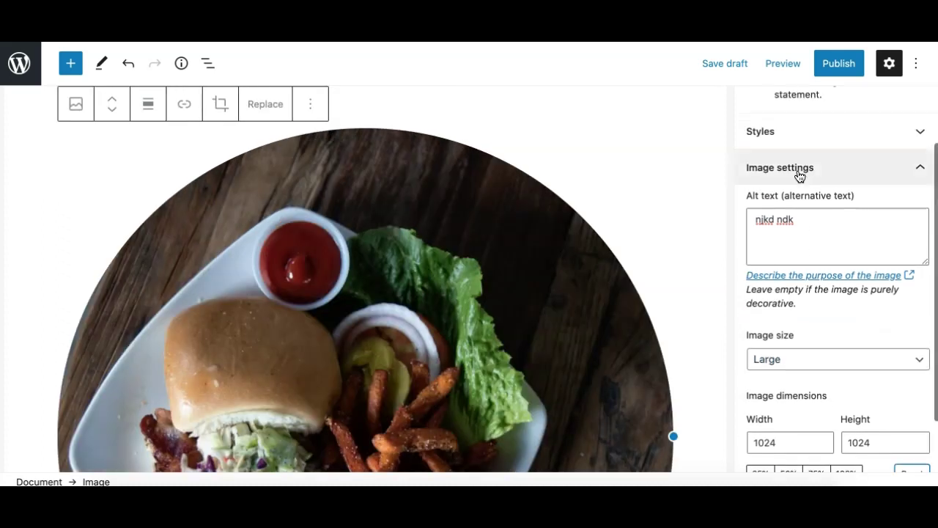
pyautogui.click(798, 170)
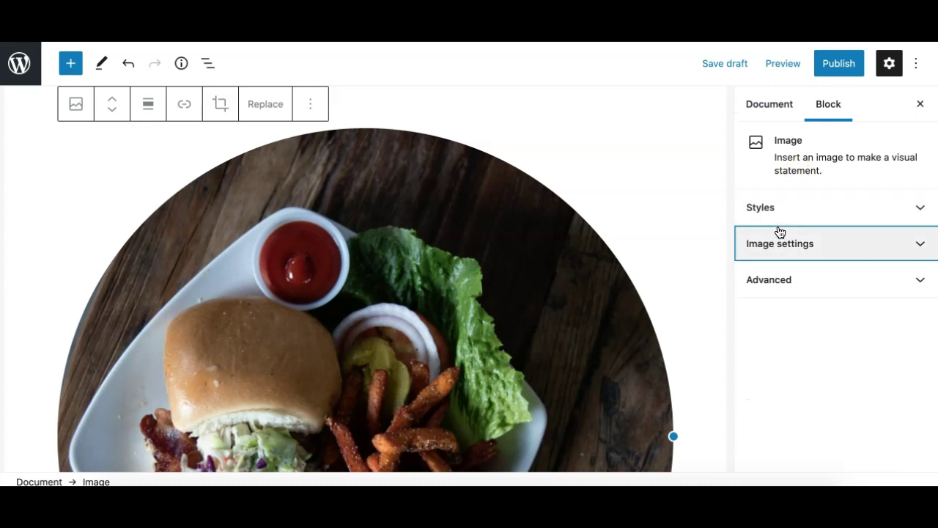
pyautogui.click(789, 274)
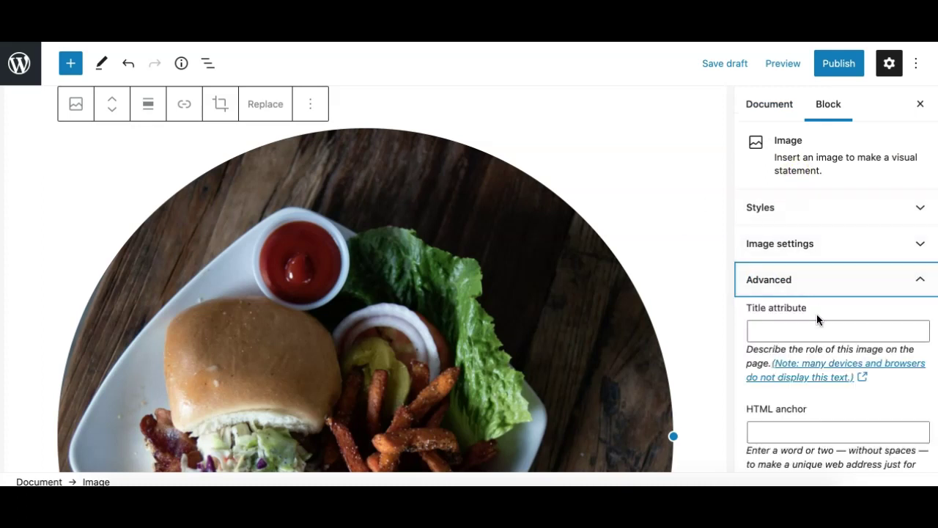
pyautogui.scroll(-3, 810, 327)
pyautogui.scroll(-1, 809, 323)
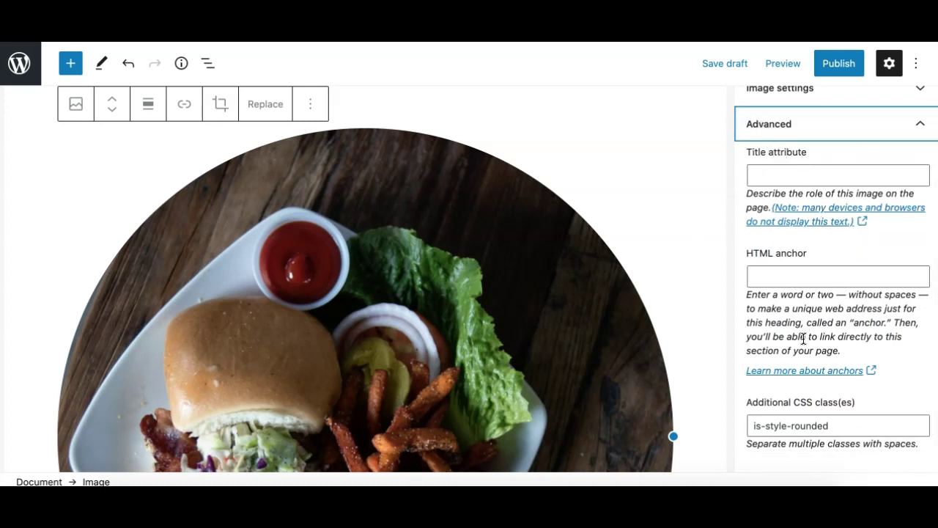
pyautogui.click(792, 426)
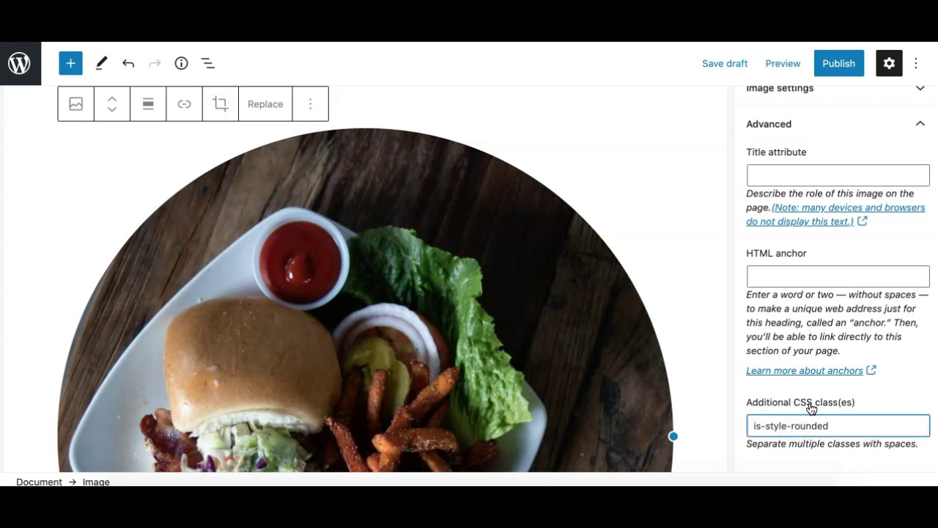
pyautogui.tripleClick(836, 423)
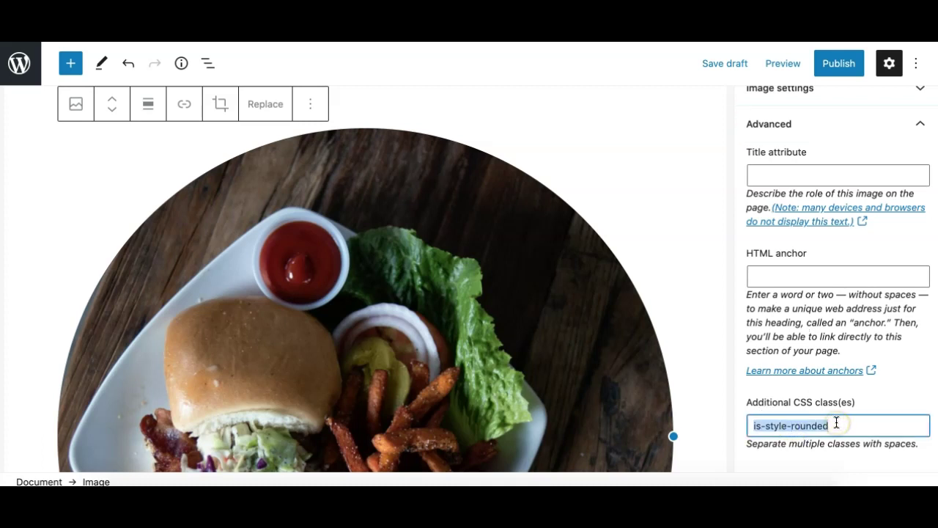
pyautogui.click(845, 425)
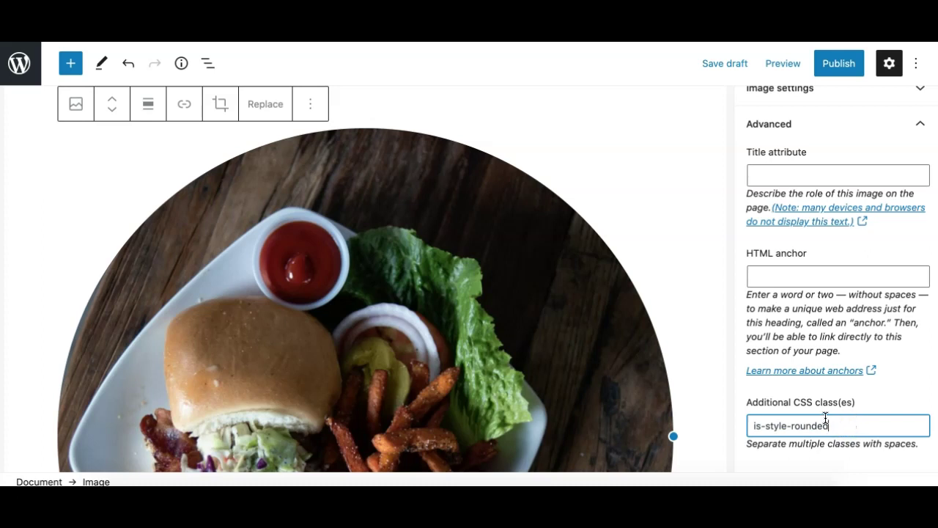
# Examine the empty HTML anchor and title attribute fields in the burger photo's advanced settings
pyautogui.click(761, 279)
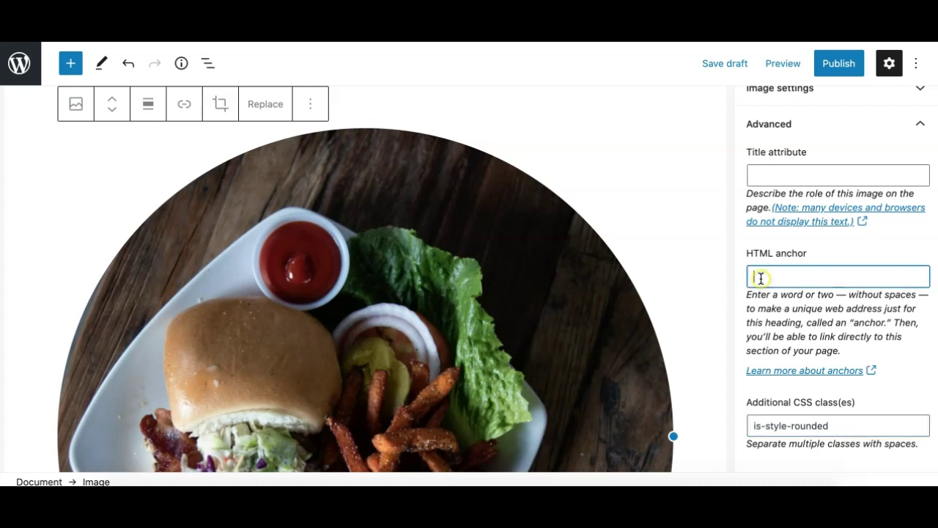
pyautogui.click(765, 174)
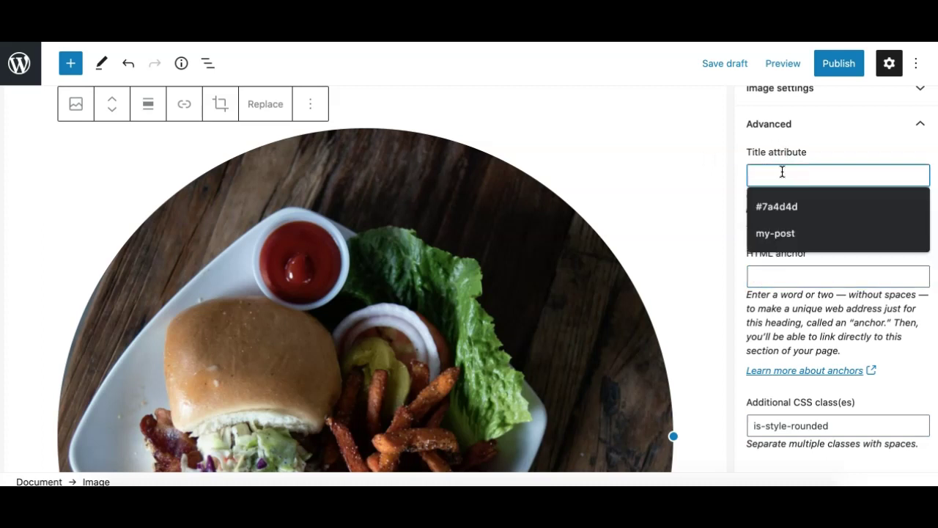
pyautogui.click(544, 268)
pyautogui.click(829, 174)
pyautogui.scroll(-5, 445, 298)
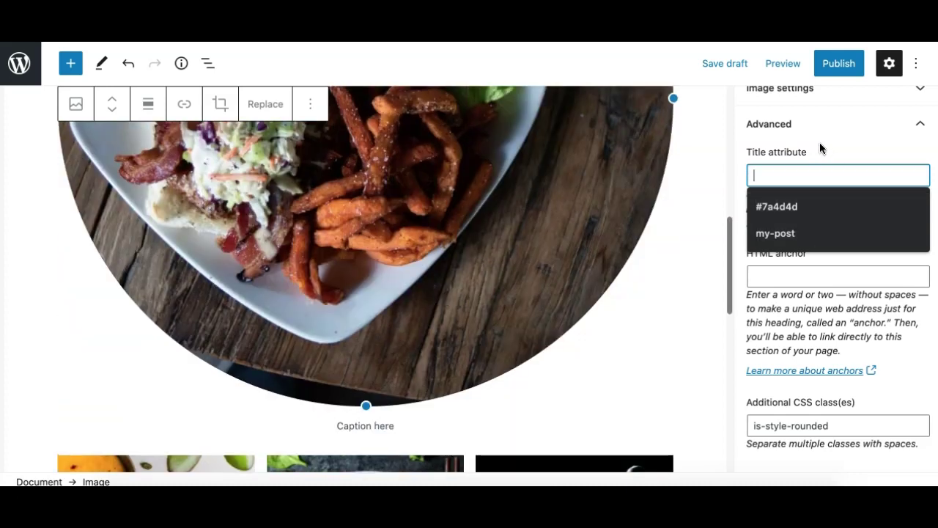